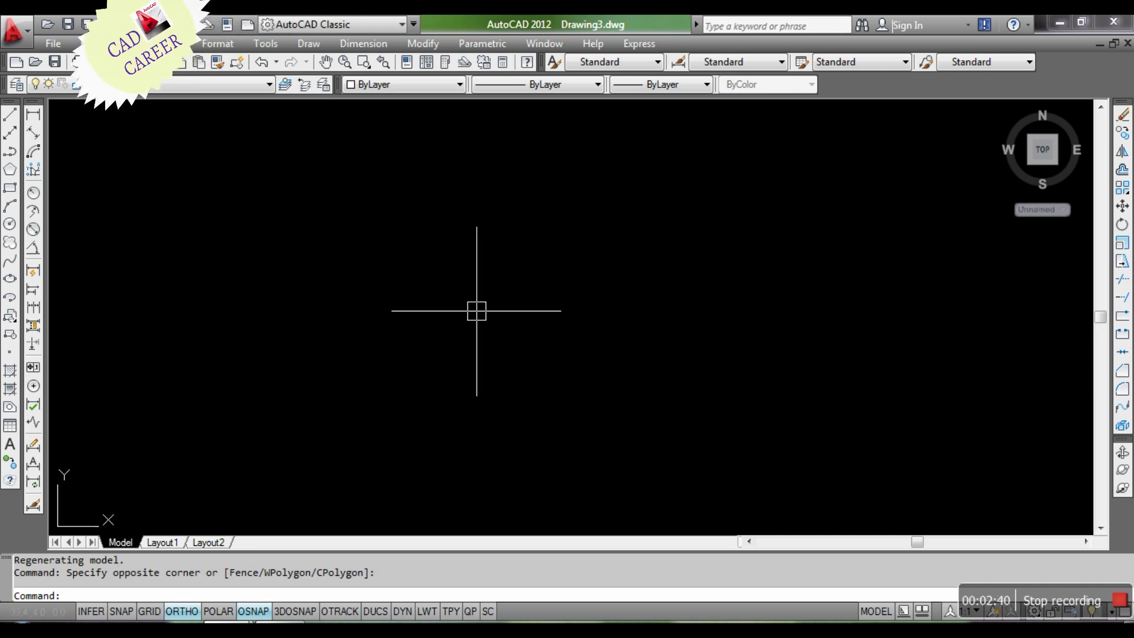
Step: Switch to Drawing2 and zoom in and out to inspect the finished dimensioned U-block views
key(ctrl+Tab)
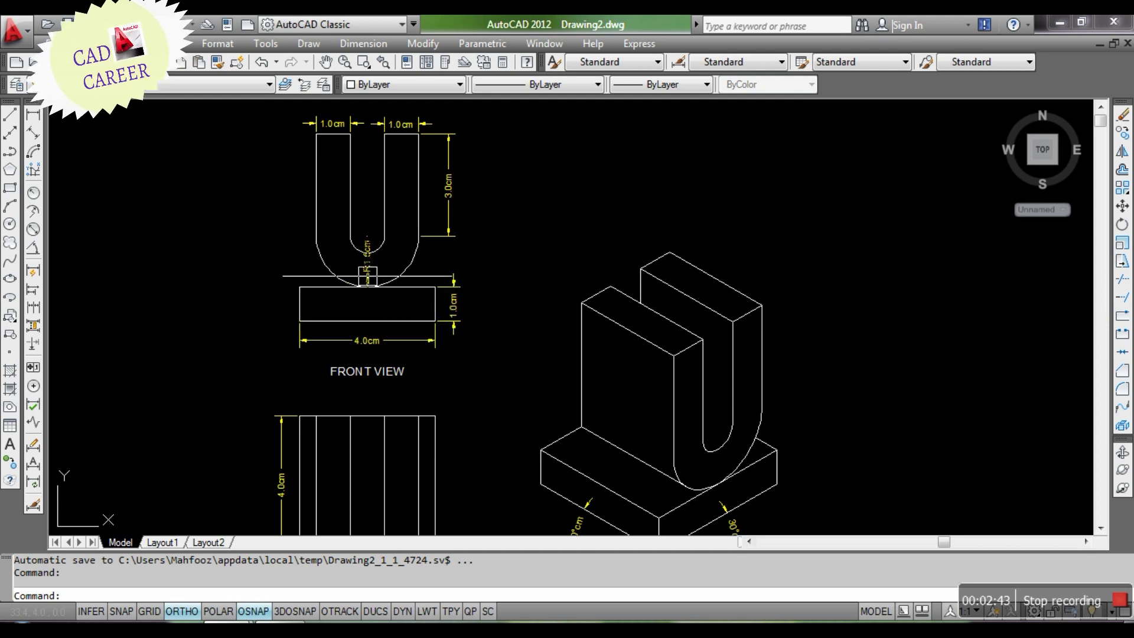
scroll(374, 339, down, 2)
scroll(343, 231, up, 3)
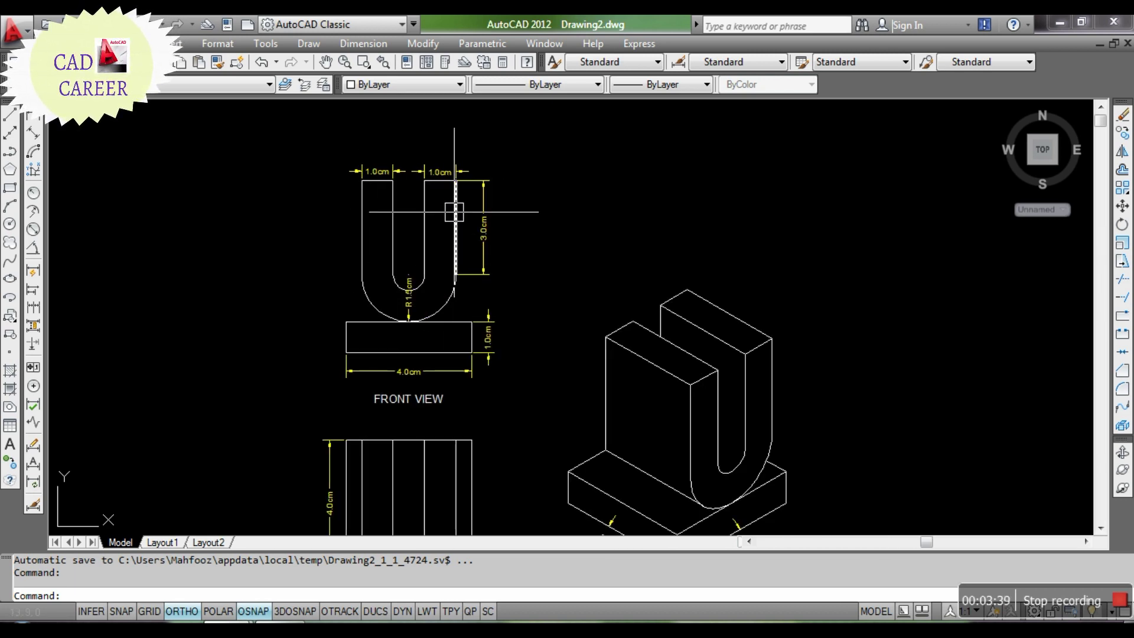
scroll(402, 254, down, 3)
scroll(387, 390, up, 3)
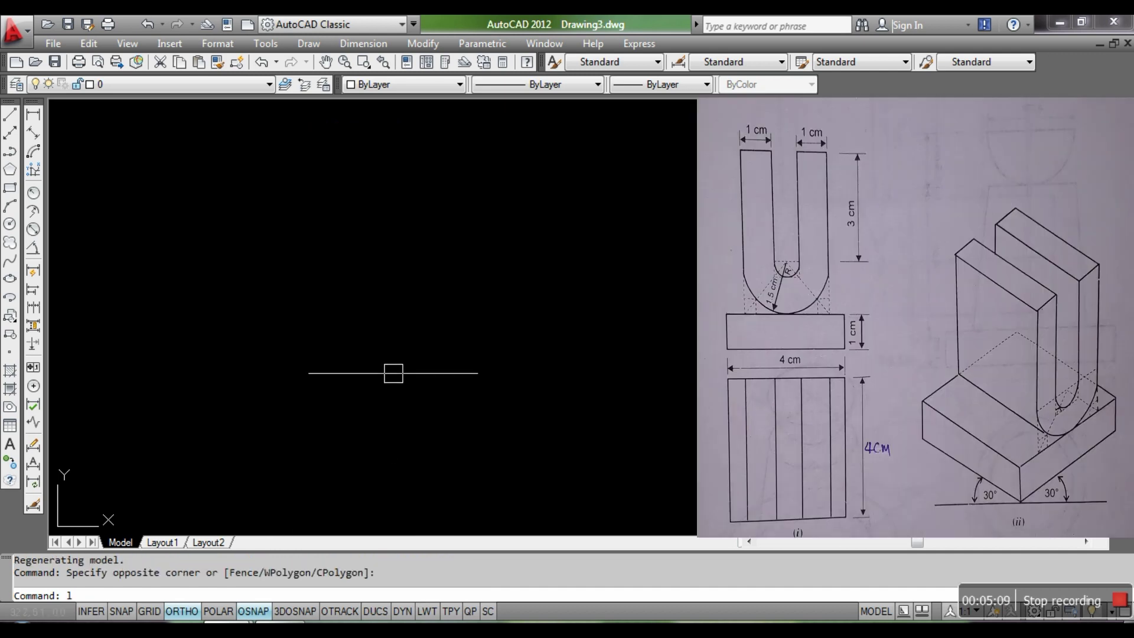
Step: Draw the 4 by 1 cm base rectangle with lines, closing at the start corner
key(Return)
click(234, 311)
text(4)
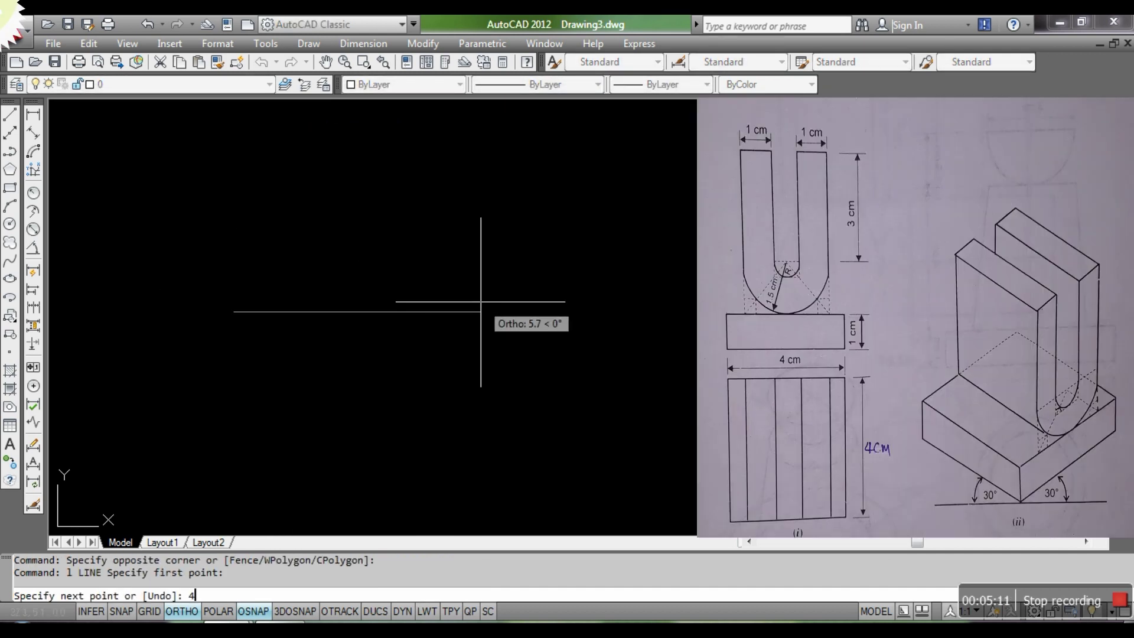
key(Return)
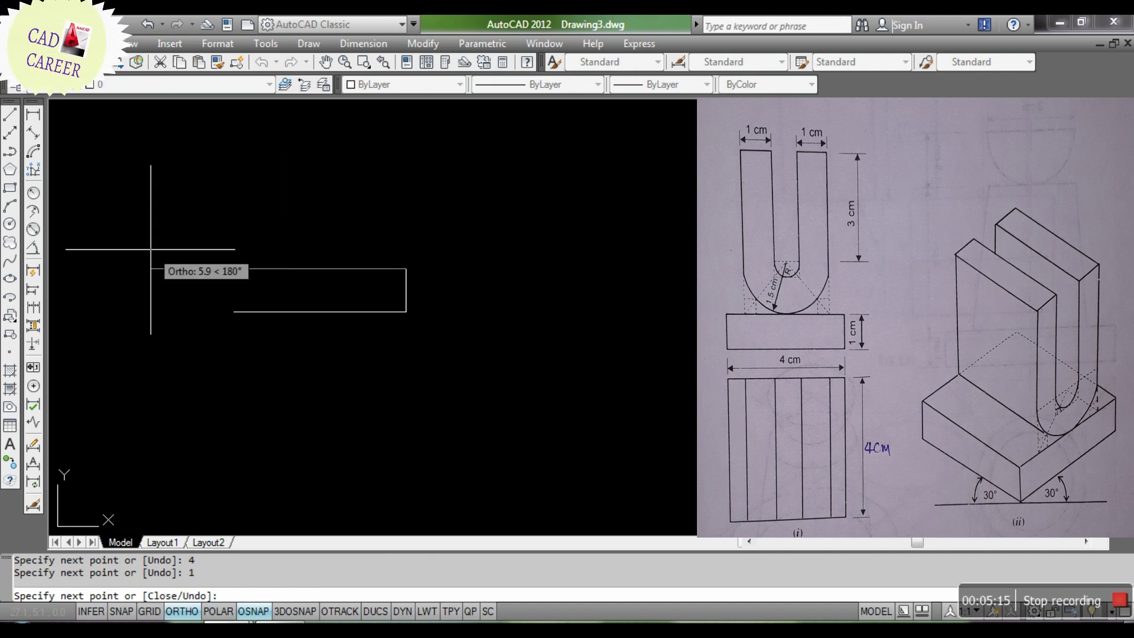
click(234, 311)
click(234, 311)
key(Return)
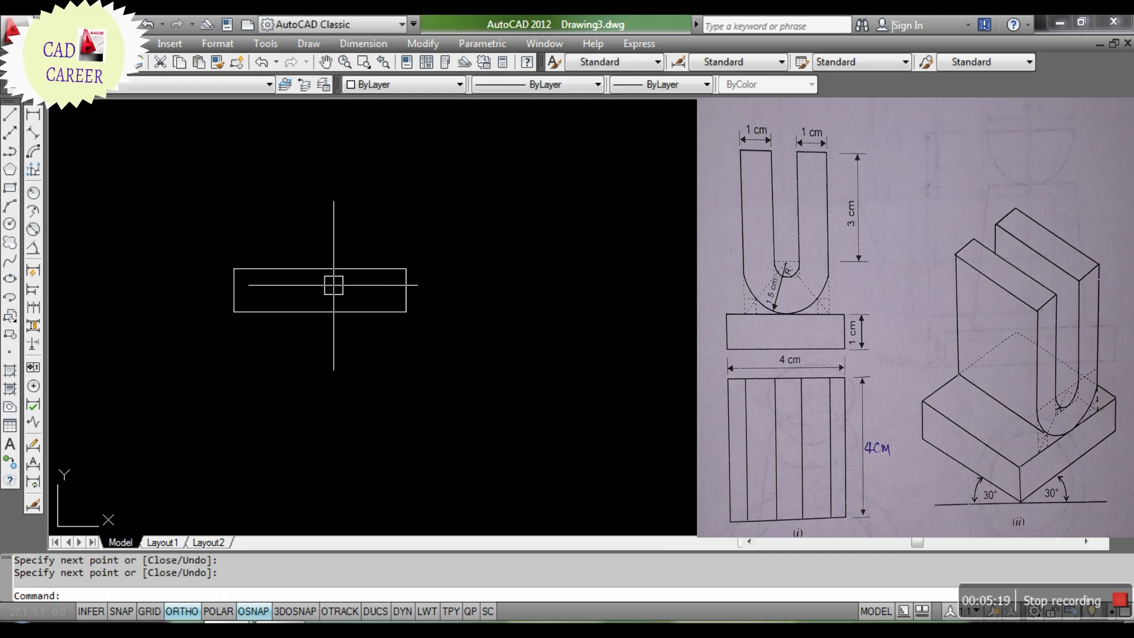
Step: In Drawing2, select and zoom on the U's R1.5 cm outer arc for reference
key(ctrl+Tab)
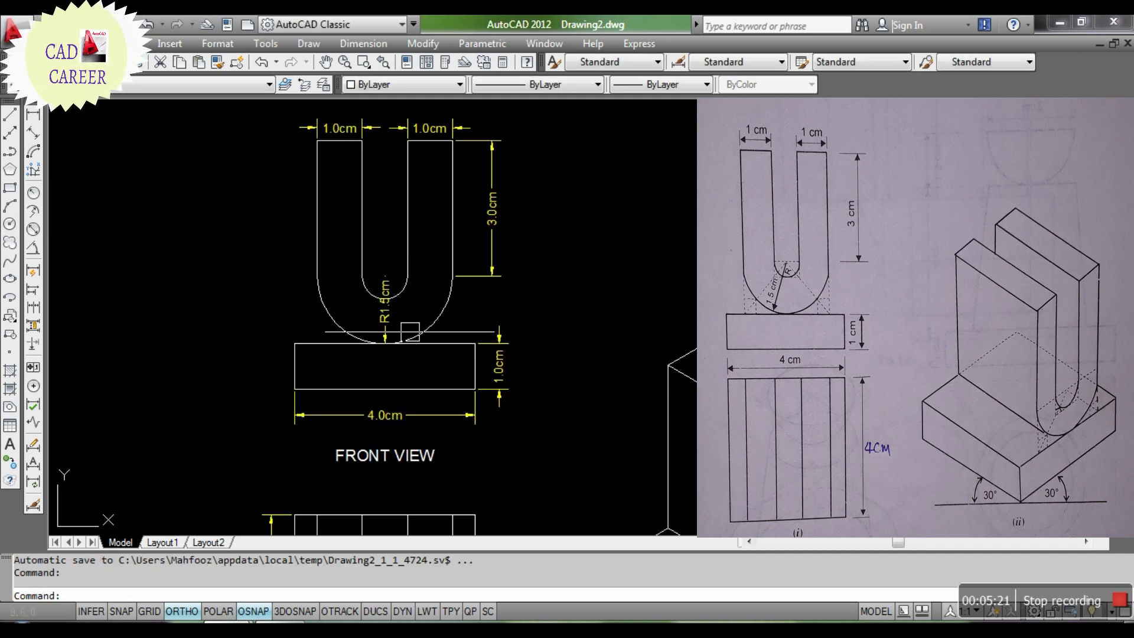
key(ctrl+Tab)
key(ctrl+Tab)
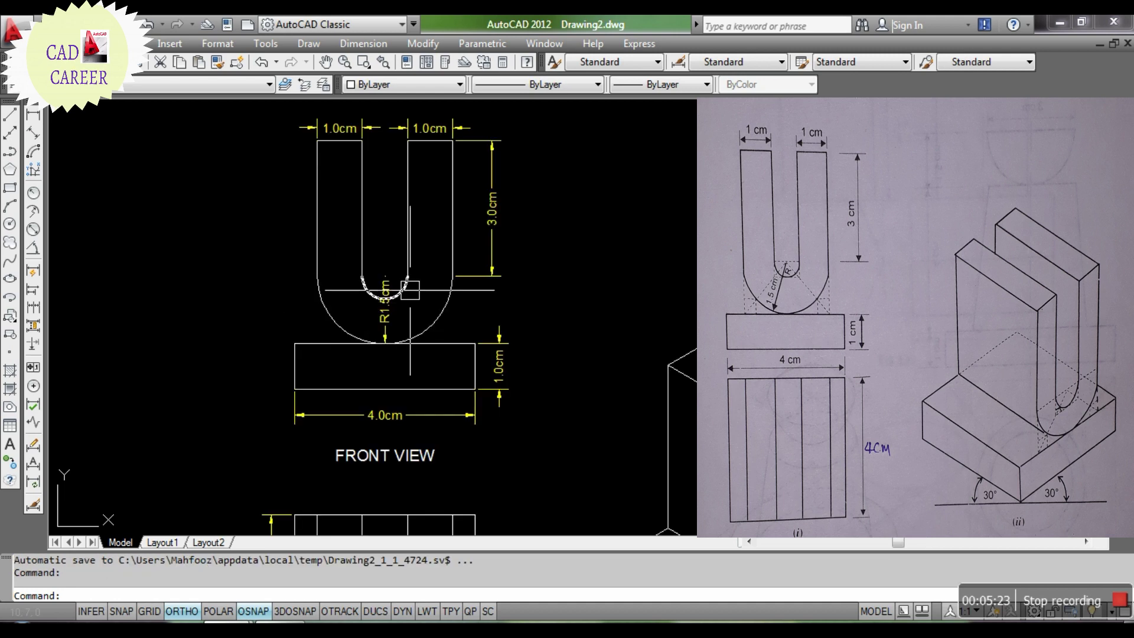
click(327, 320)
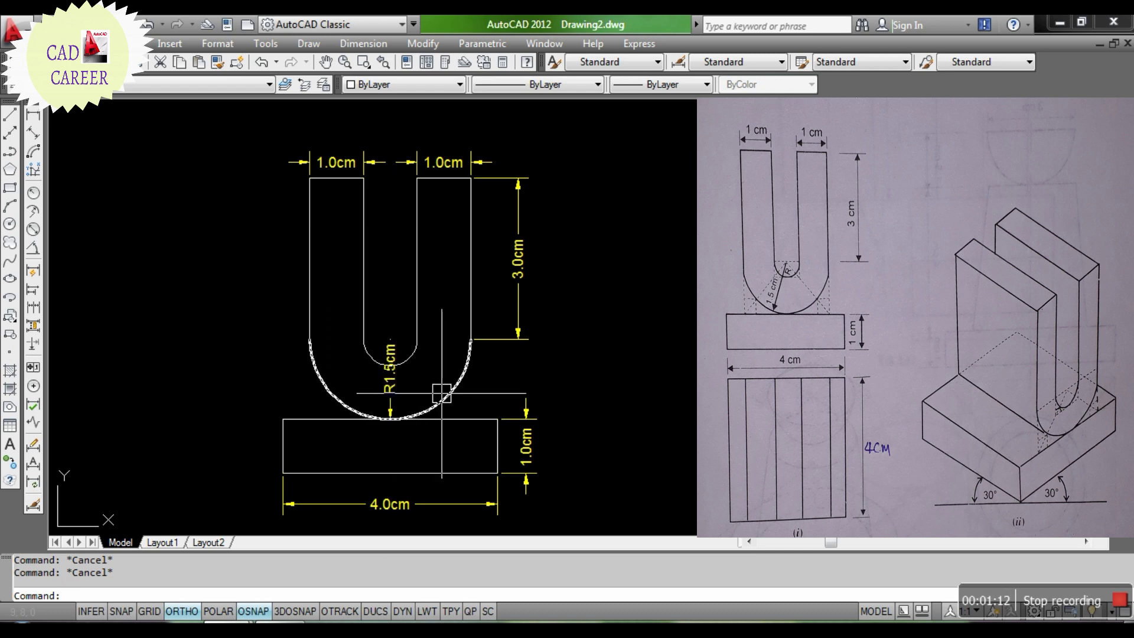
scroll(377, 362, up, 3)
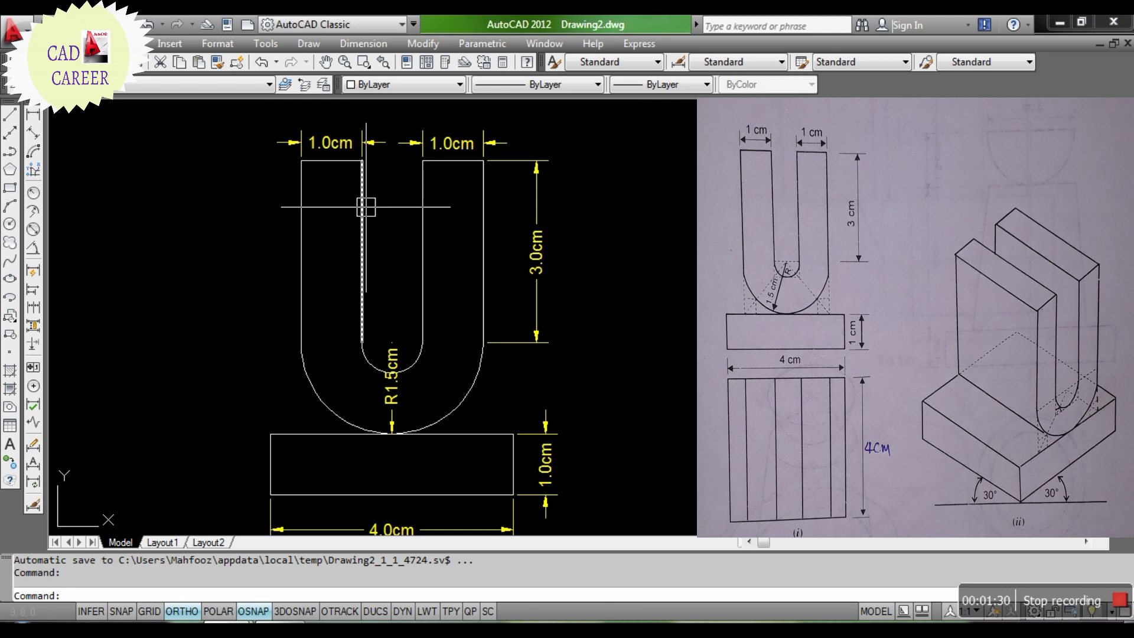
scroll(385, 351, up, 3)
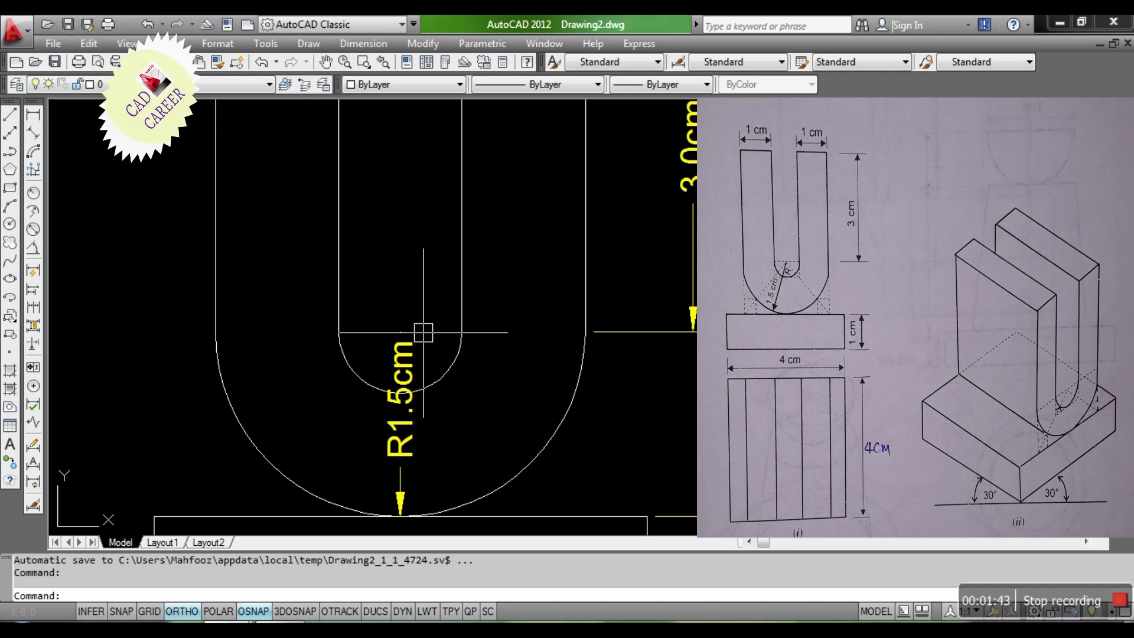
scroll(329, 322, down, 2)
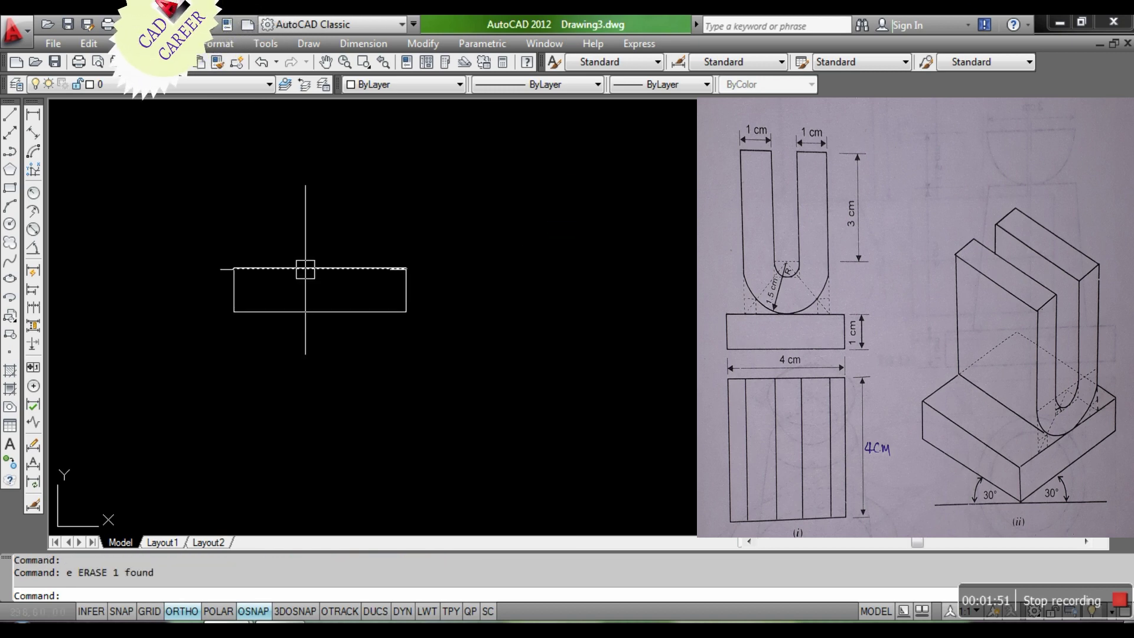
Step: Draw concentric circles of radius 1.5 and 0.5 at the rectangle's top-edge midpoint
text(c)
key(Return)
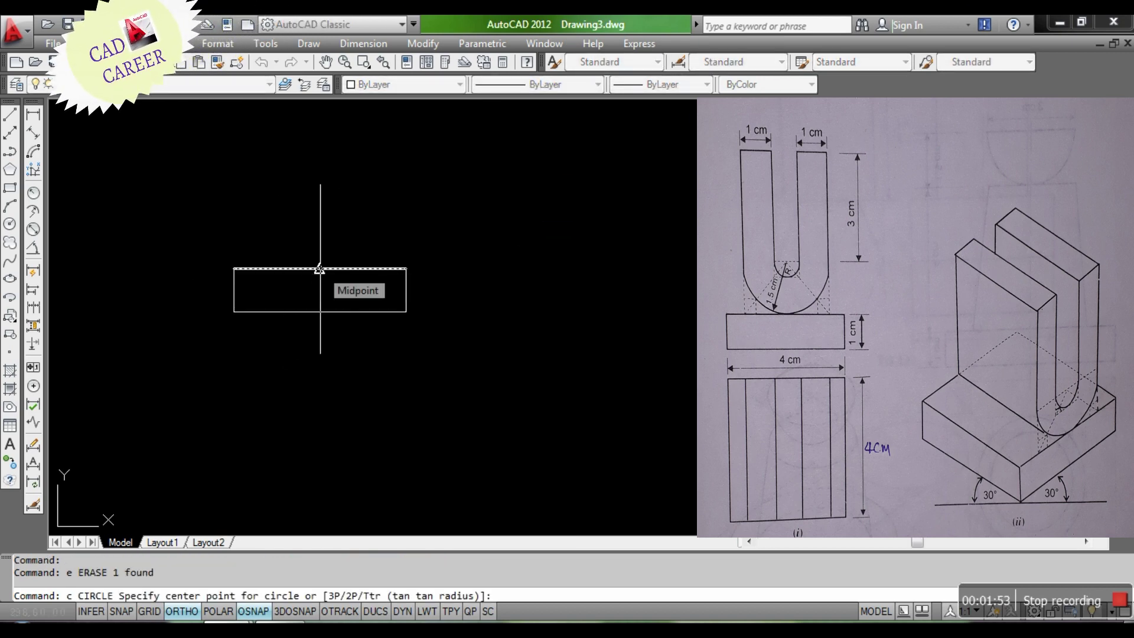
click(320, 269)
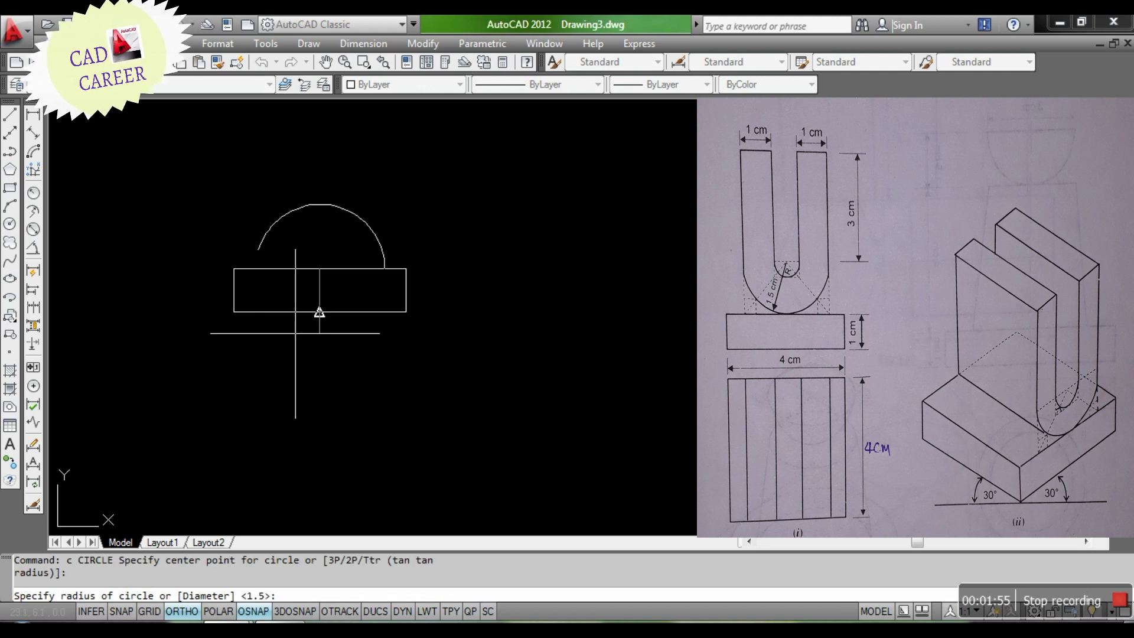
text(1.5)
key(Return)
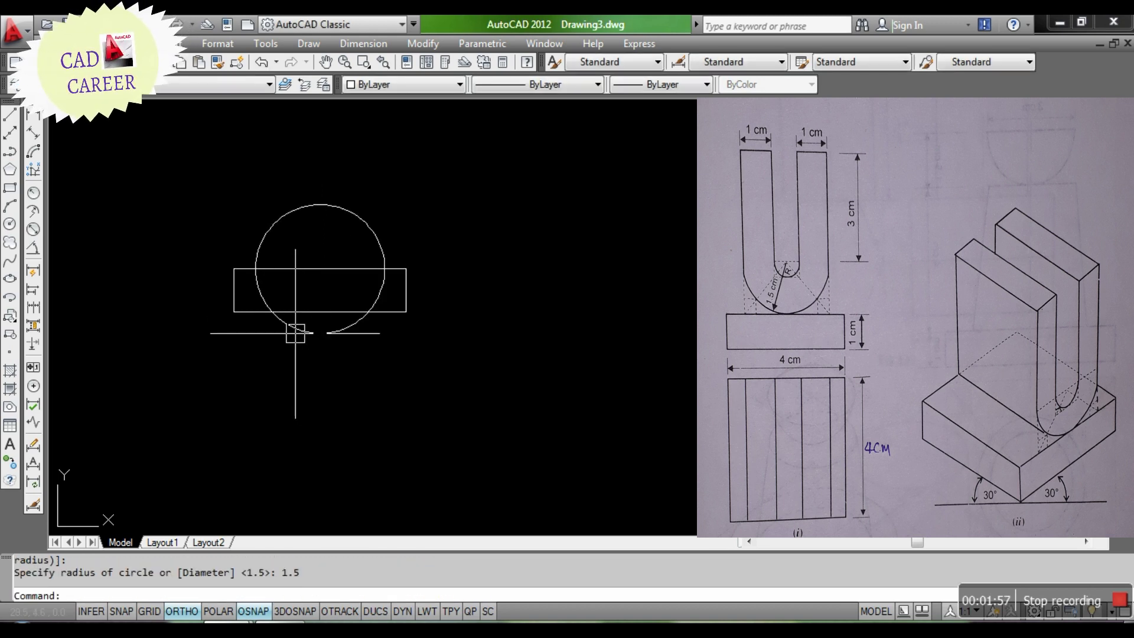
text(c)
key(Return)
click(319, 269)
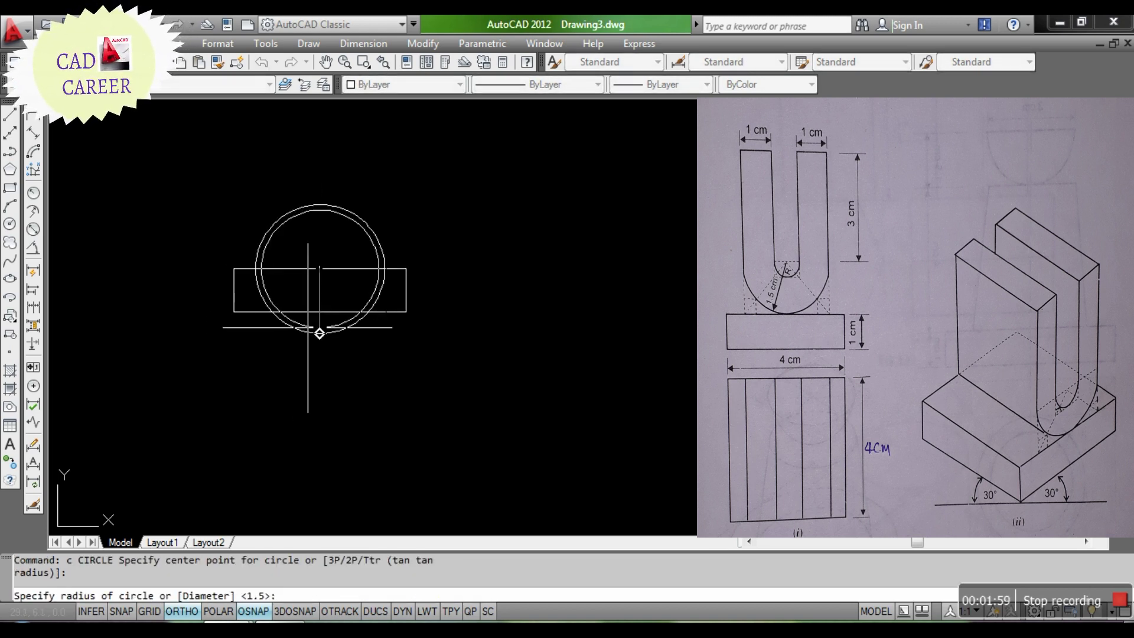
text(.5)
key(Return)
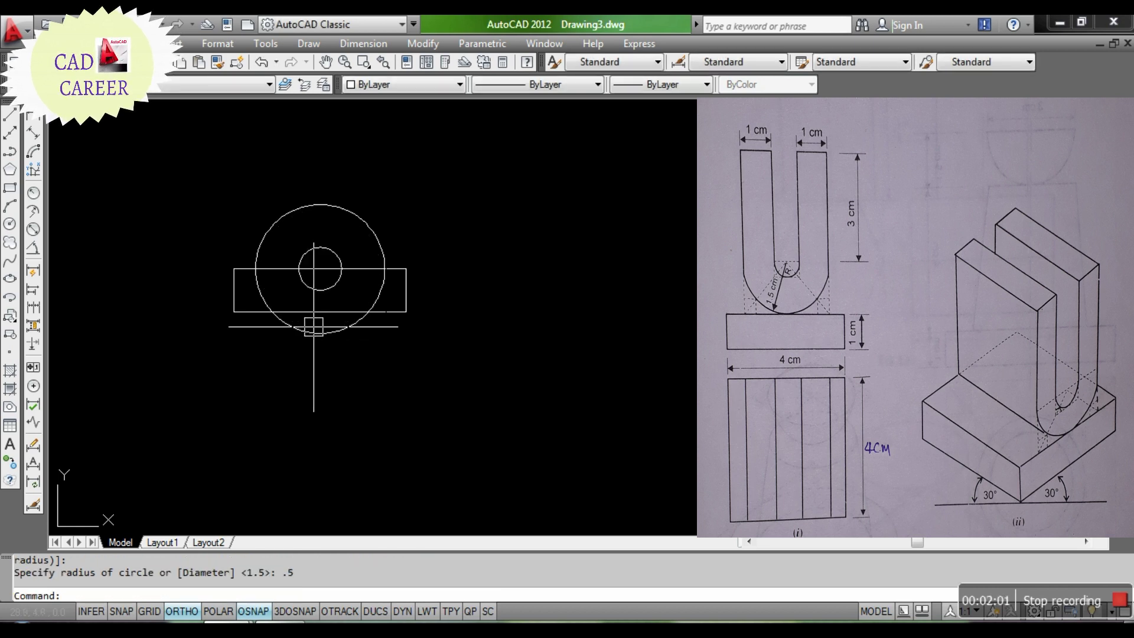
text(tr)
Step: Trim both circles' upper halves using the rectangle's top edge as cutting edge
key(Return)
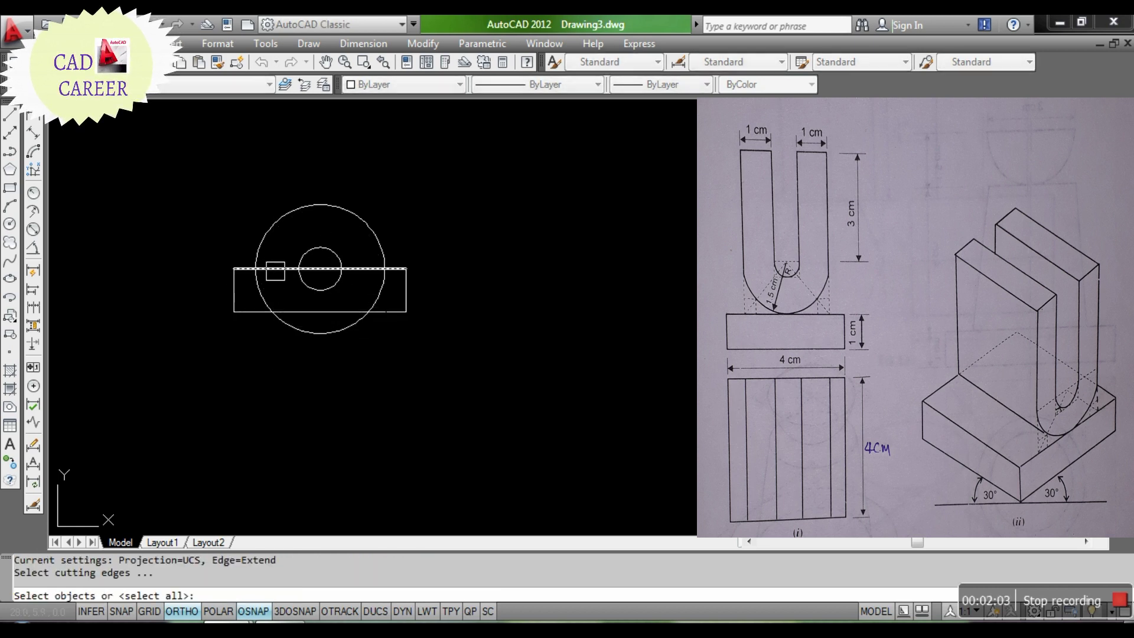
click(275, 270)
key(Return)
click(391, 182)
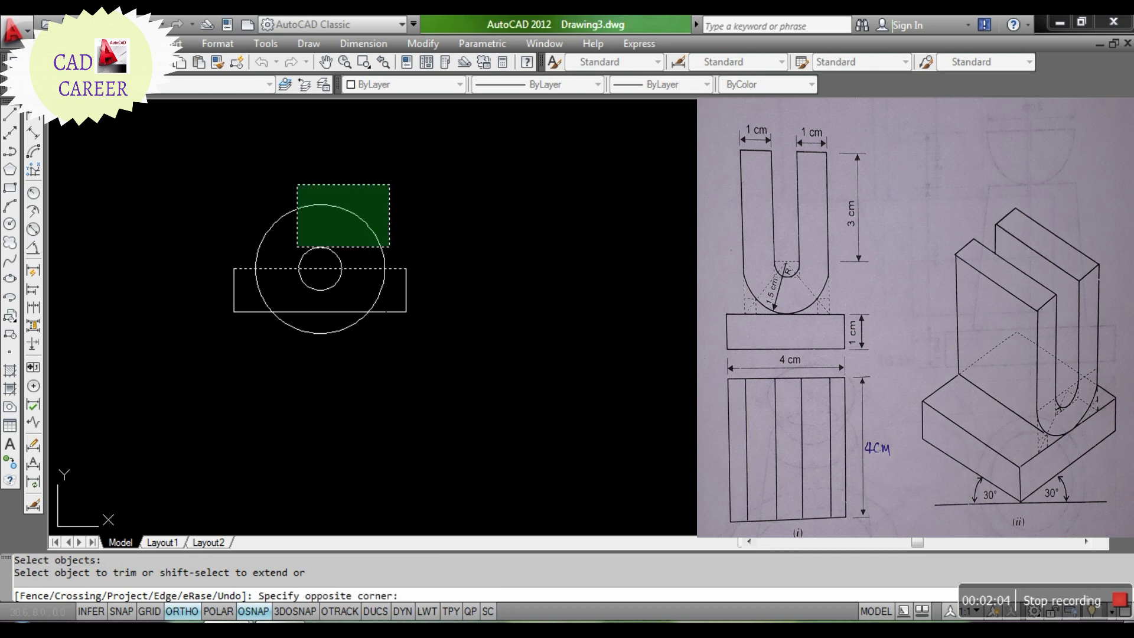
click(230, 261)
key(Return)
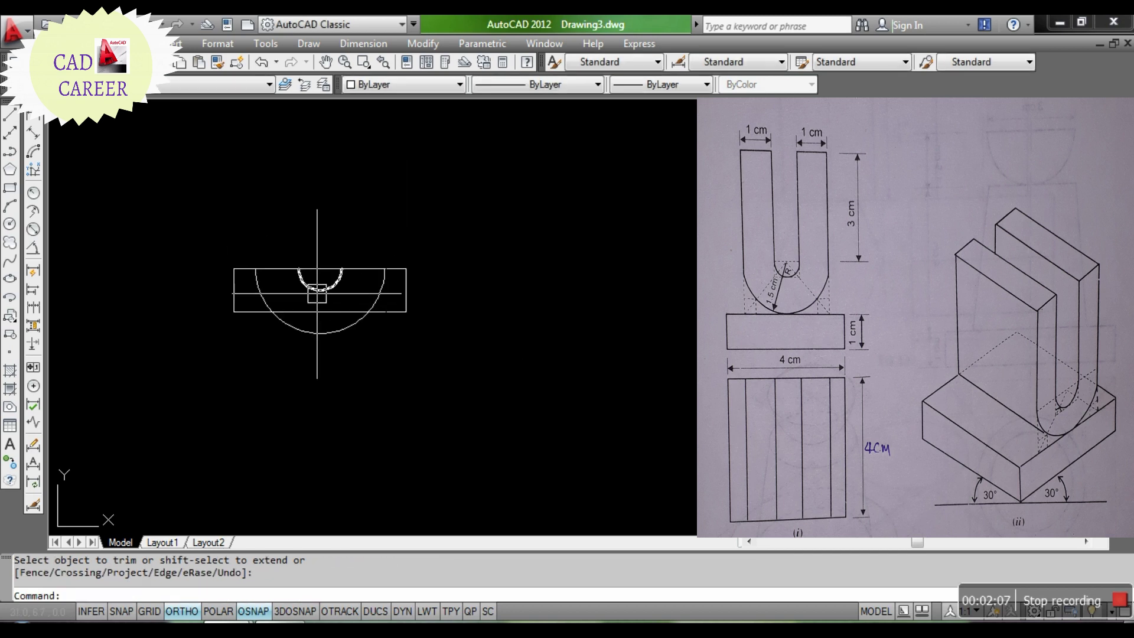
Step: Move both arcs so their bottom rests on the rectangle's top edge, then view Drawing2
click(322, 288)
click(320, 334)
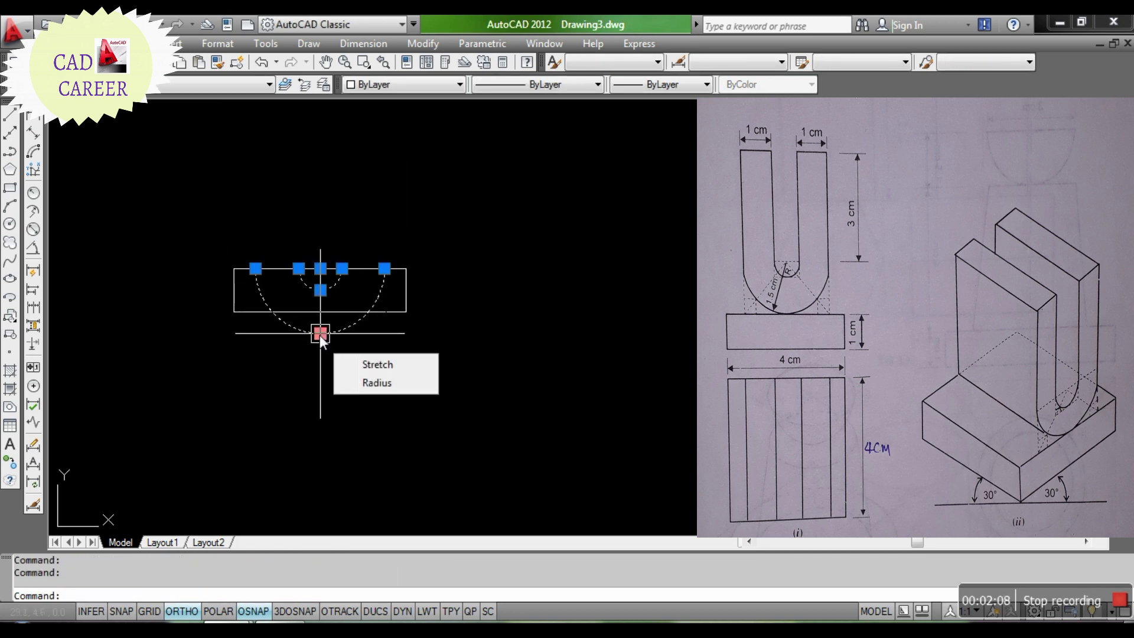
text(m)
key(Return)
click(320, 334)
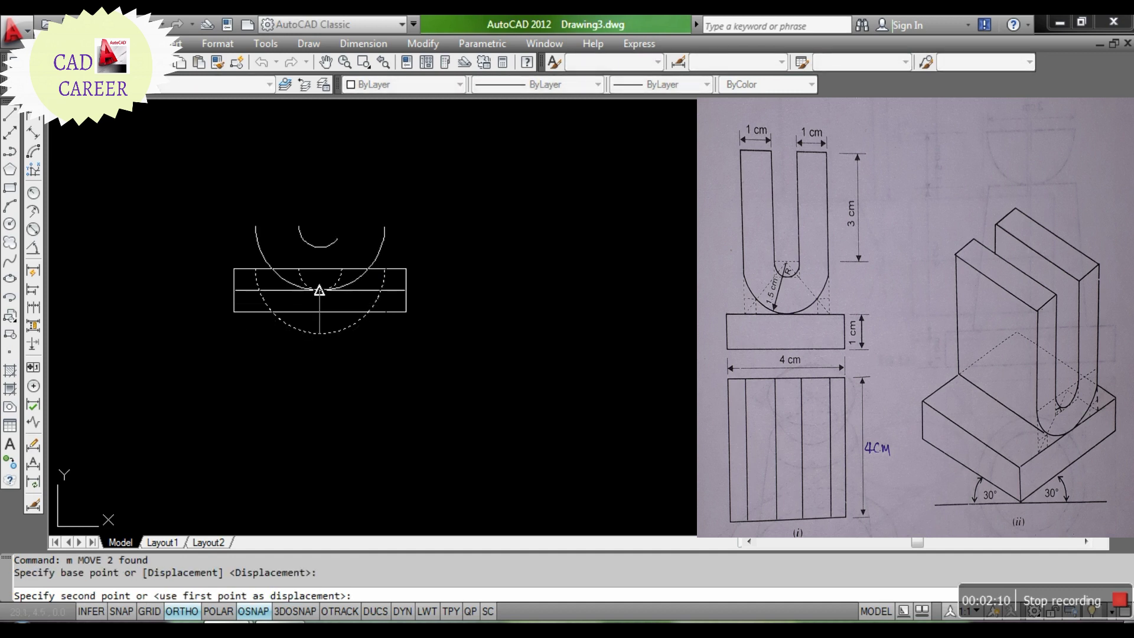
click(320, 268)
scroll(468, 317, down, 4)
scroll(417, 400, up, 2)
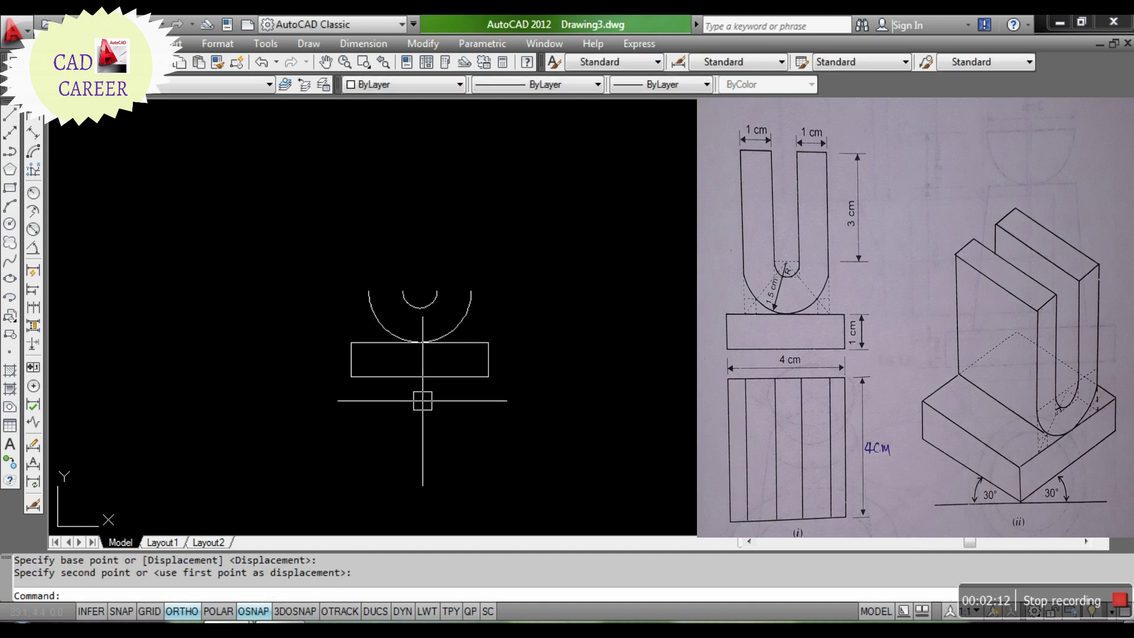
scroll(443, 264, up, 2)
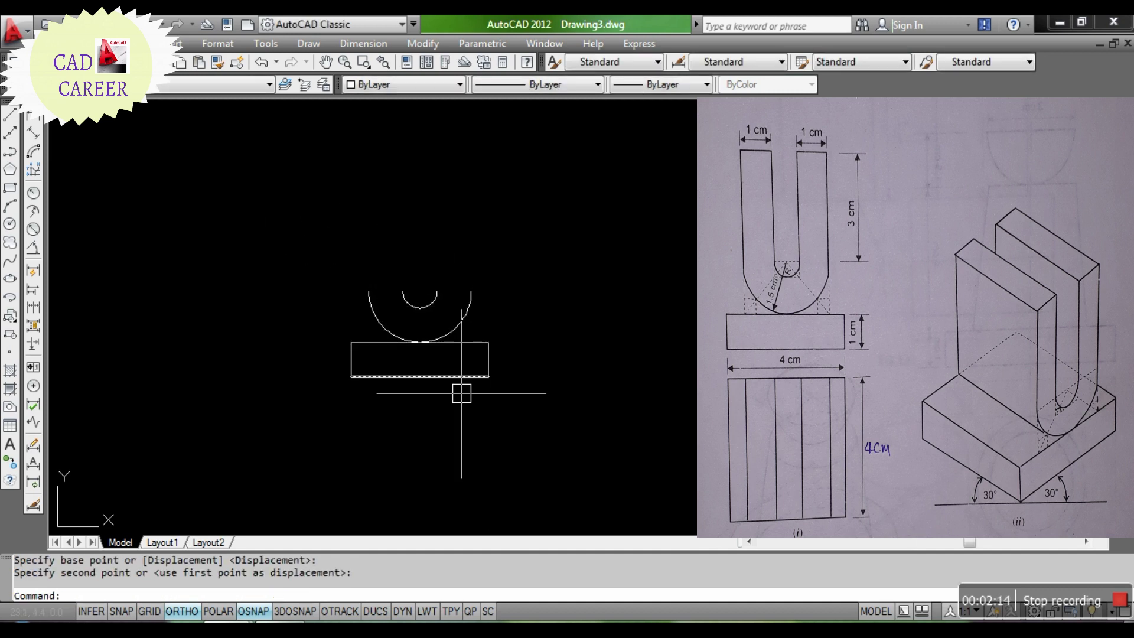
key(ctrl+Tab)
Step: Draw a 3 cm vertical line up from the outer arc's right end
scroll(407, 319, down, 2)
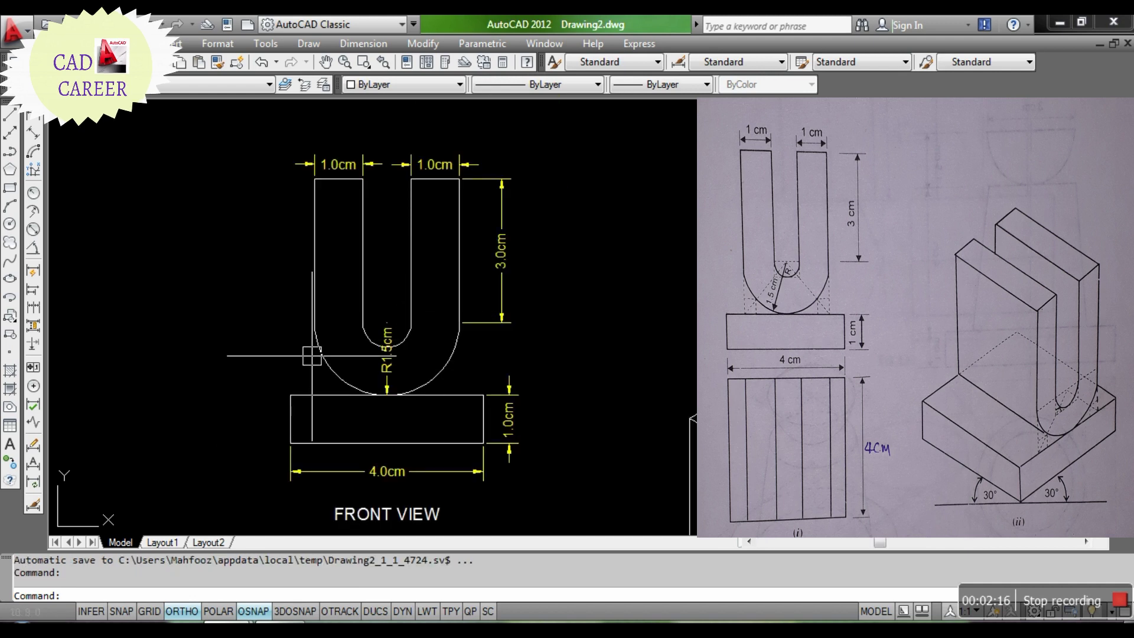
click(468, 231)
click(271, 253)
key(Escape)
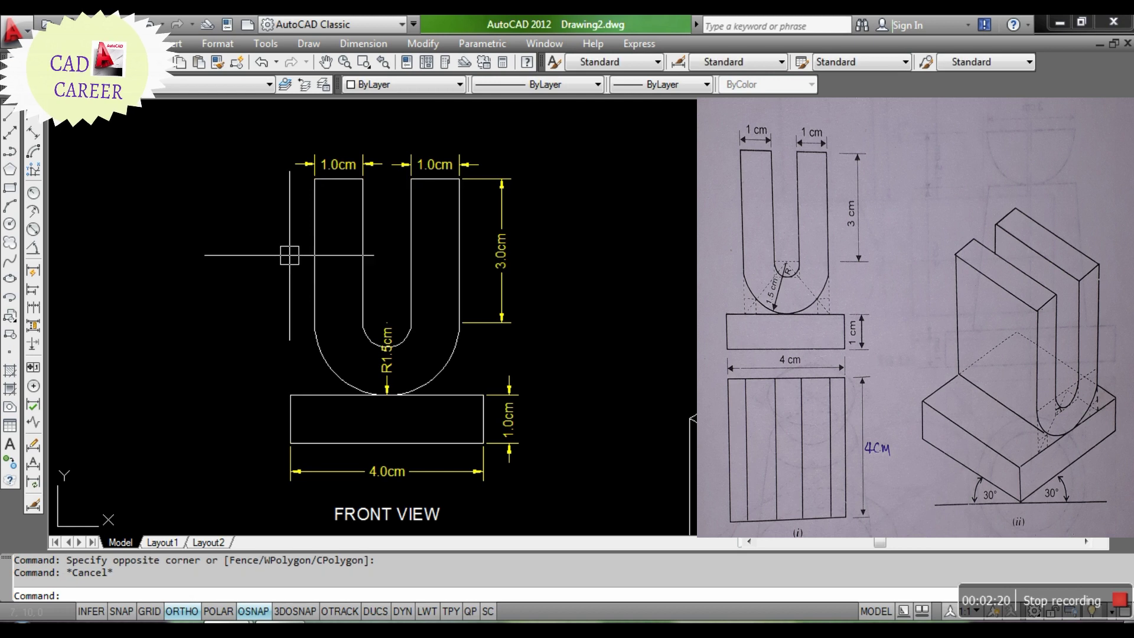
key(Escape)
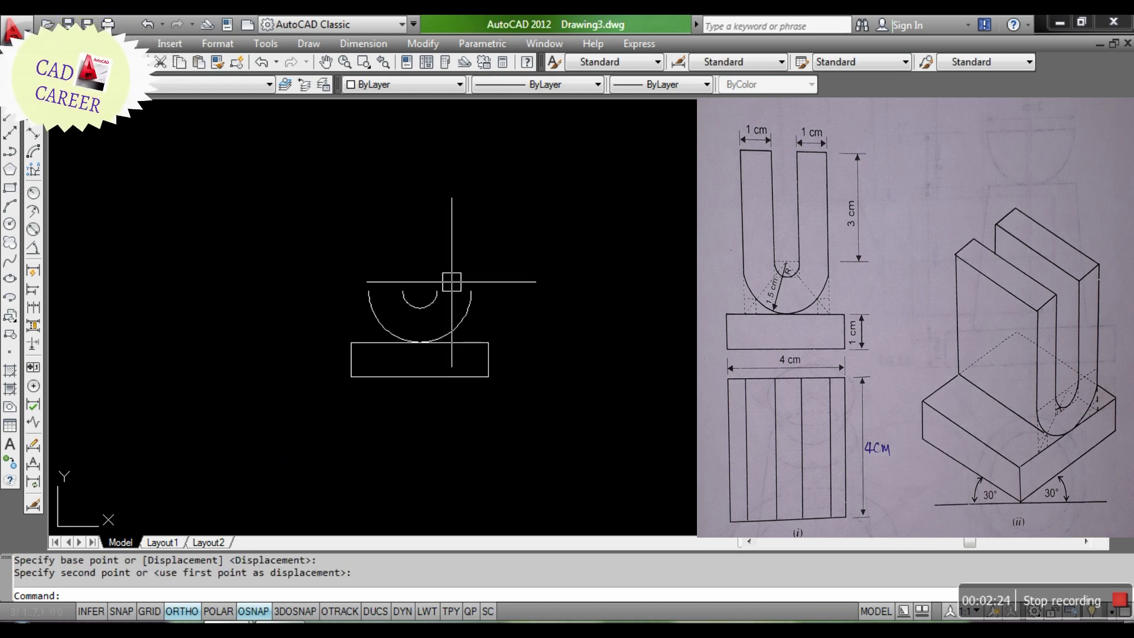
text(l)
key(Return)
click(471, 290)
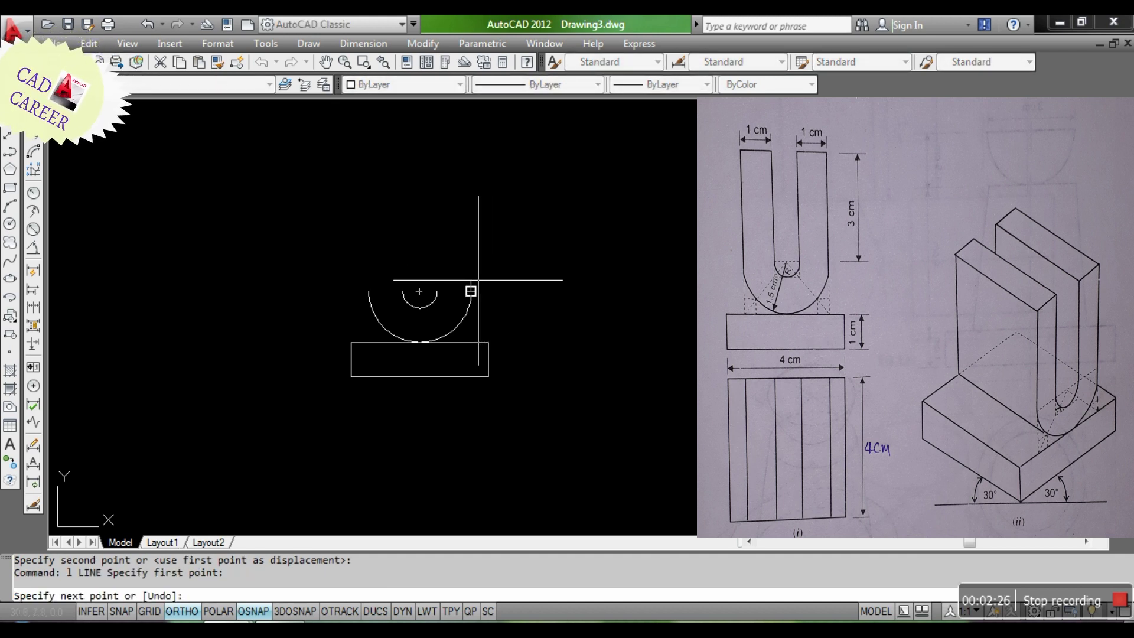
key(Return)
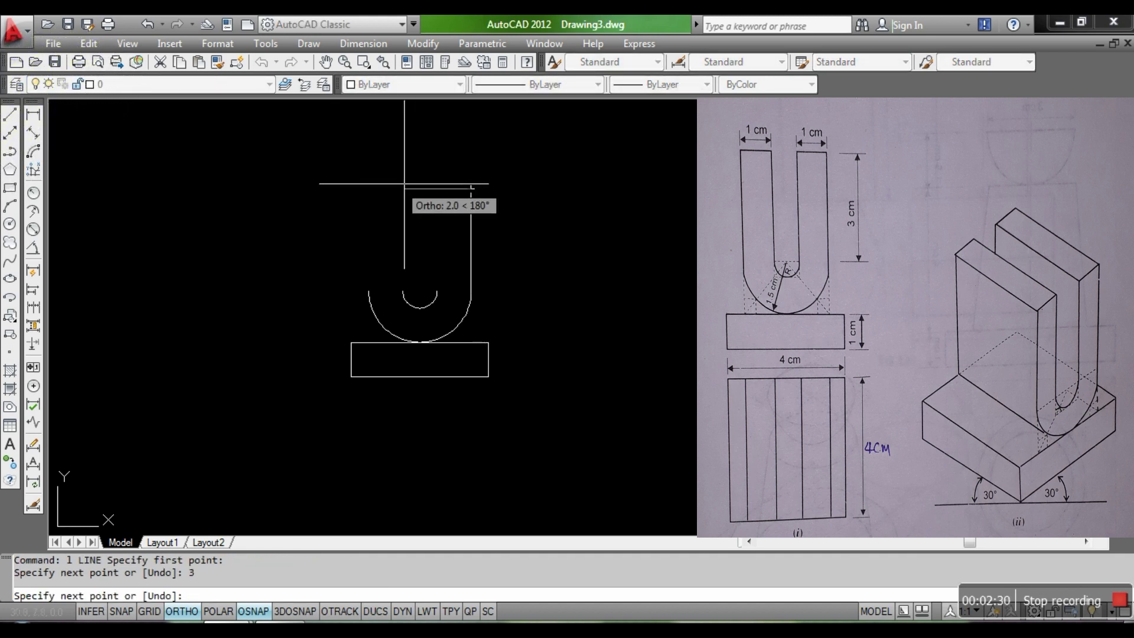
key(Escape)
key(Escape)
Step: Draw 3 cm vertical sides up from both small-arc ends and the outer arc's left end
key(Return)
click(436, 290)
text(3)
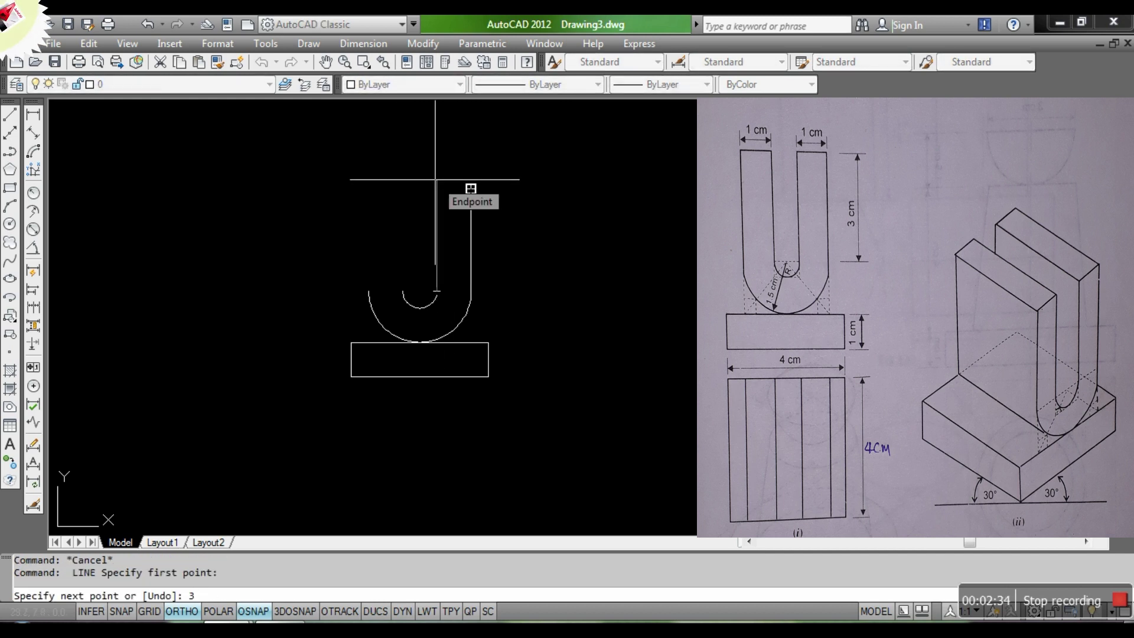
key(Return)
key(Return)
key(Return)
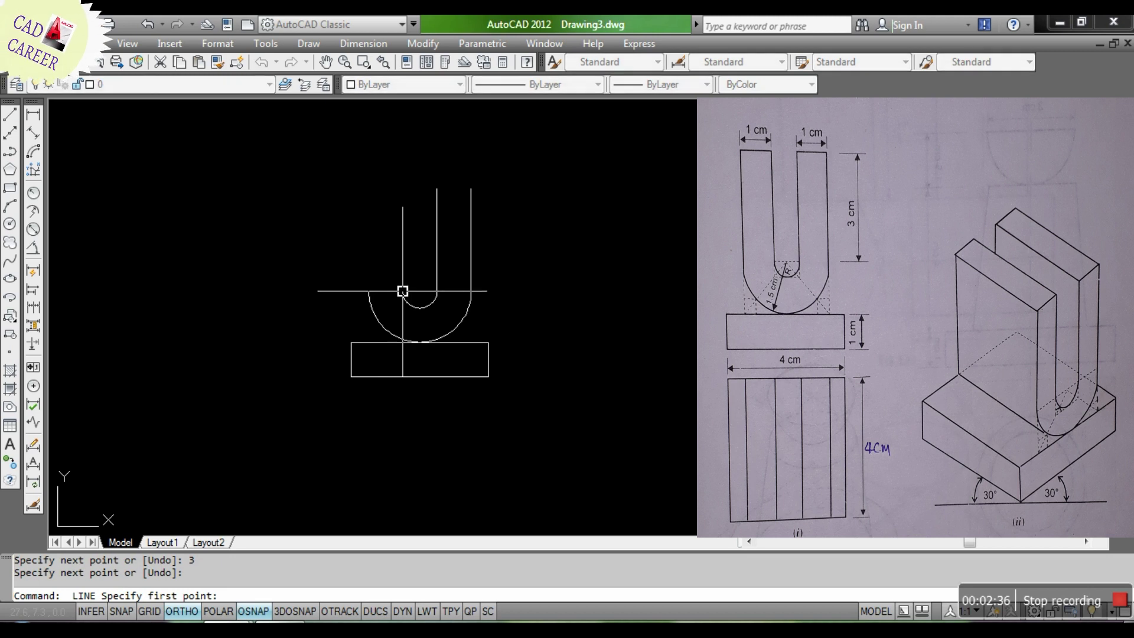
click(402, 290)
key(Return)
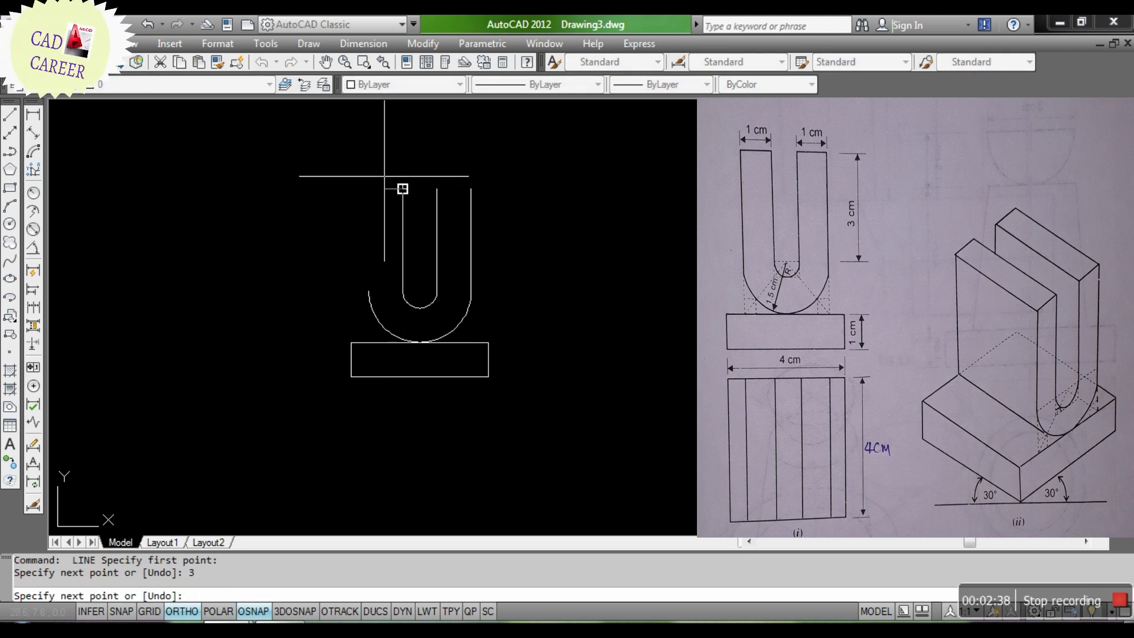
key(Return)
key(Return)
click(369, 290)
text(3)
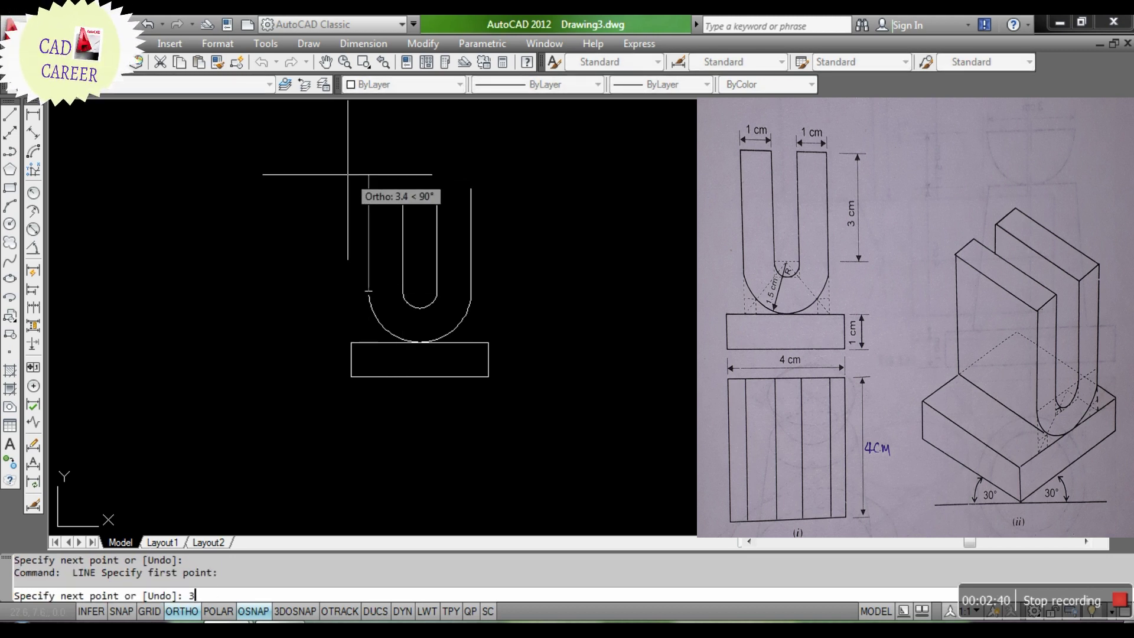
key(Return)
Step: Cap both prongs with 1 cm horizontal top segments
text(1)
key(Return)
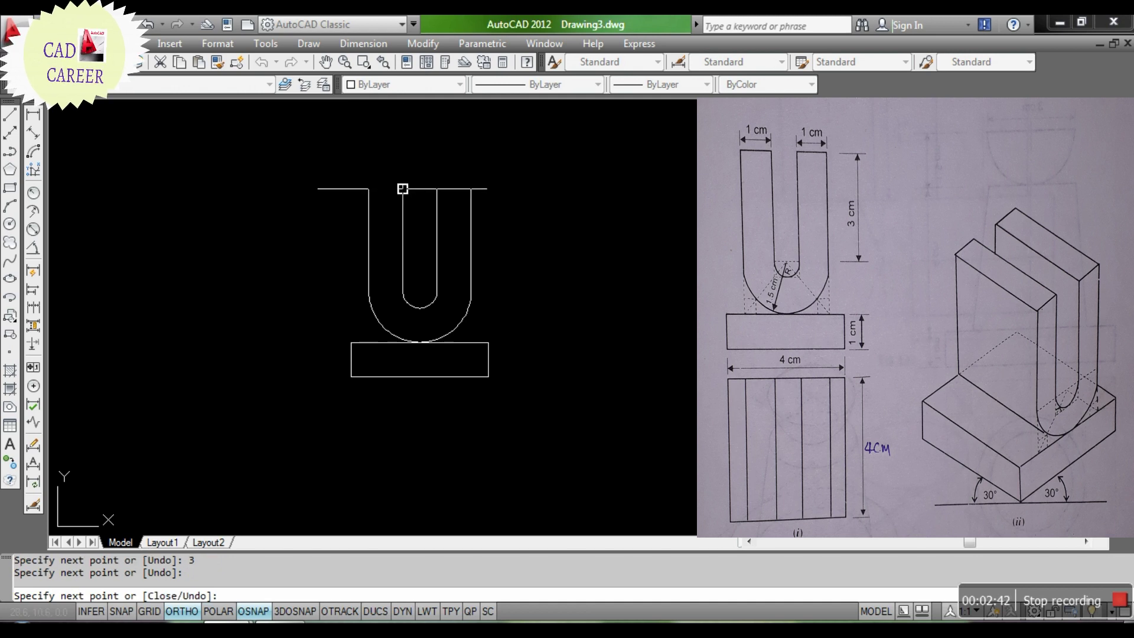
key(Return)
key(Return)
click(436, 189)
click(471, 189)
key(Return)
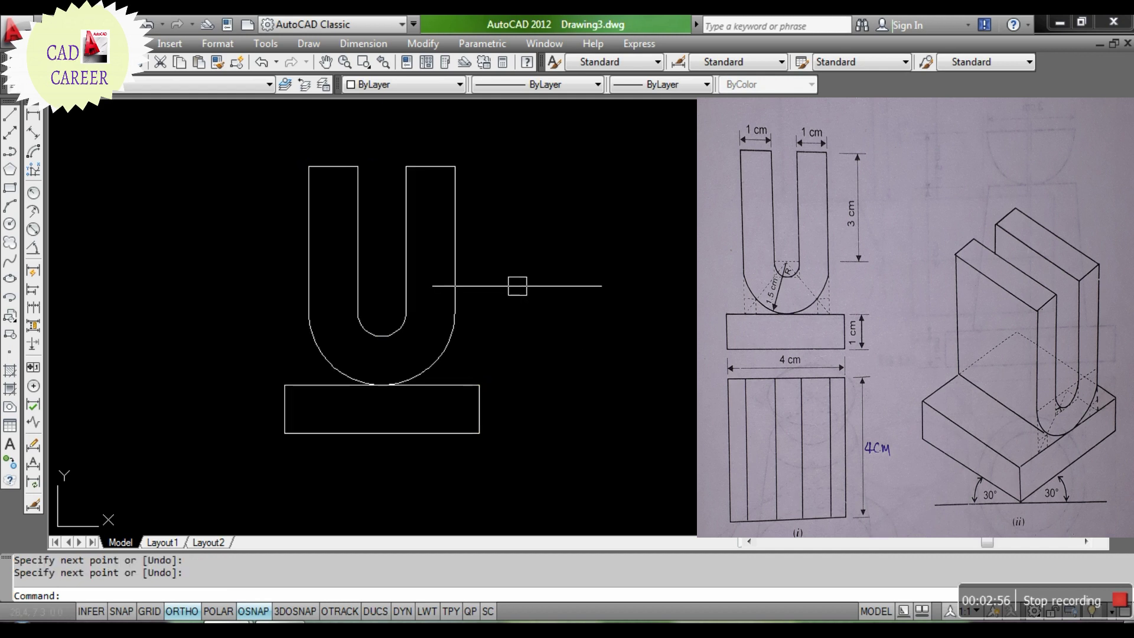
Step: Dimension both prong top widths at 1.0 cm
click(30, 120)
key(Return)
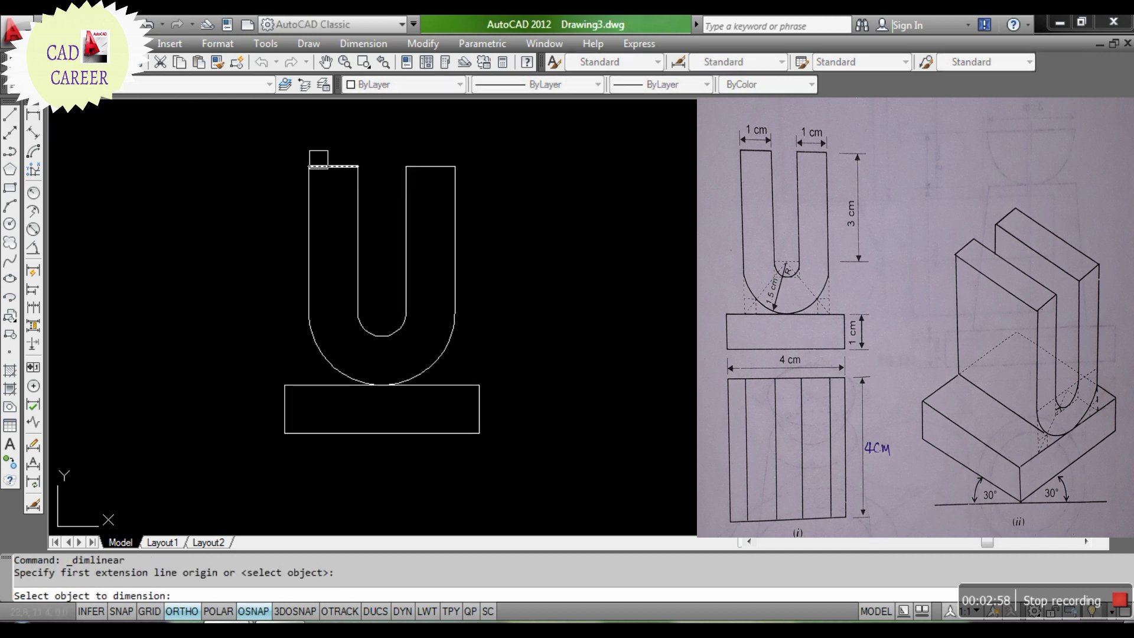
click(332, 167)
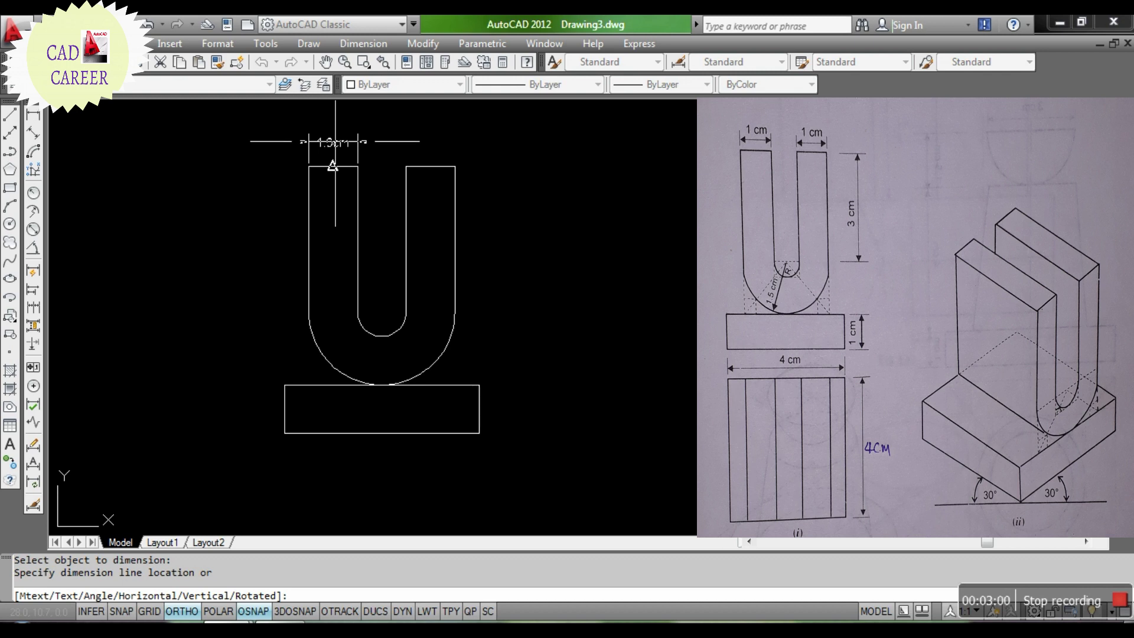
click(335, 142)
key(Return)
Step: Add the 3.0 cm prong height, 4.0 cm base width, 1.0 cm base height and R1.5 radius
key(Return)
click(430, 166)
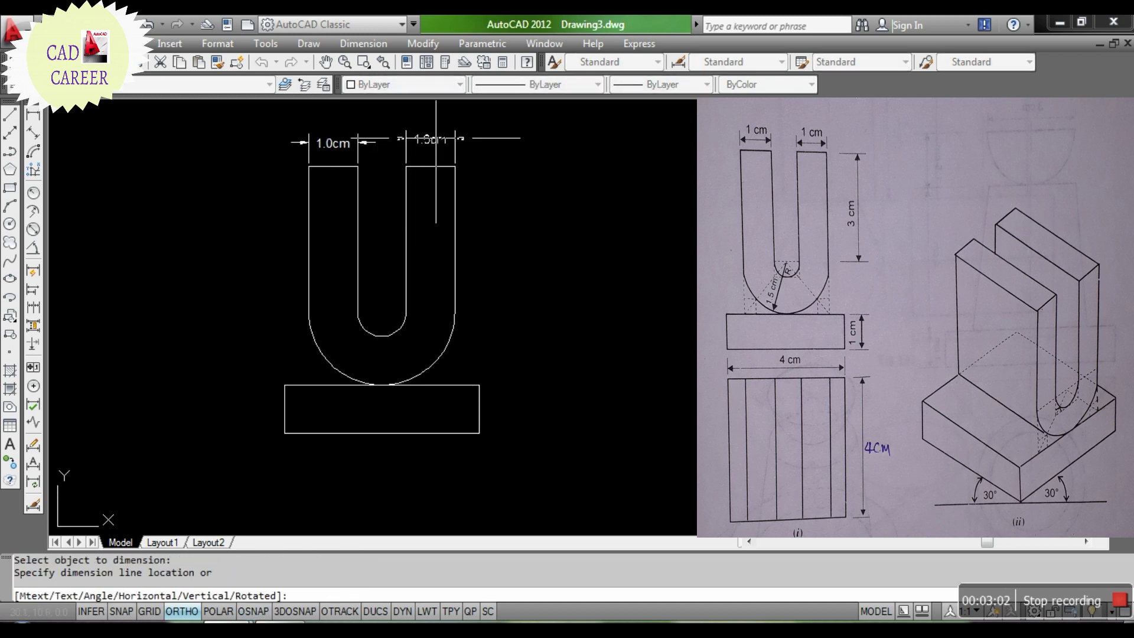
click(436, 144)
key(Return)
key(Return)
click(455, 230)
click(491, 226)
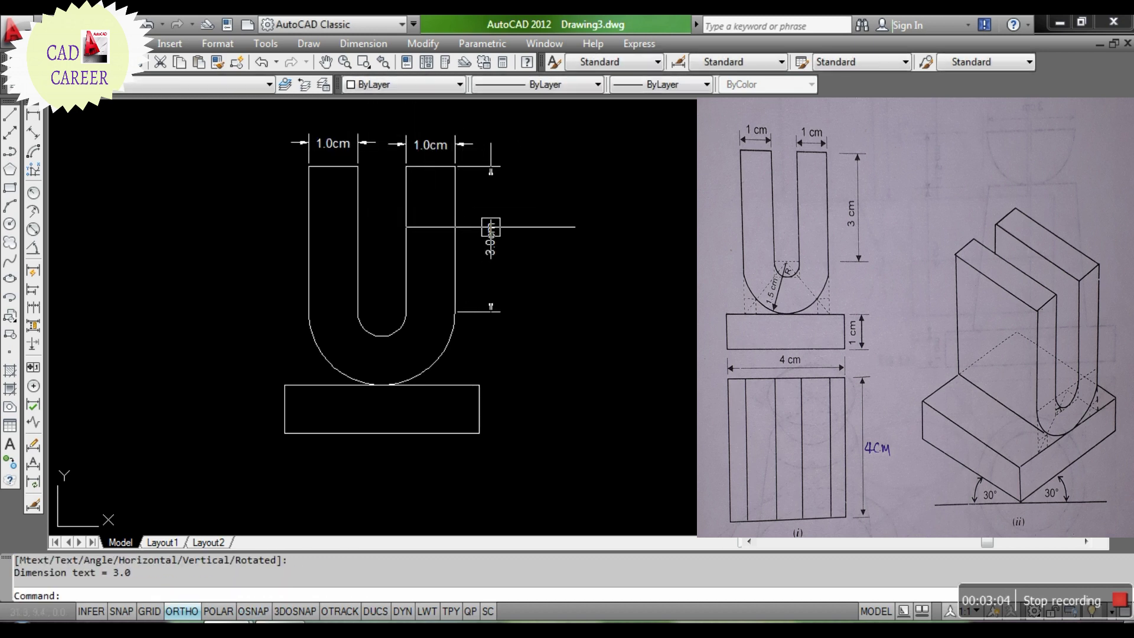
key(Return)
key(Return)
click(382, 433)
click(382, 475)
key(Return)
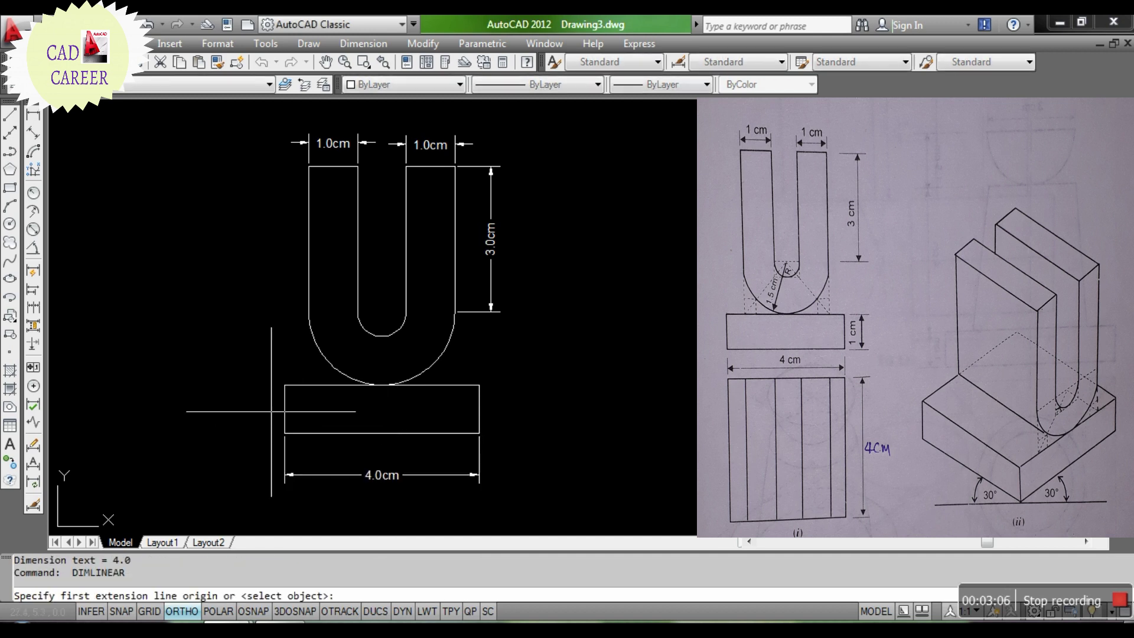
key(Return)
click(285, 407)
click(248, 409)
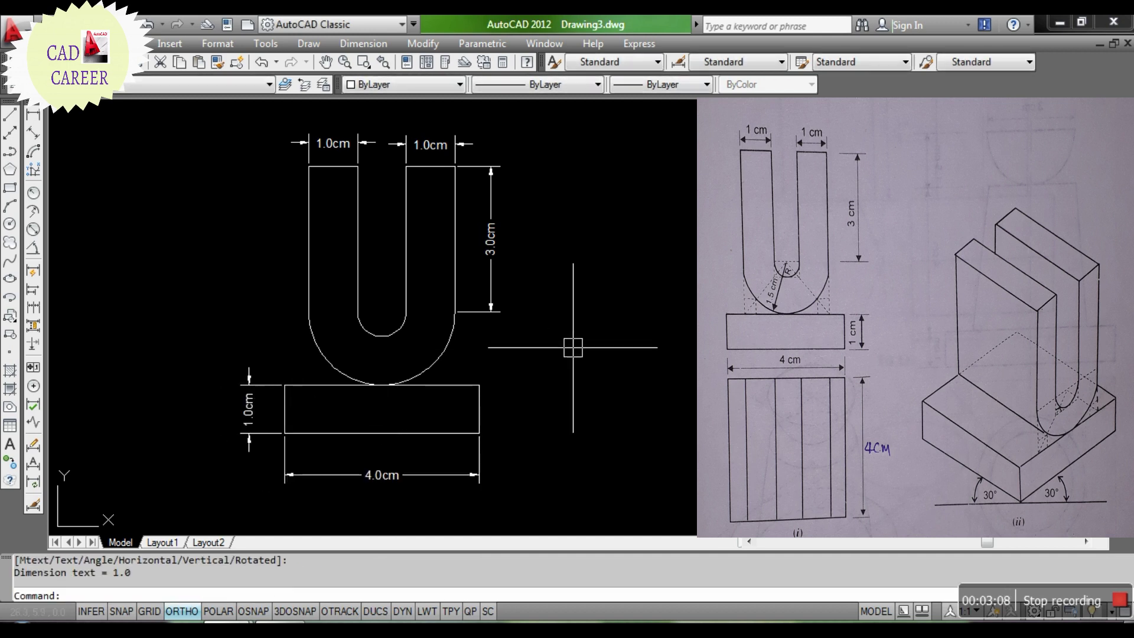
click(34, 209)
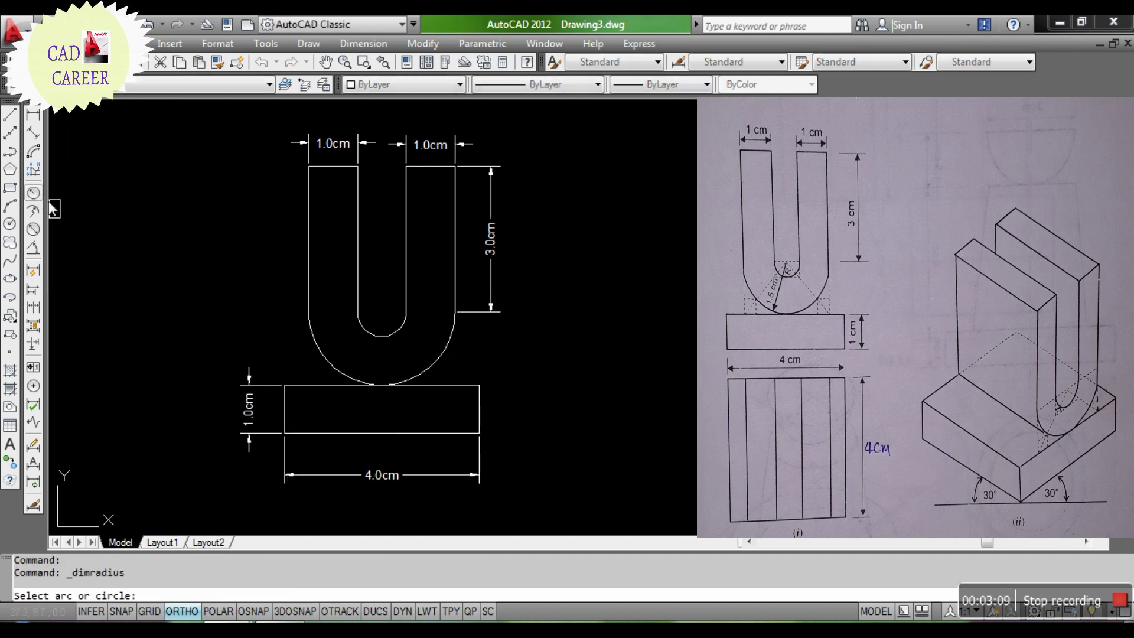
click(319, 339)
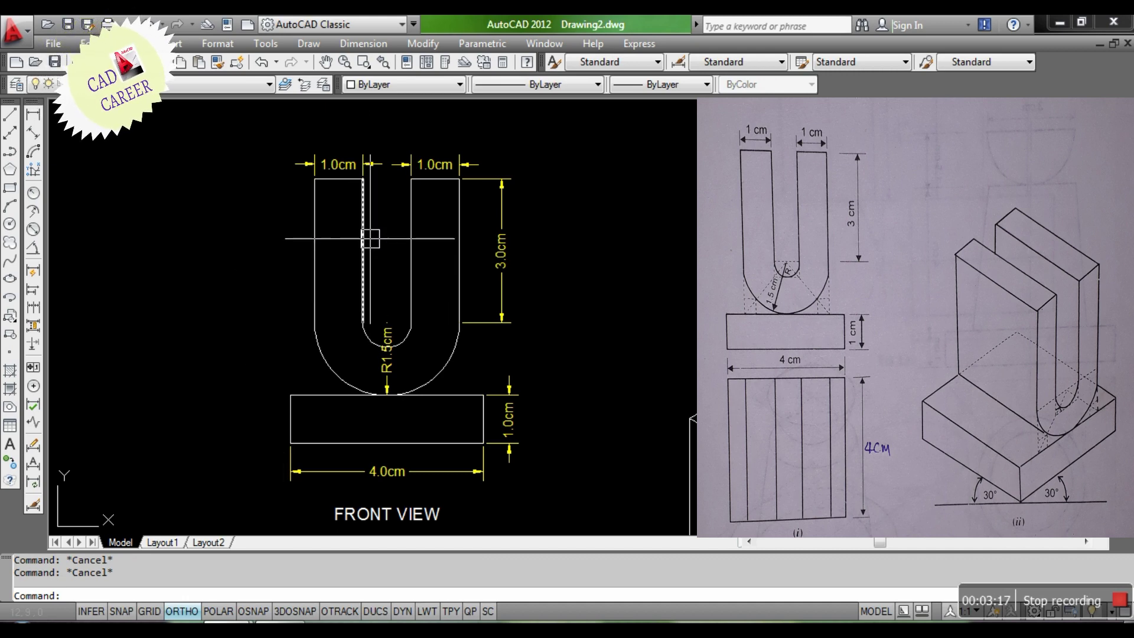
Step: Draw a vertical projection line down from the base rectangle's left corner
scroll(369, 248, down, 4)
scroll(353, 445, up, 4)
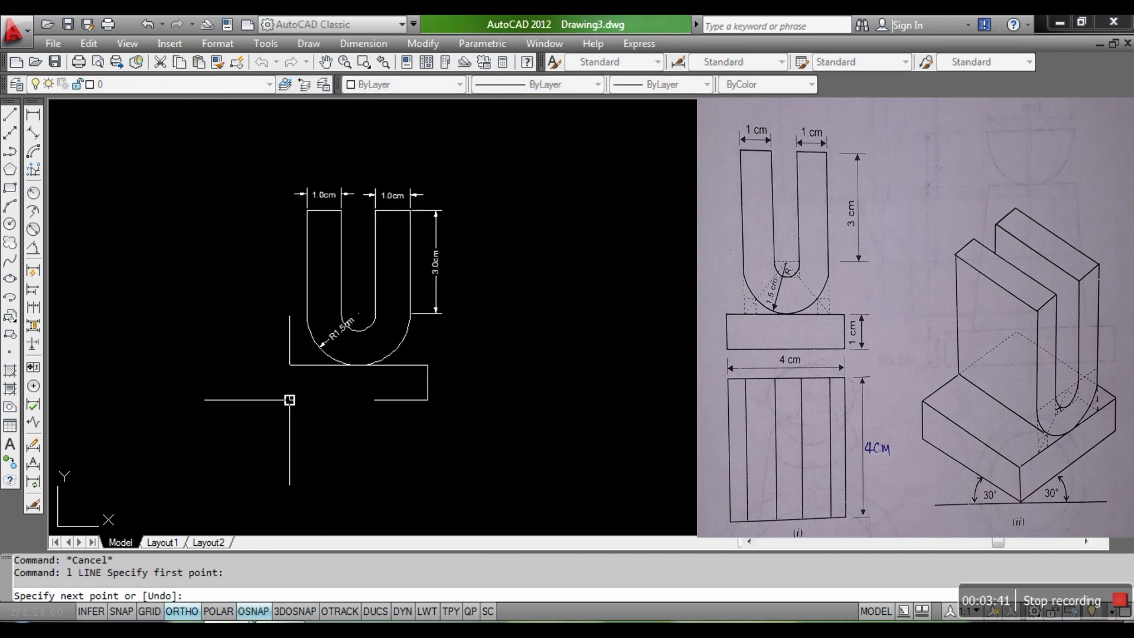
scroll(293, 437, down, 2)
scroll(299, 493, down, 2)
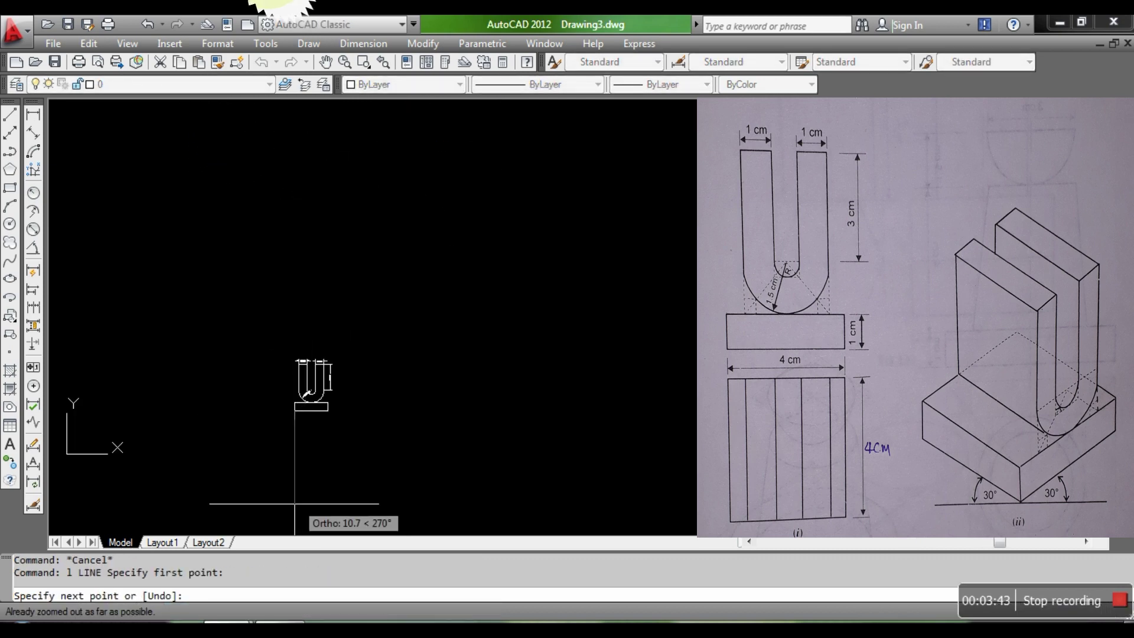
scroll(285, 489, up, 6)
click(285, 489)
key(Escape)
scroll(301, 479, down, 3)
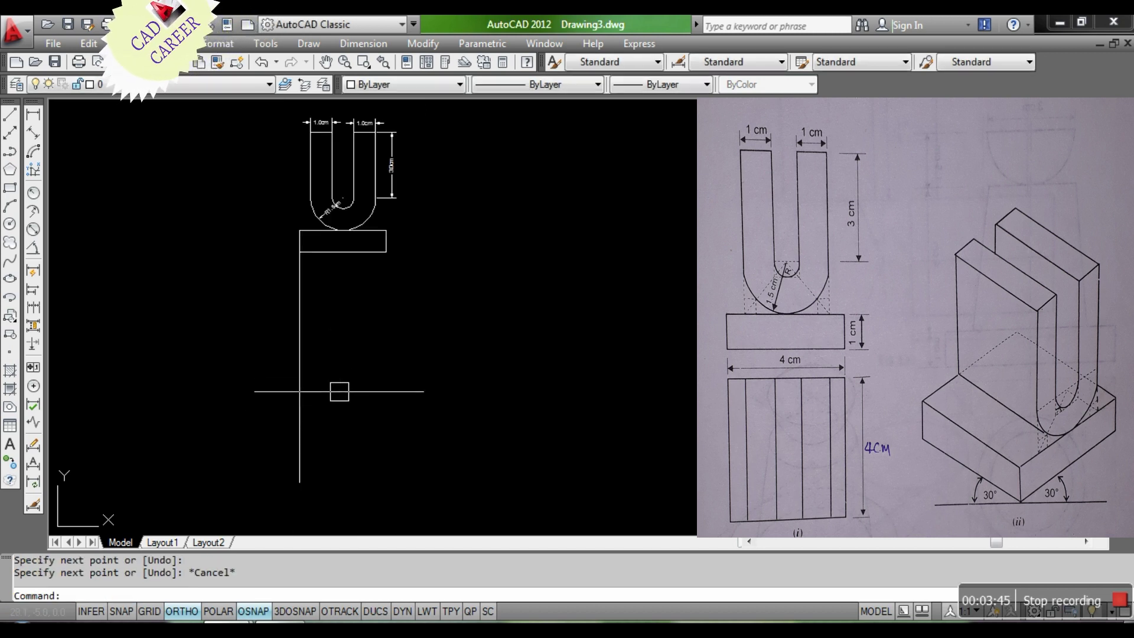
Step: Copy the projection line to the prong edges of the front view
click(340, 375)
click(273, 417)
text(o)
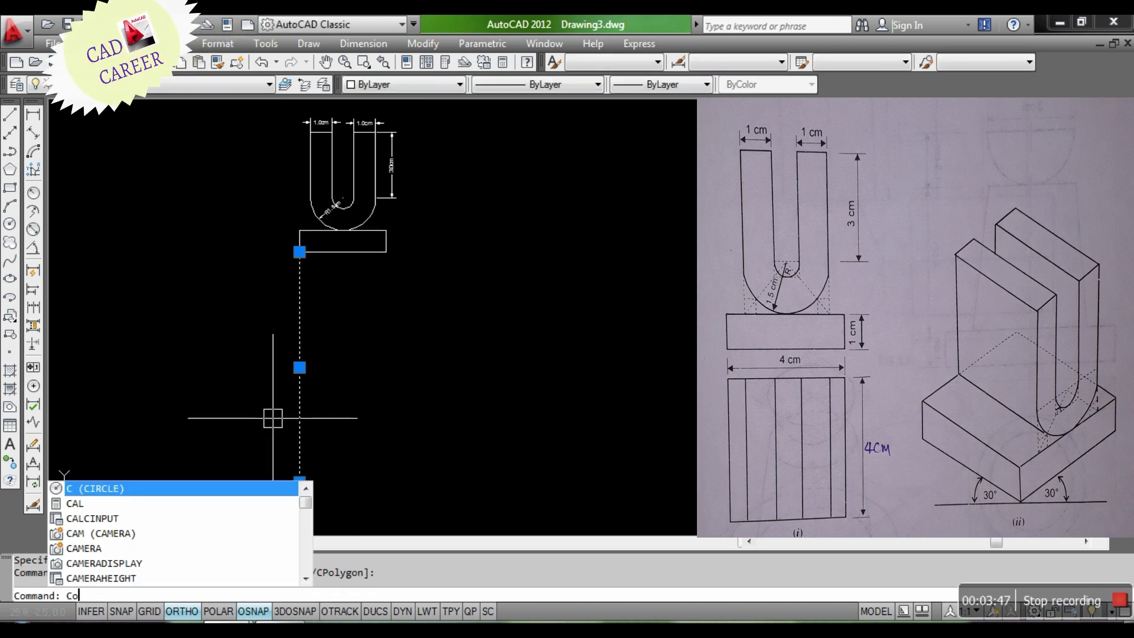
key(Return)
scroll(299, 248, up, 3)
scroll(299, 280, up, 3)
click(298, 289)
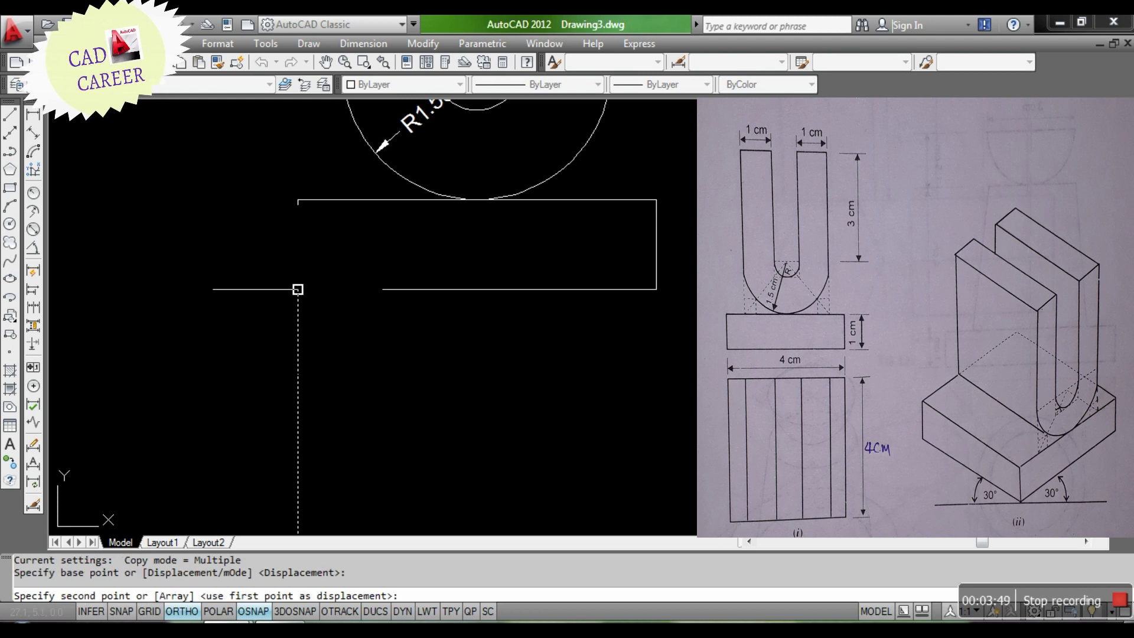
scroll(299, 287, down, 3)
scroll(307, 254, up, 2)
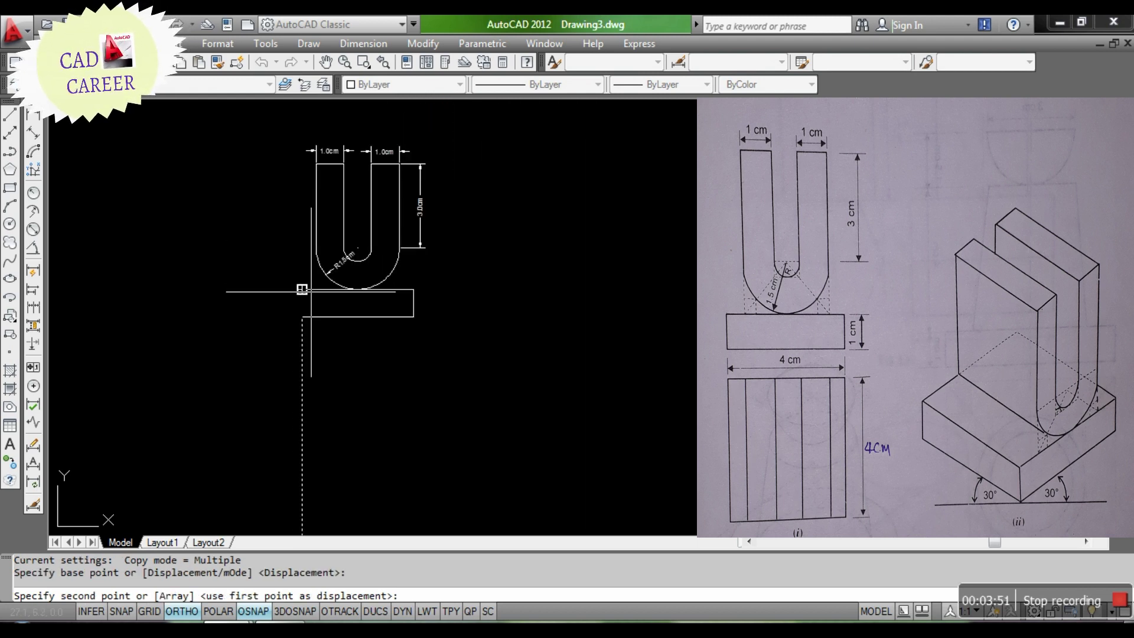
scroll(318, 170, up, 4)
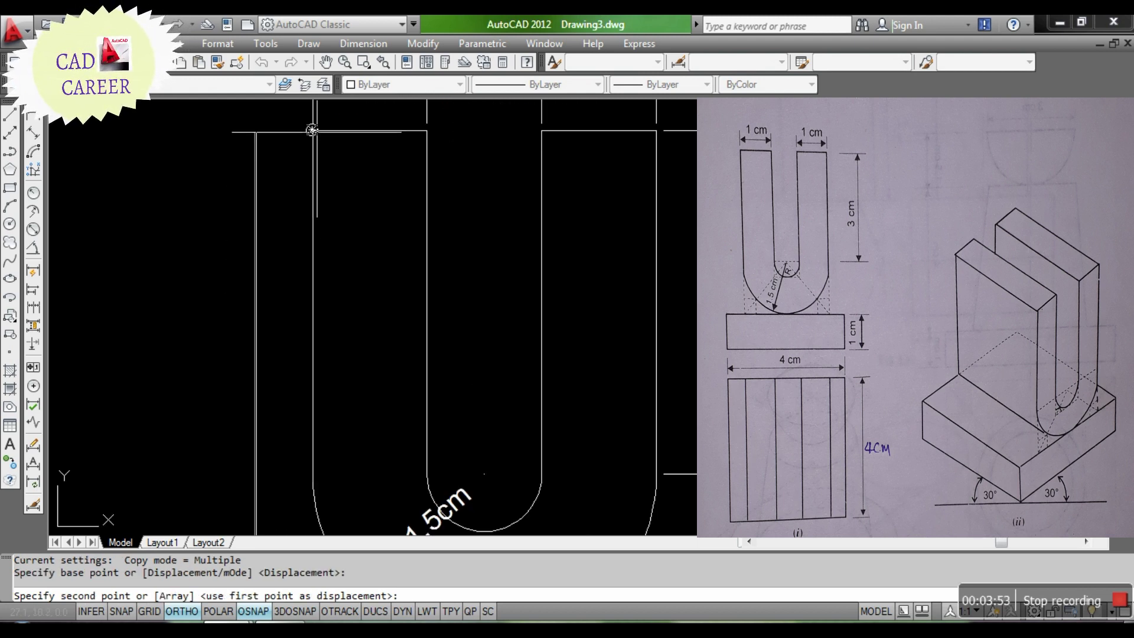
click(313, 130)
click(427, 130)
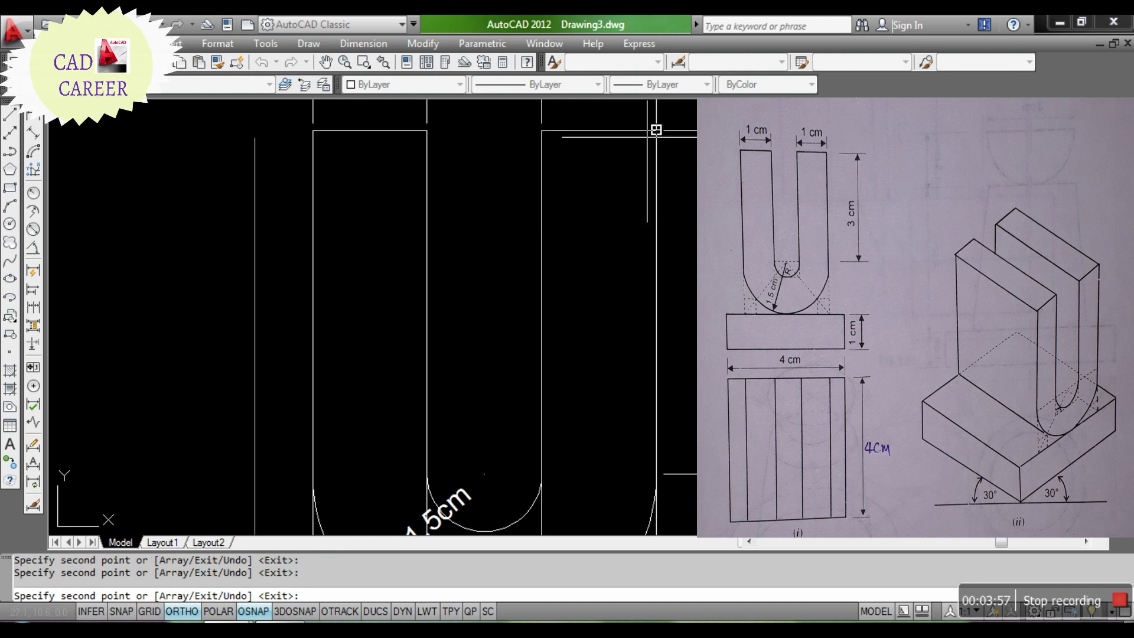
scroll(656, 130, down, 4)
scroll(647, 307, up, 5)
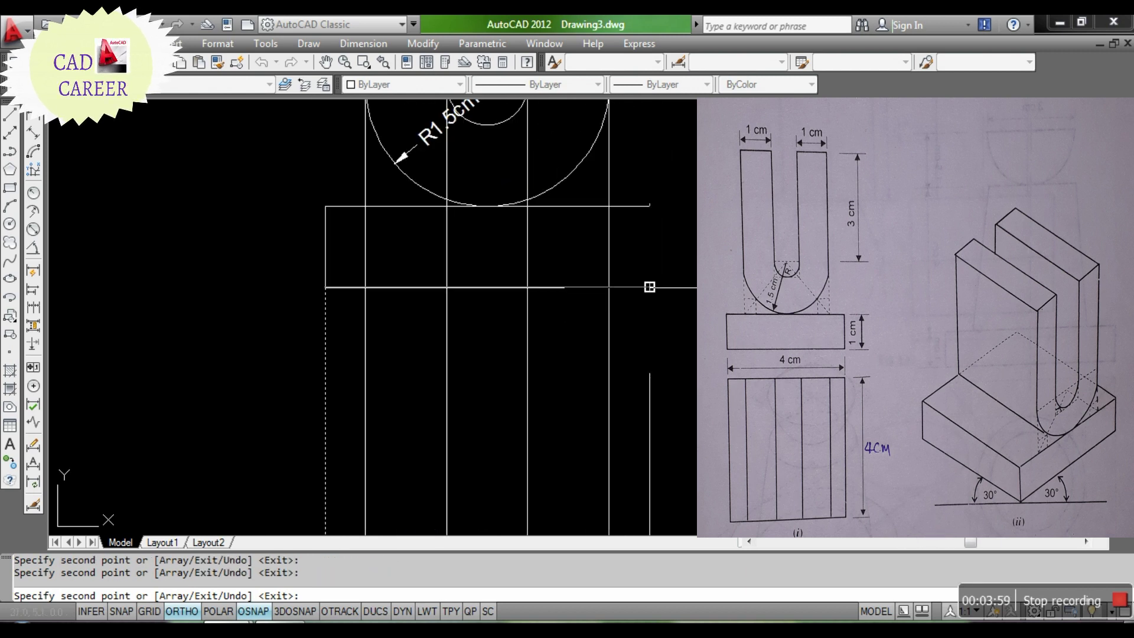
key(Return)
Step: Draw a horizontal baseline across the projection lines below the front view
scroll(515, 310, down, 2)
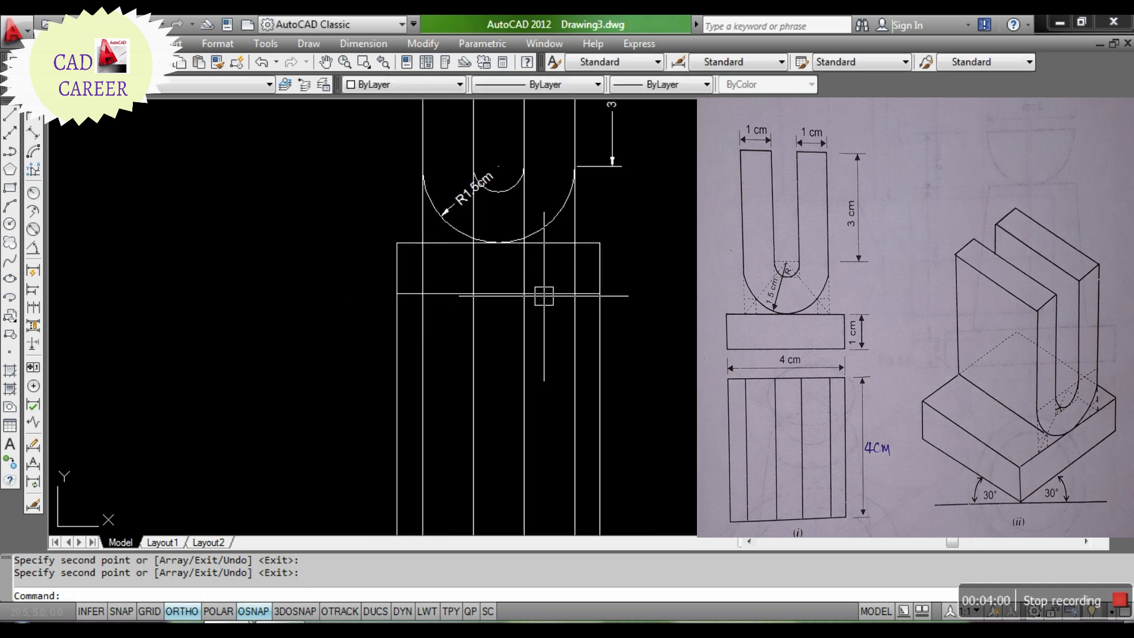
scroll(544, 295, down, 2)
scroll(456, 313, up, 1)
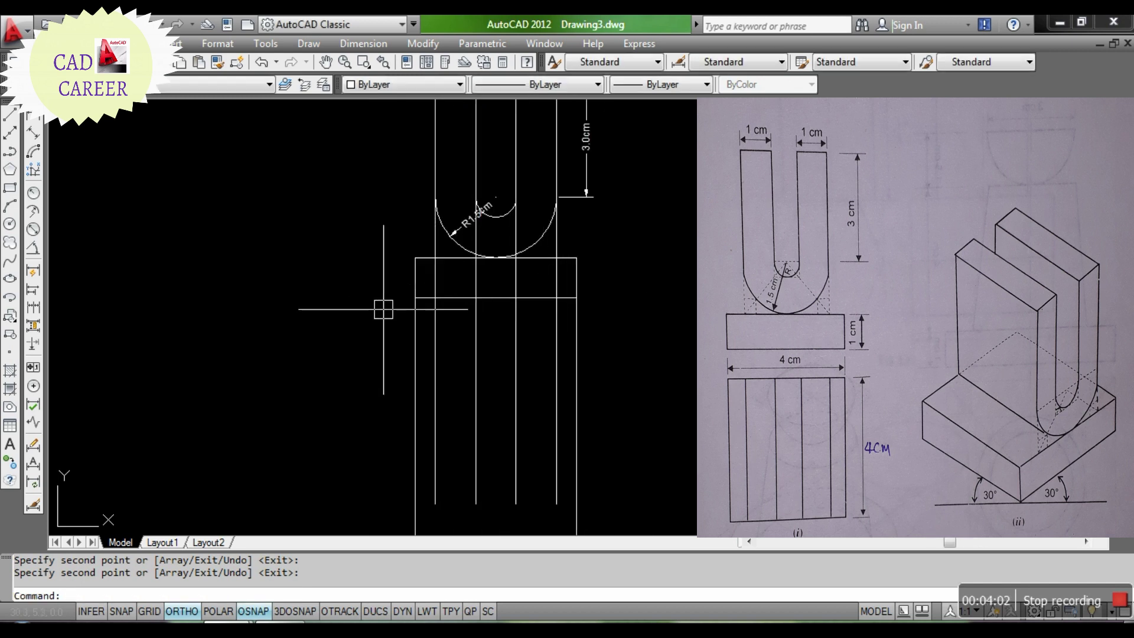
scroll(383, 309, down, 2)
scroll(362, 321, down, 2)
text(l)
key(Return)
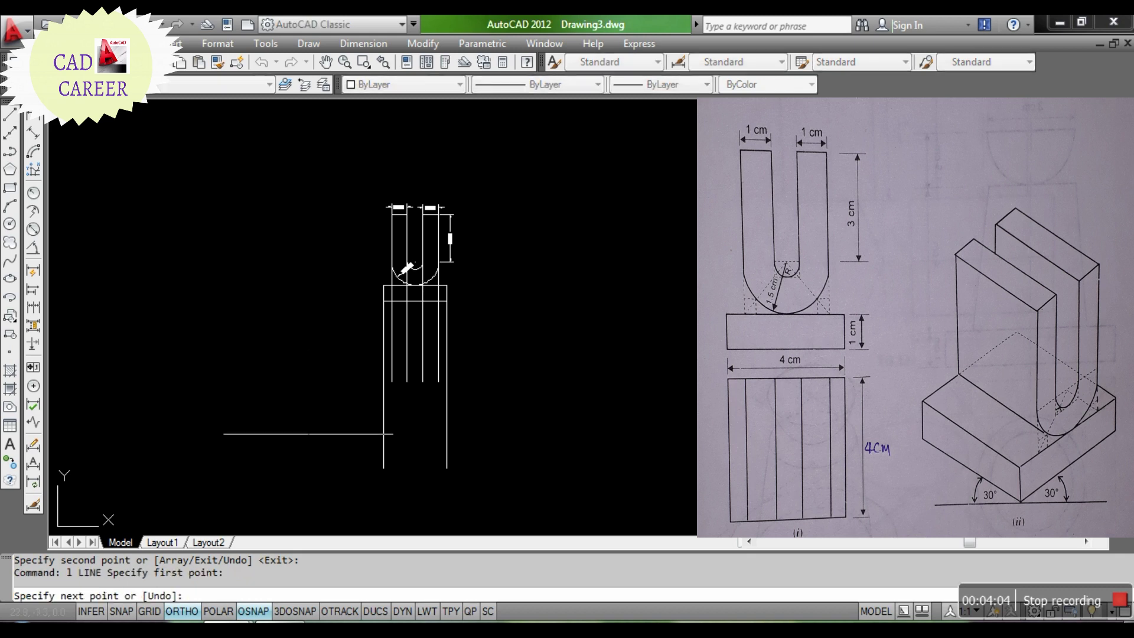
click(309, 434)
click(564, 434)
key(Return)
Step: Trim the projection lines below the horizontal baseline
text(tr)
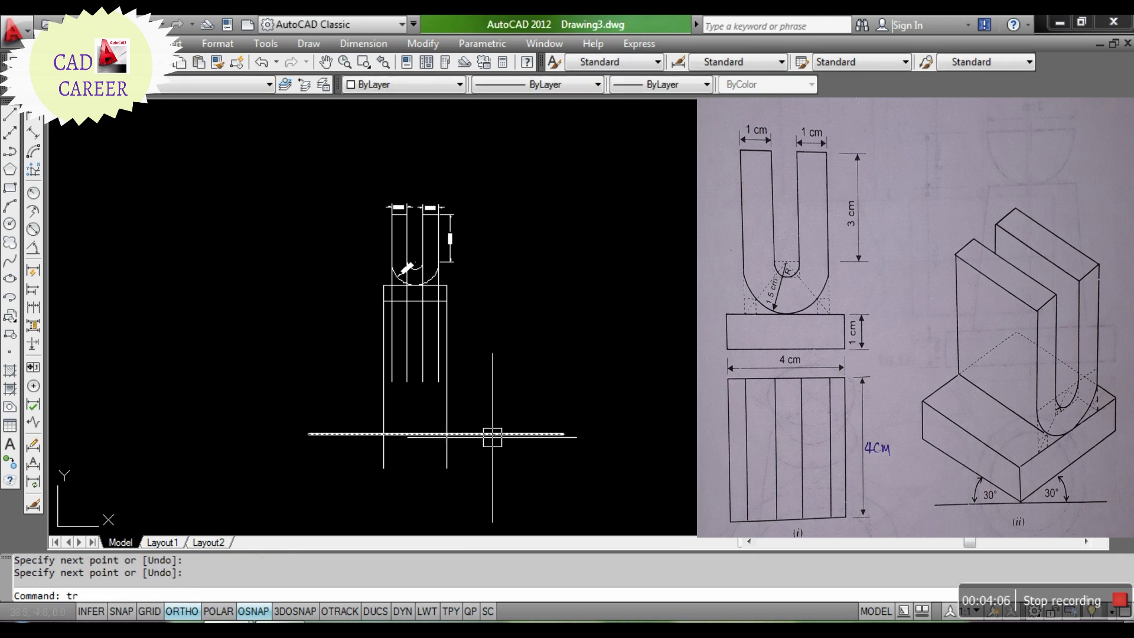
key(Return)
click(492, 435)
key(Return)
click(491, 452)
click(324, 476)
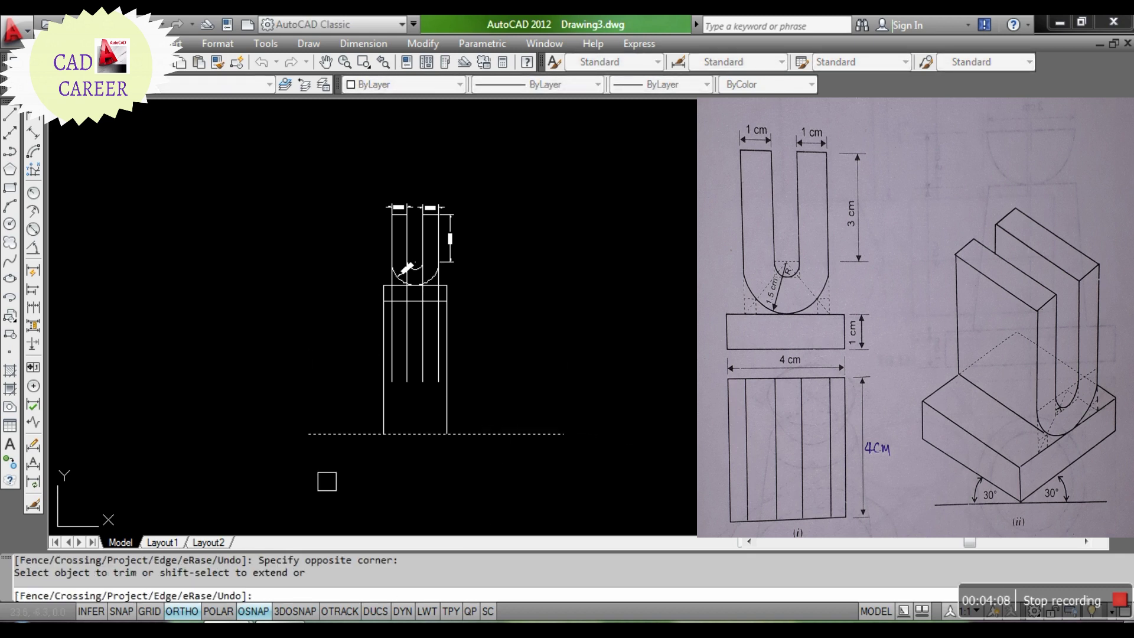
key(Return)
Step: Extend the vertical projection lines down to the bottom line, then view Drawing2
scroll(393, 461, up, 1)
scroll(415, 390, up, 1)
scroll(416, 390, up, 2)
text(ex)
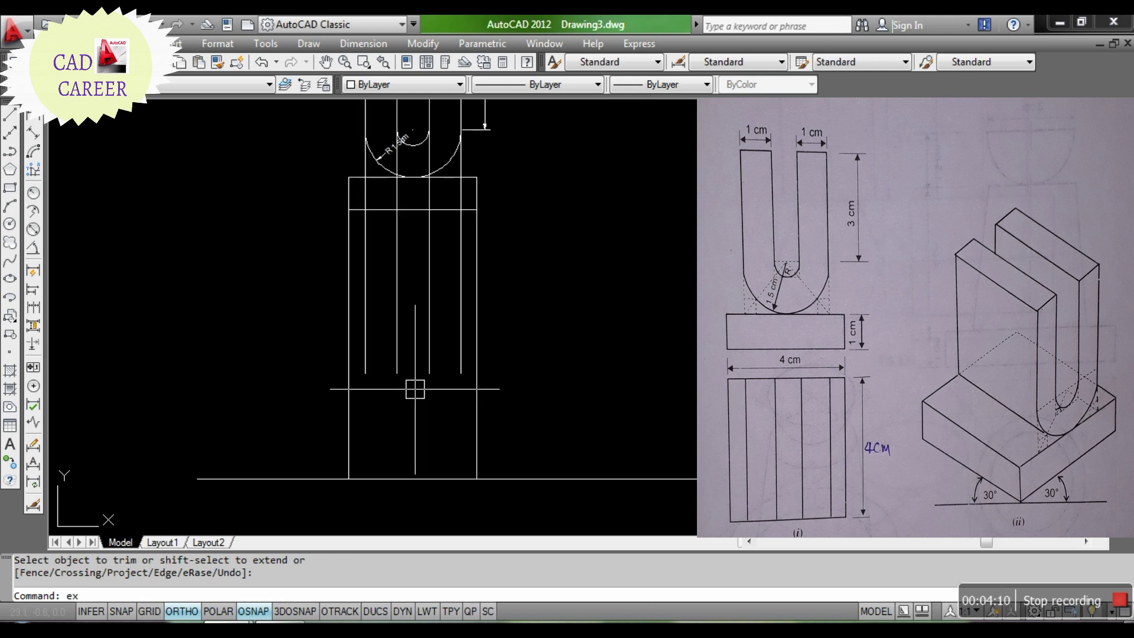
key(Return)
click(418, 478)
key(Return)
click(497, 344)
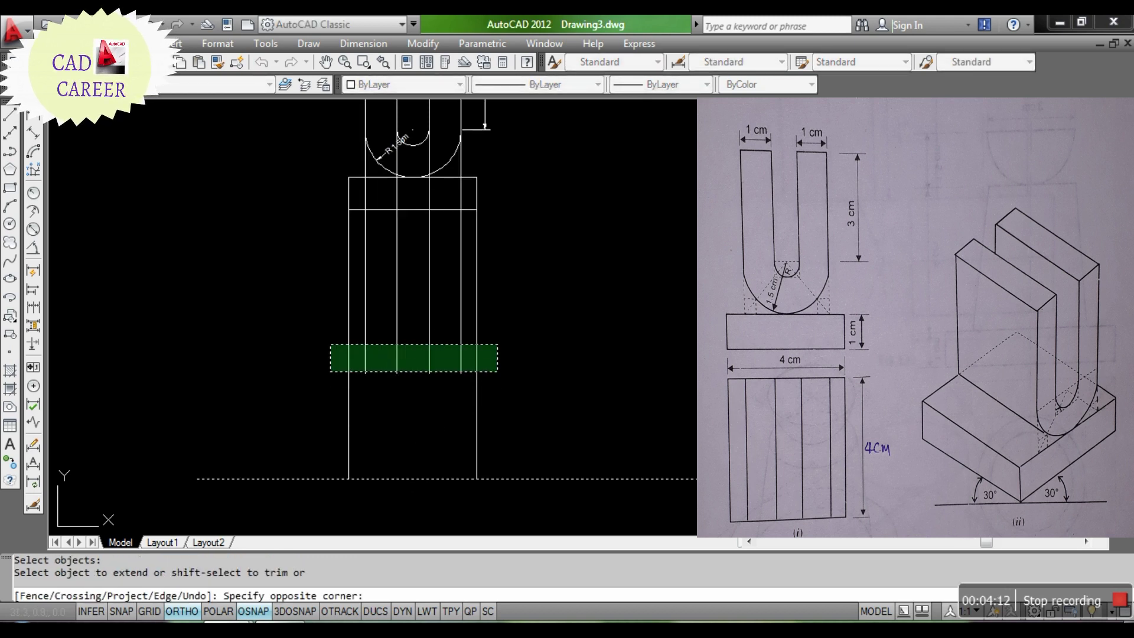
click(330, 371)
key(Return)
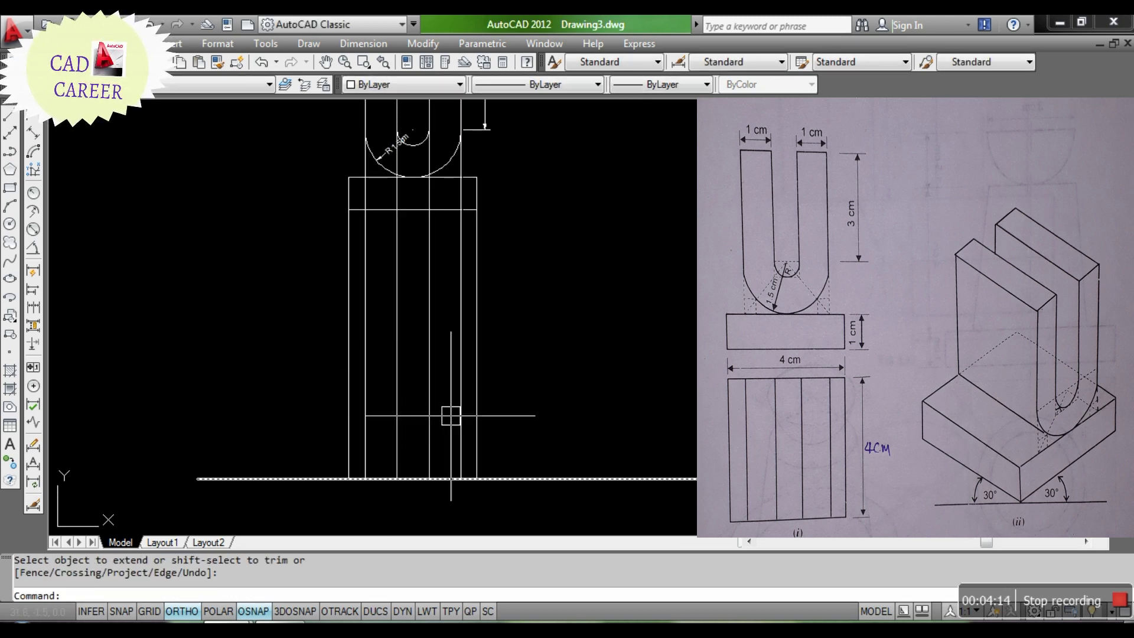
key(Escape)
key(Escape)
key(ctrl+Tab)
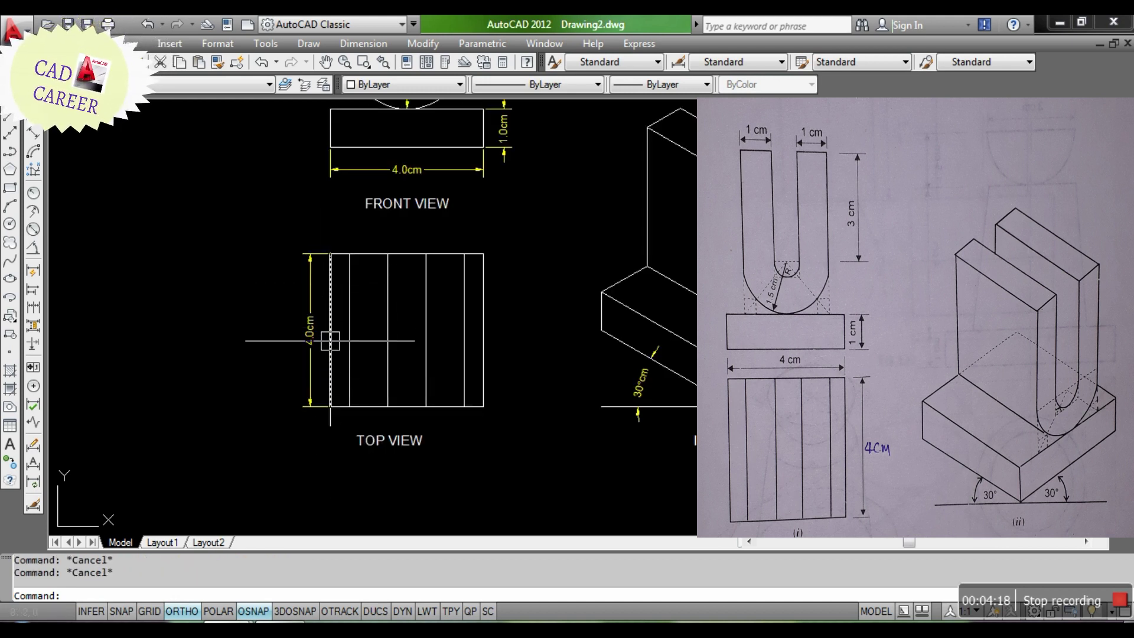
Step: Back in Drawing3, offset the ground line 4 units upward
key(ctrl+Tab)
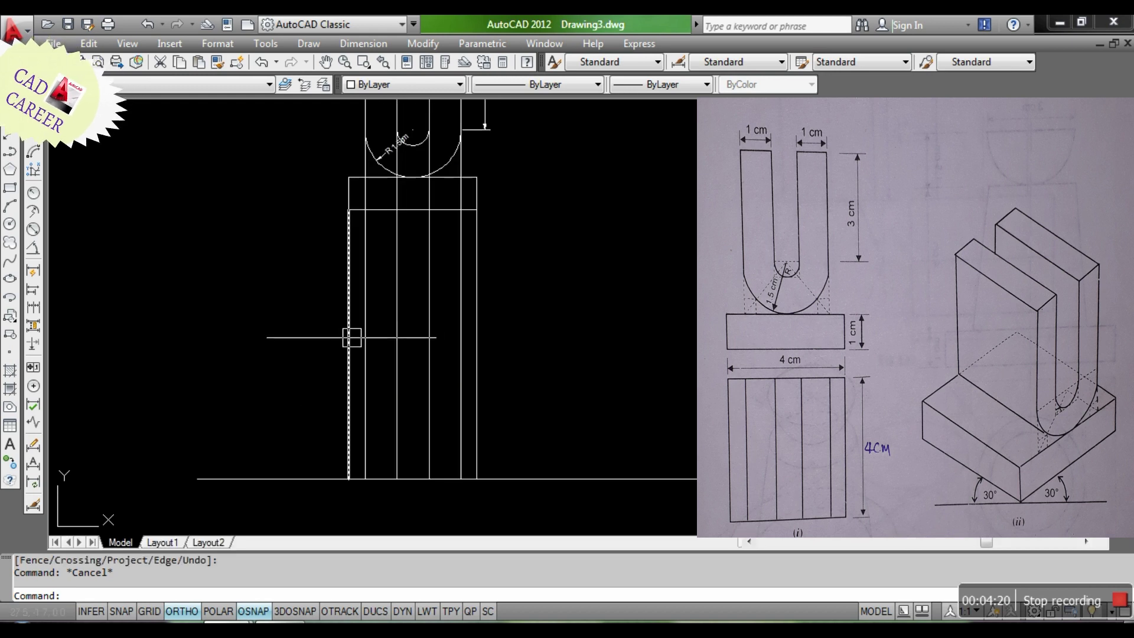
key(Return)
text(4)
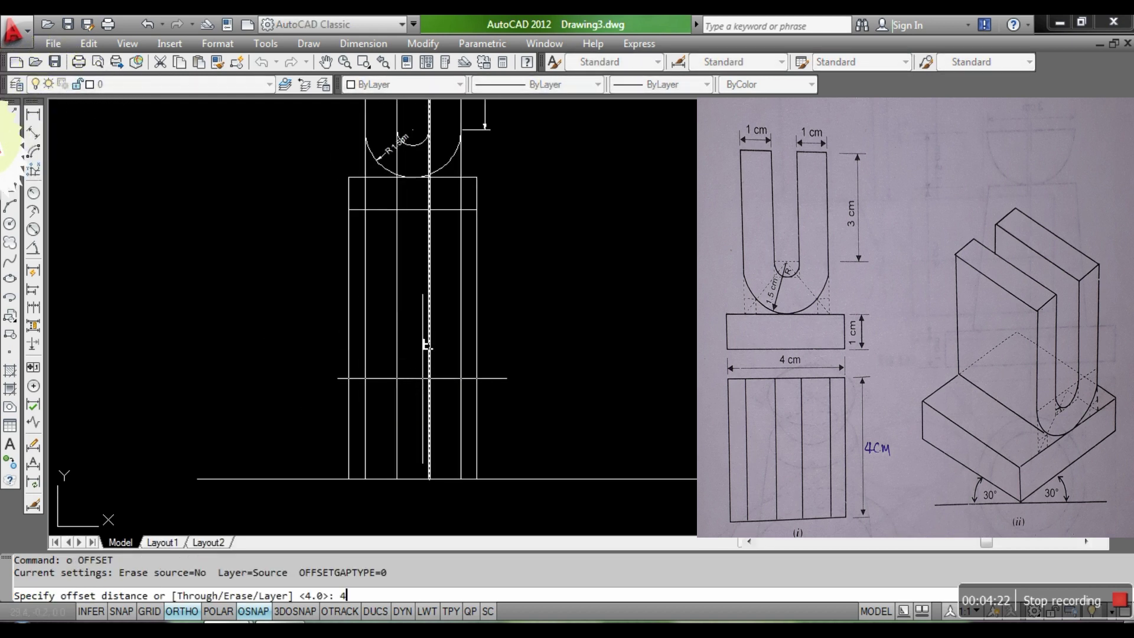
key(Return)
click(529, 477)
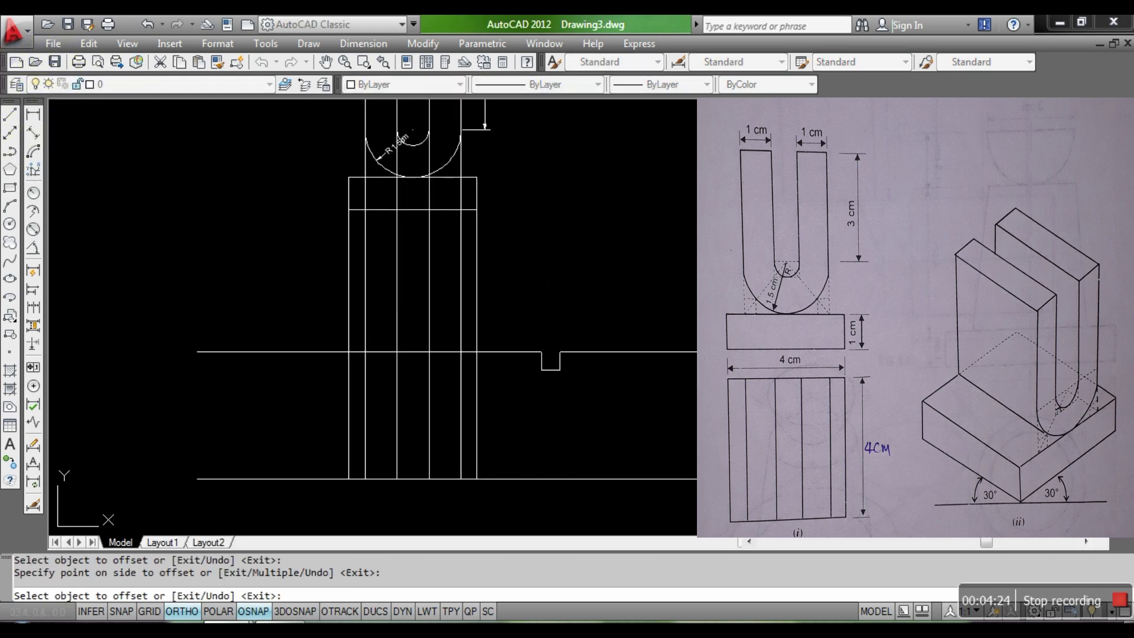
click(544, 278)
key(Escape)
key(Escape)
text(tr)
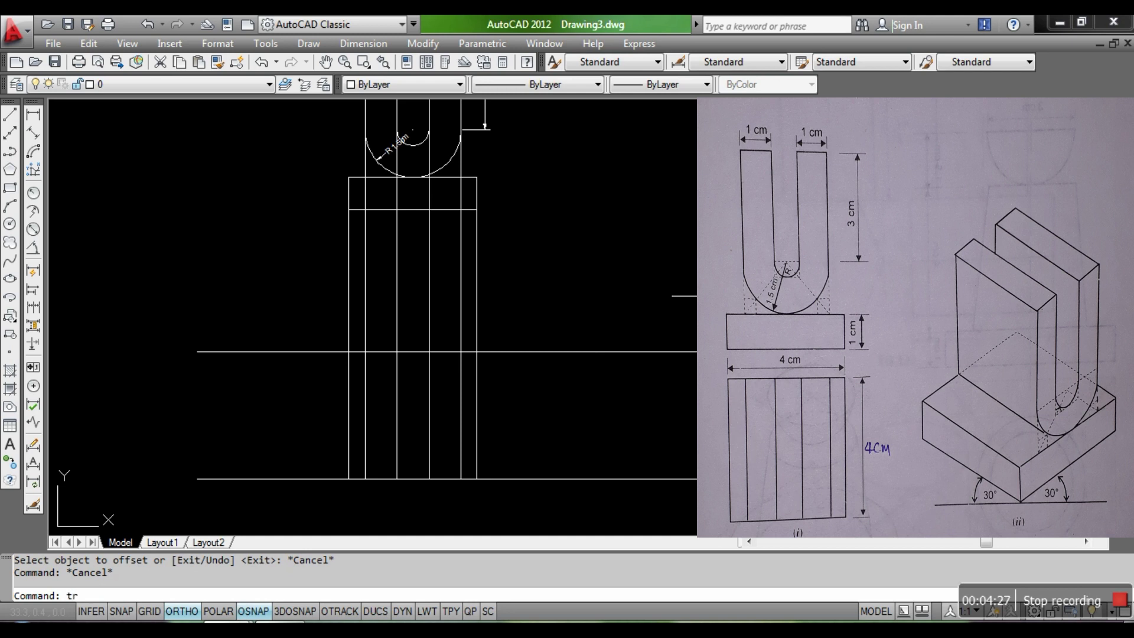
Step: Trim the projection lines with crossing windows into a clean top-view outline
key(Return)
click(623, 280)
click(305, 494)
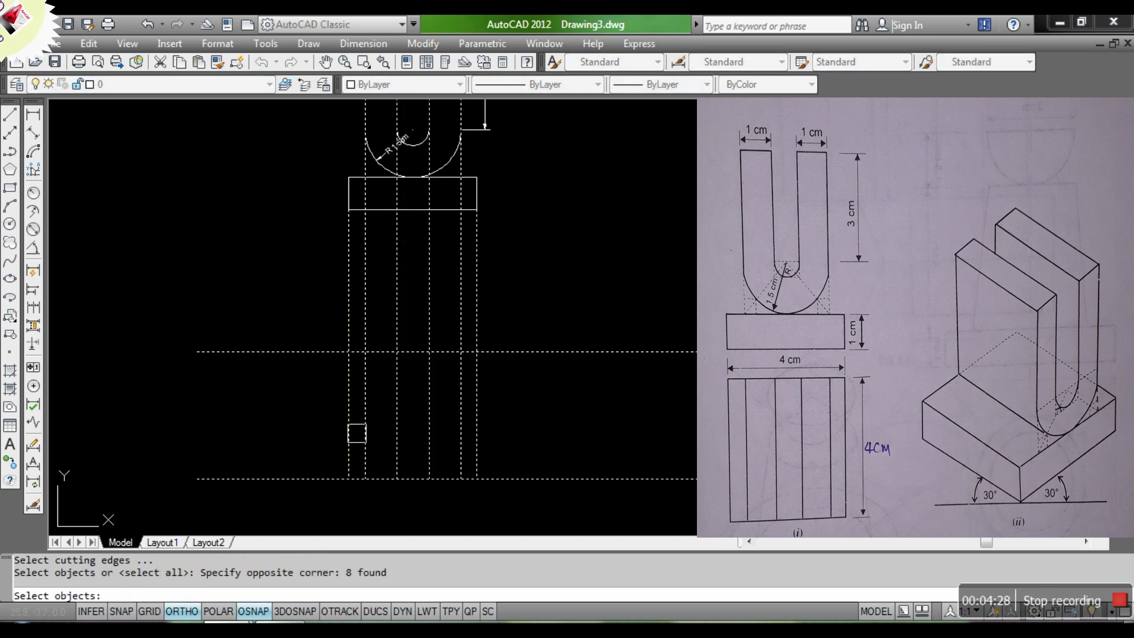
key(Return)
click(354, 430)
click(340, 290)
click(287, 493)
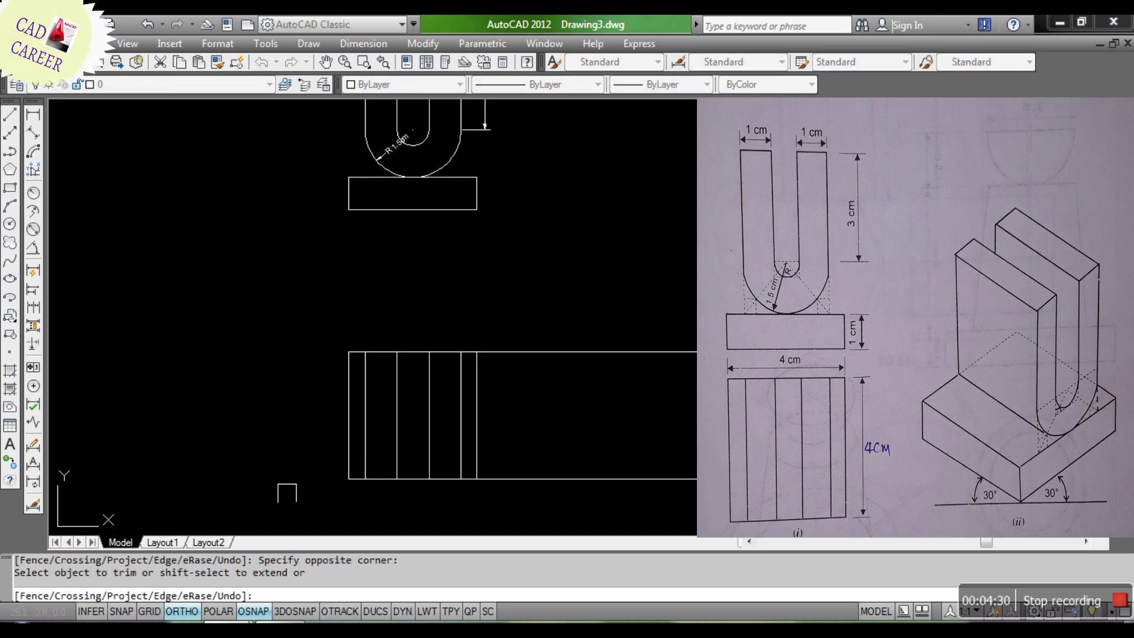
click(600, 339)
click(533, 503)
key(Return)
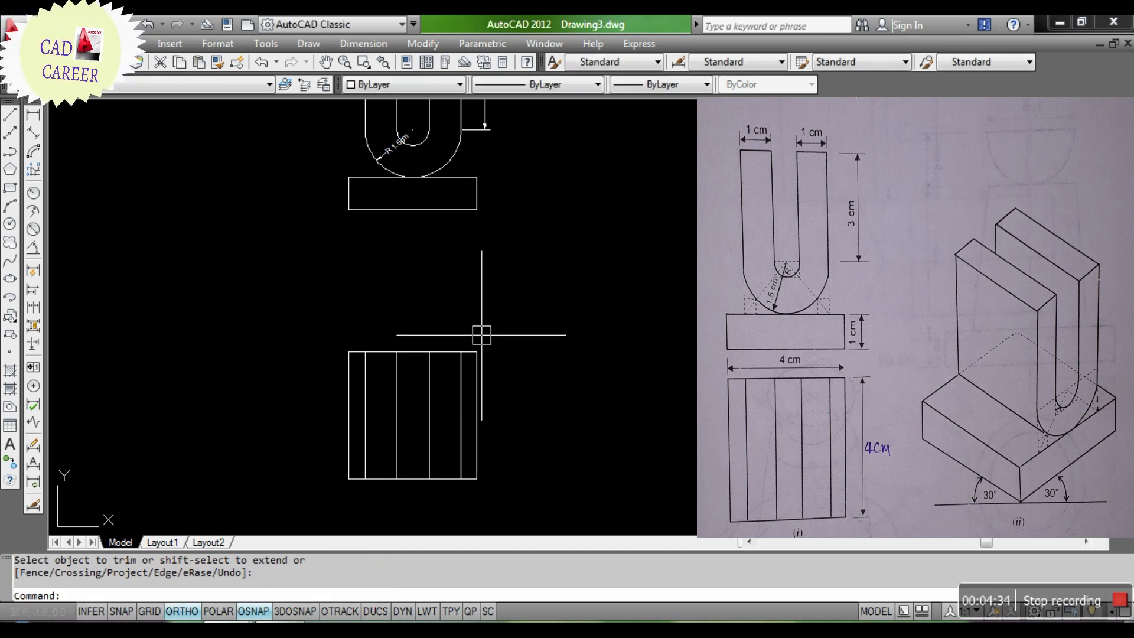
Step: Move the trimmed top view up beneath the front view and check the reference drawing
scroll(470, 353, down, 5)
scroll(508, 319, up, 3)
click(514, 313)
click(341, 444)
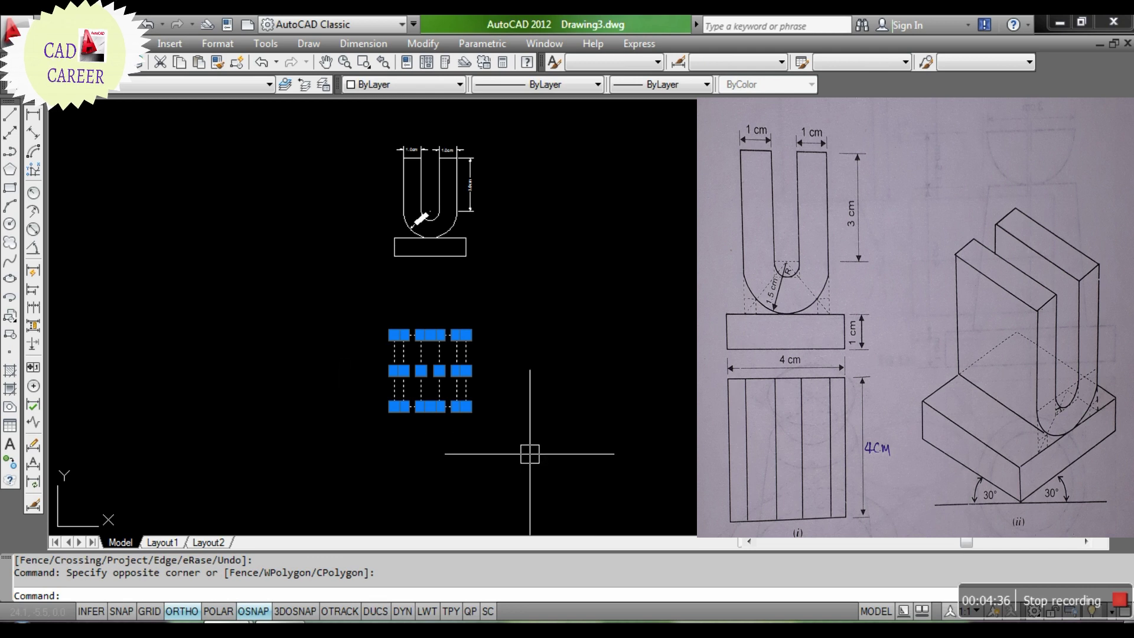
text(m)
key(Return)
click(609, 380)
click(611, 340)
key(ctrl+Tab)
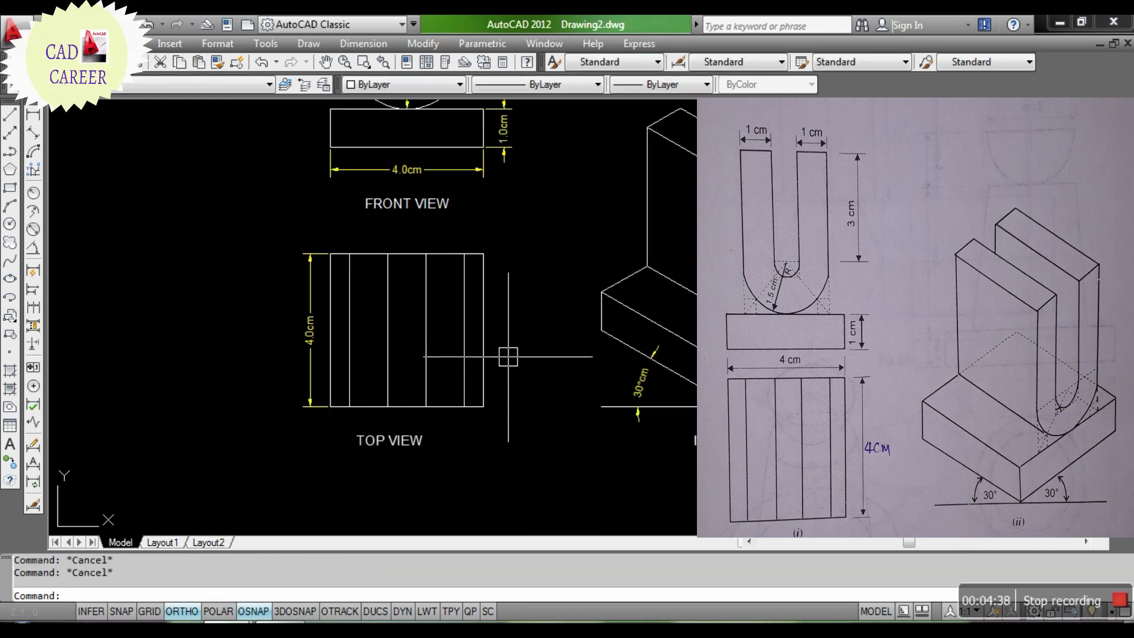
key(ctrl+Tab)
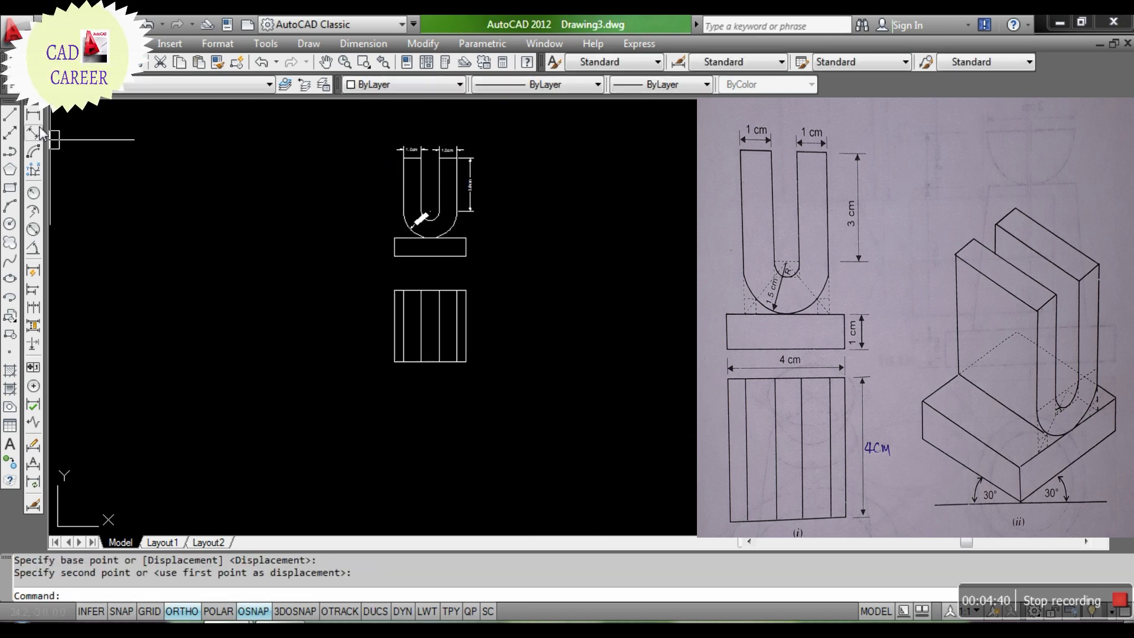
Step: Add a vertical 4.0cm linear dimension to the left of the top view's left edge
click(34, 115)
scroll(329, 252, up, 2)
scroll(329, 253, up, 3)
key(Return)
click(500, 408)
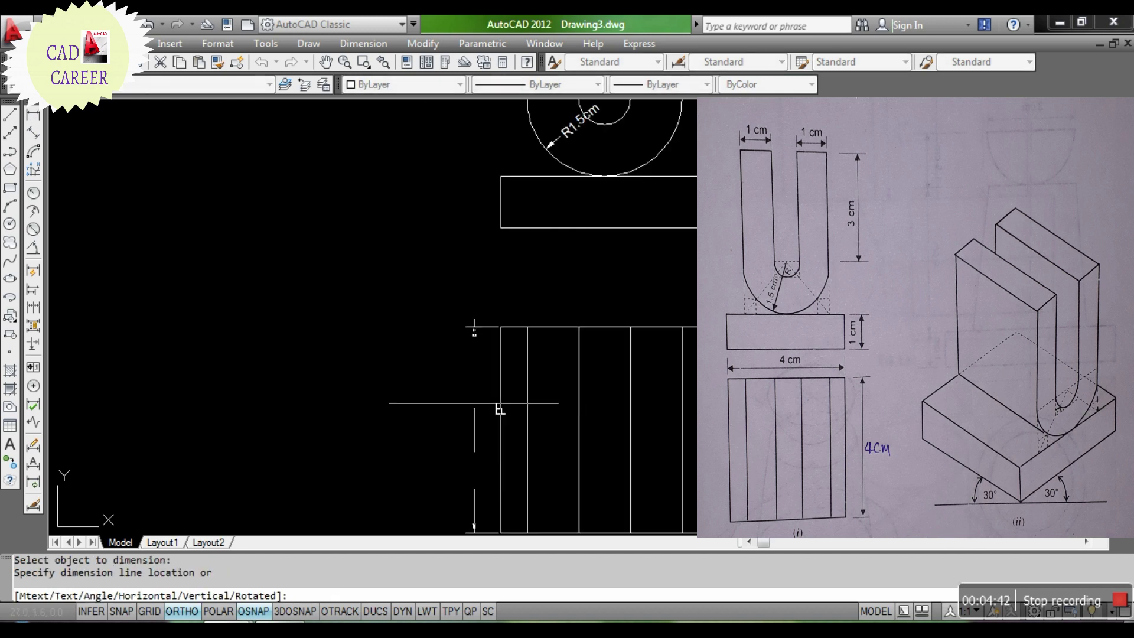
click(438, 397)
scroll(431, 354, down, 3)
scroll(329, 346, up, 4)
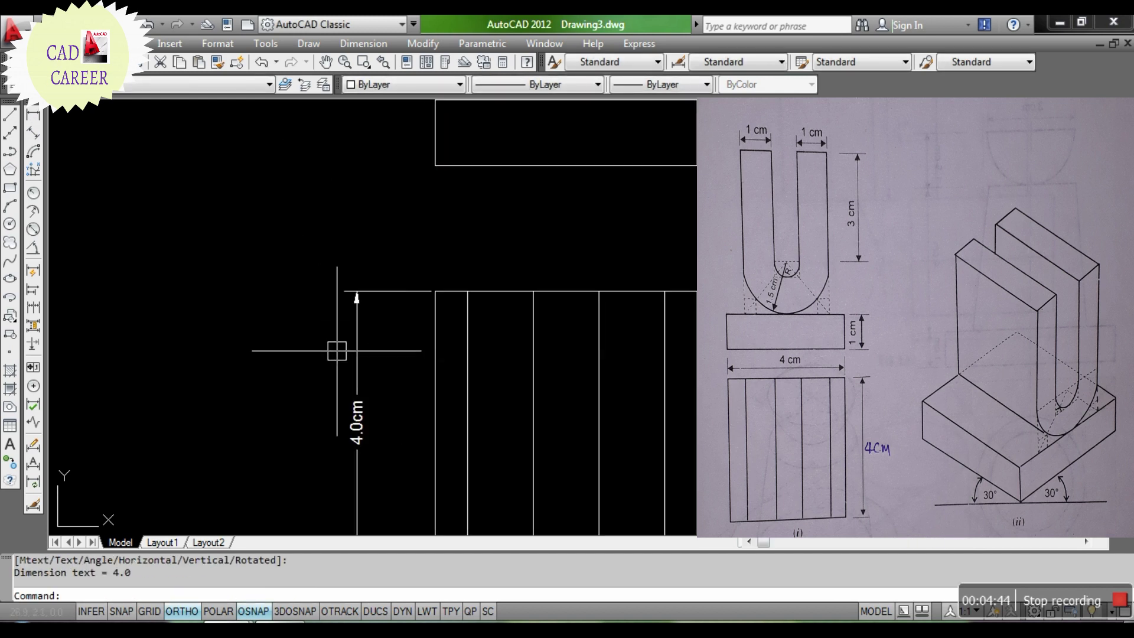
scroll(266, 358, down, 4)
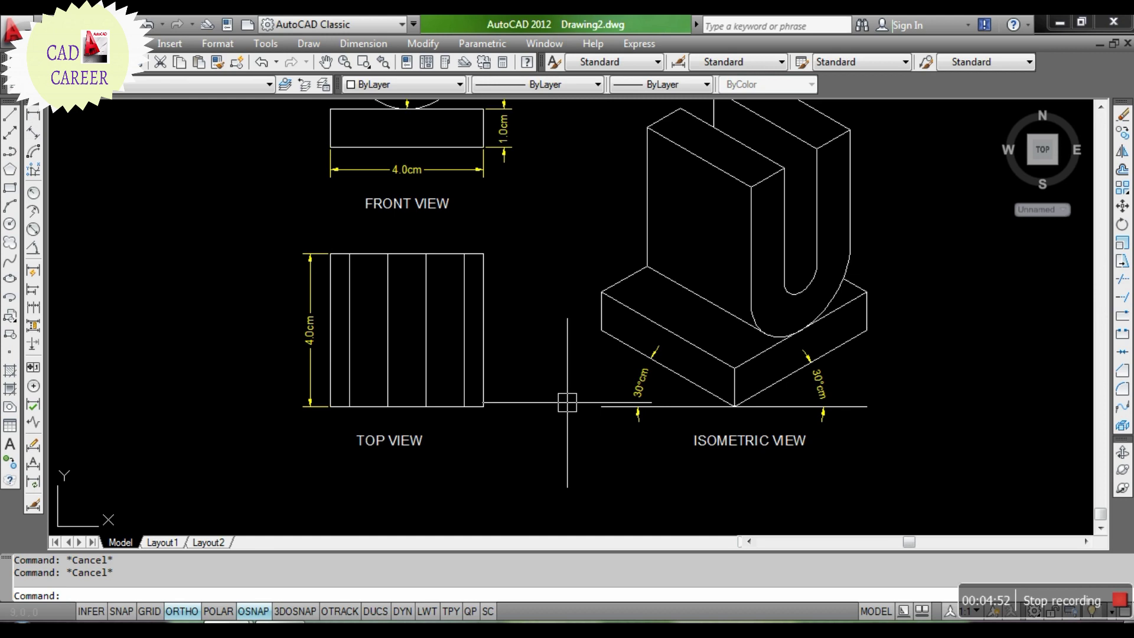
scroll(567, 403, down, 4)
scroll(618, 415, up, 3)
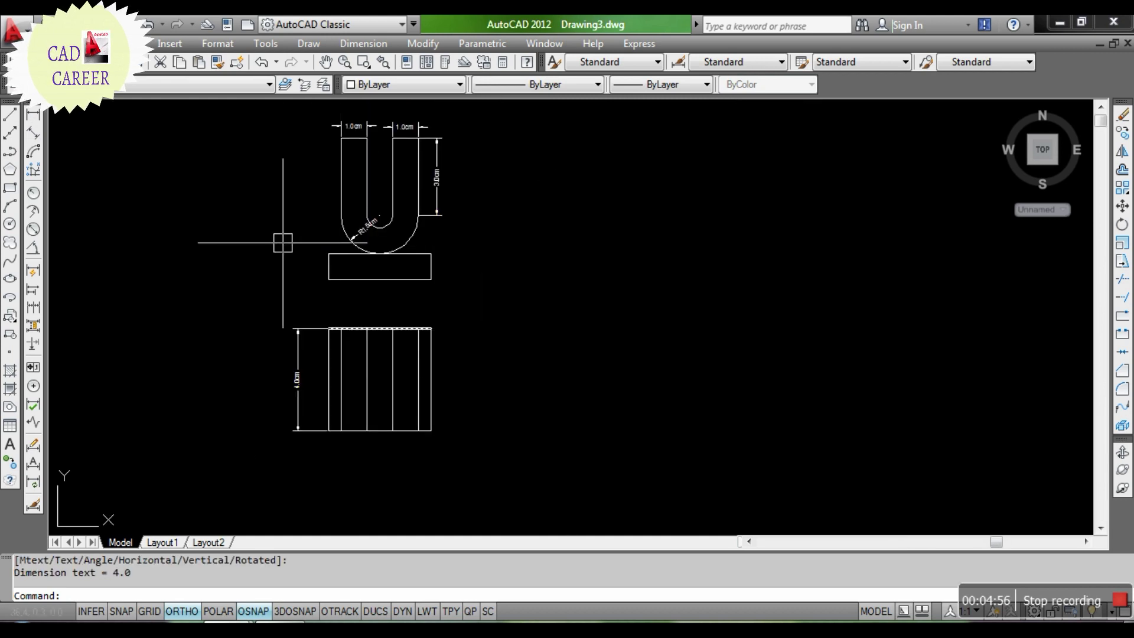
Step: Draw a long horizontal base line from the top view's bottom-right corner to the far right
click(10, 115)
click(431, 430)
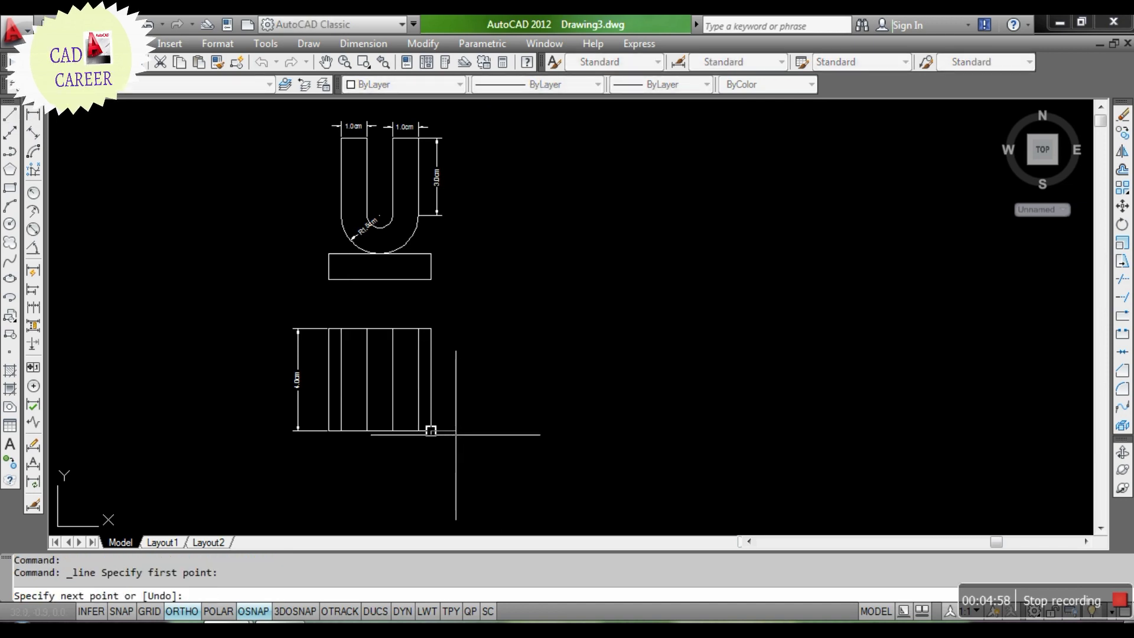
click(776, 434)
key(Escape)
key(Escape)
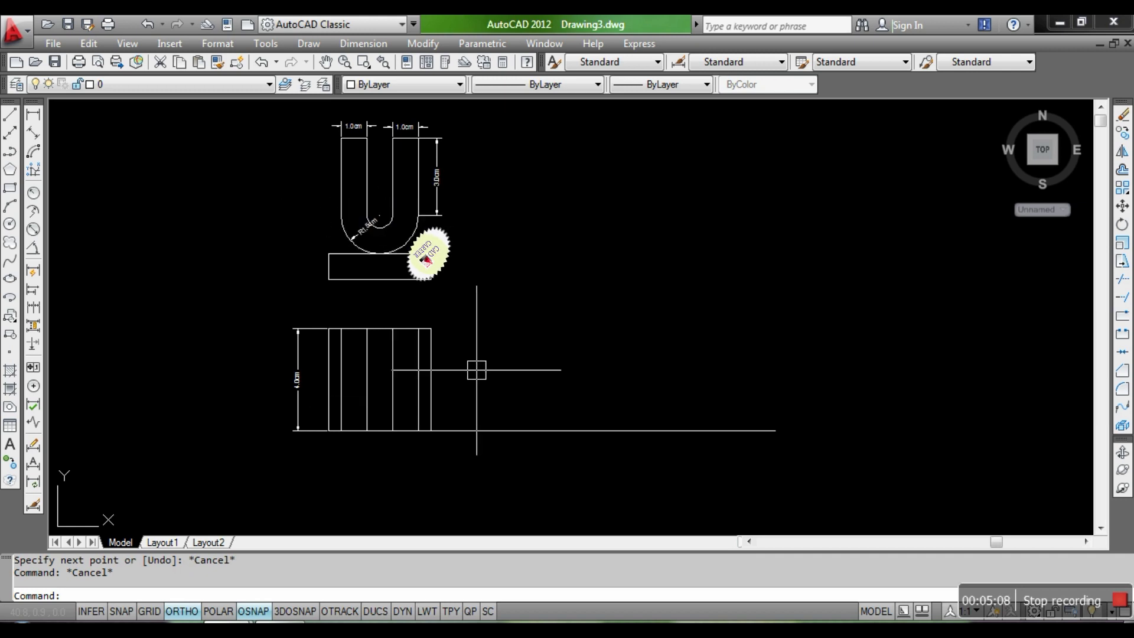
Step: Turn on Isometric snap in the Drafting Settings Snap and Grid options
click(270, 47)
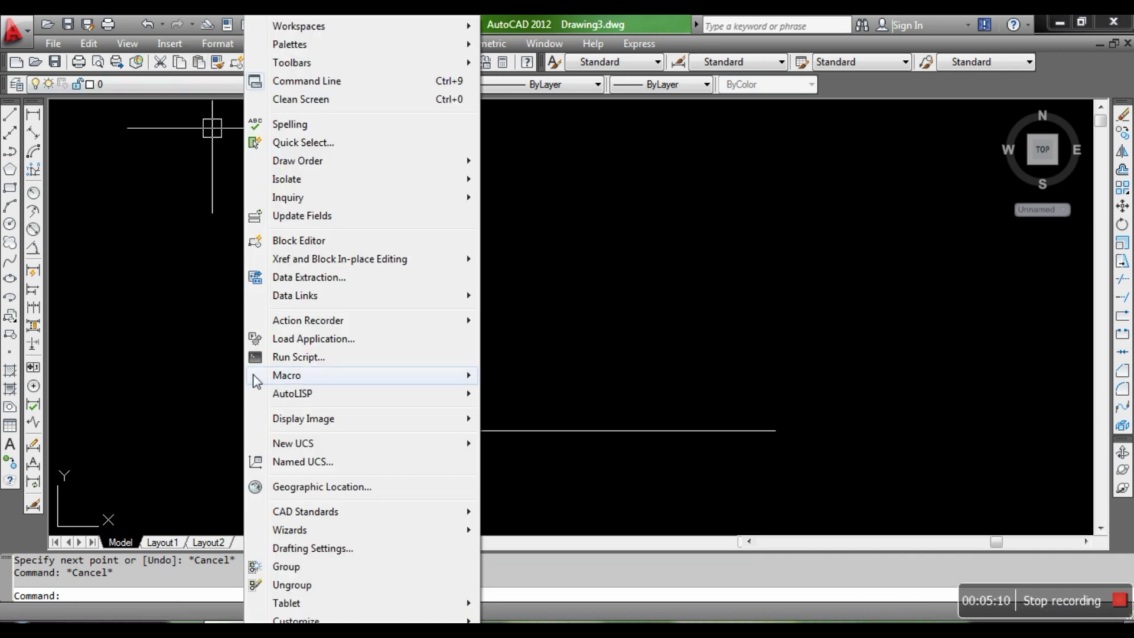
click(300, 551)
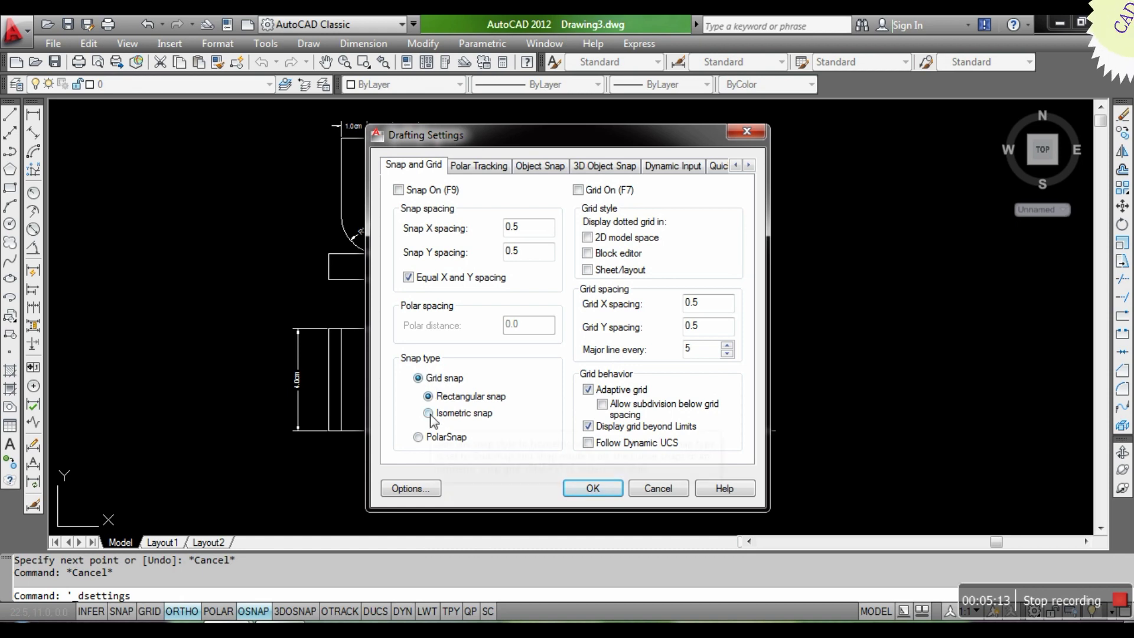
click(428, 413)
click(591, 488)
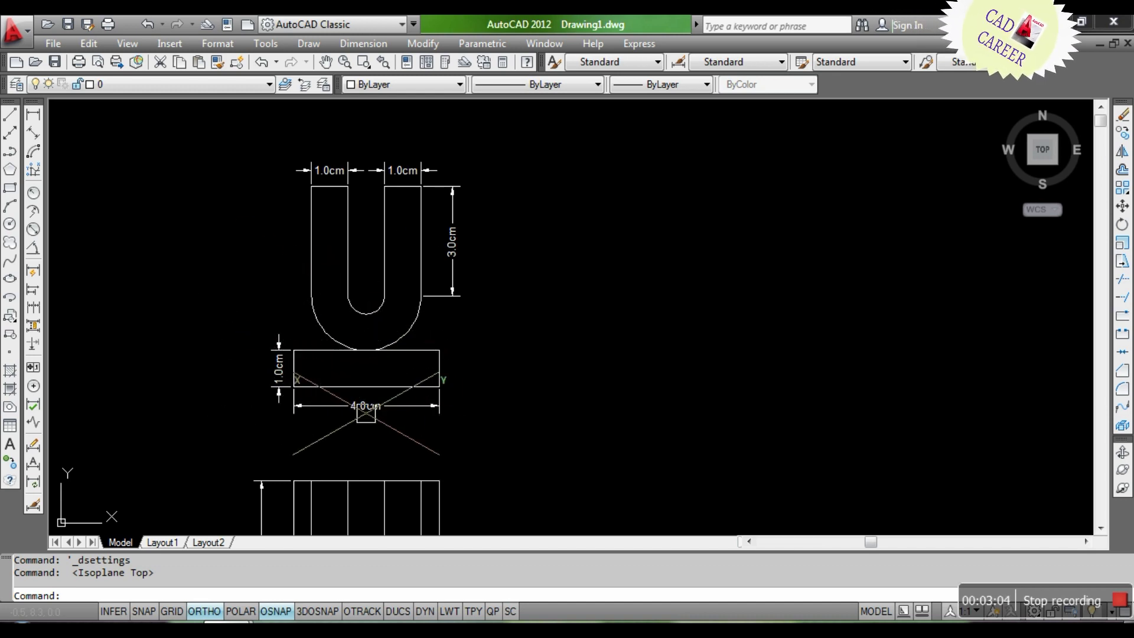
Step: Draw a 4-unit isometric line at 30° from a point on the base line
scroll(366, 413, up, 3)
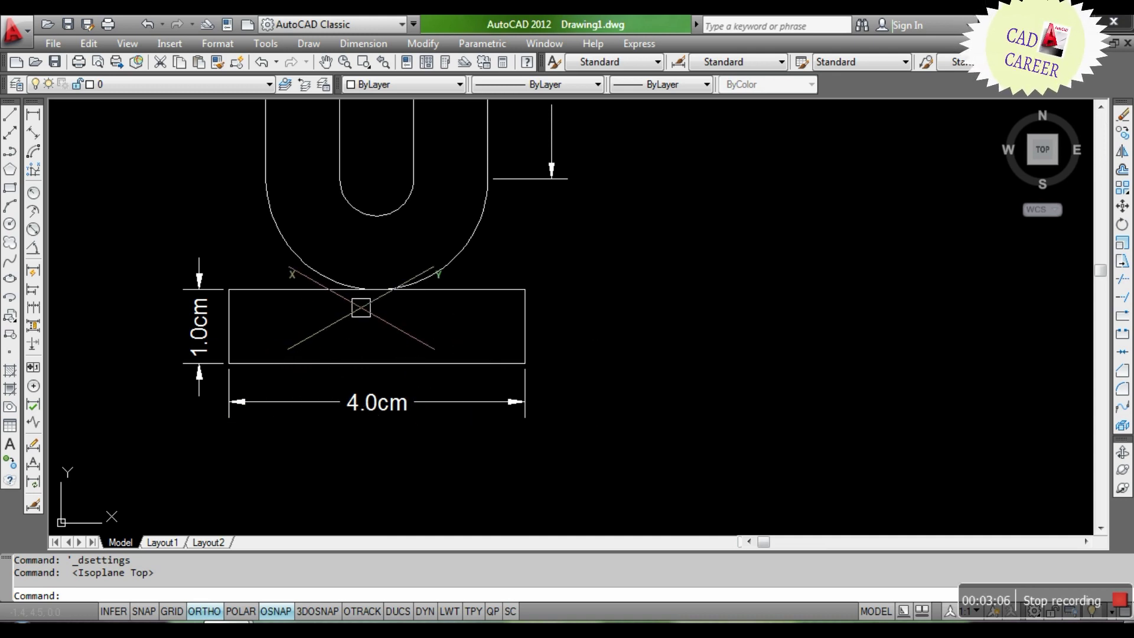
text(l)
key(Return)
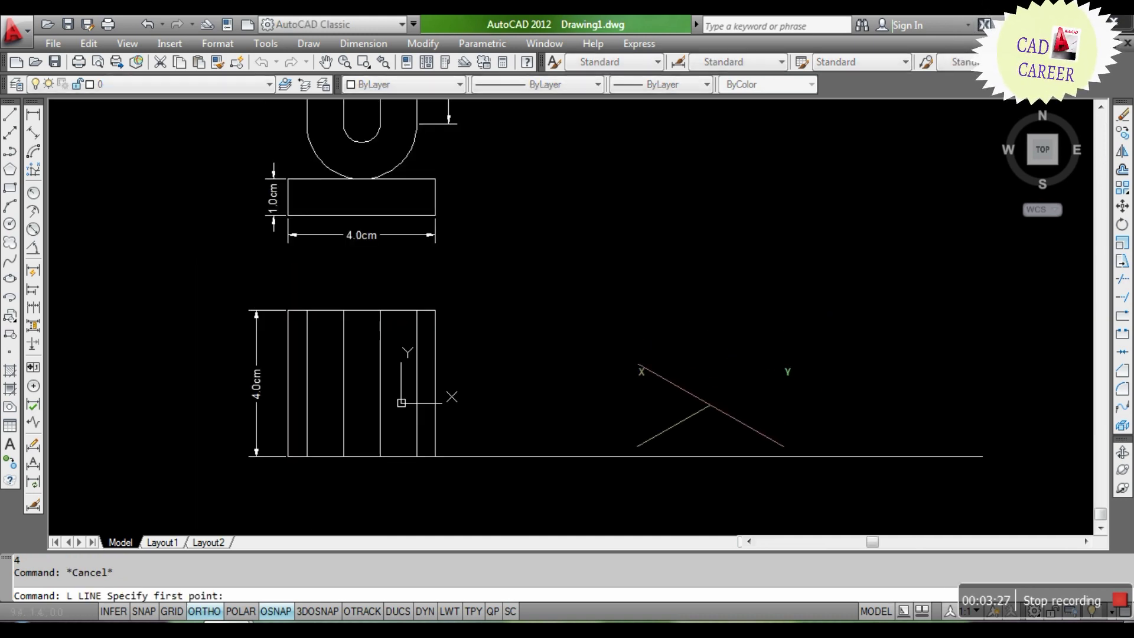
click(711, 456)
text(4)
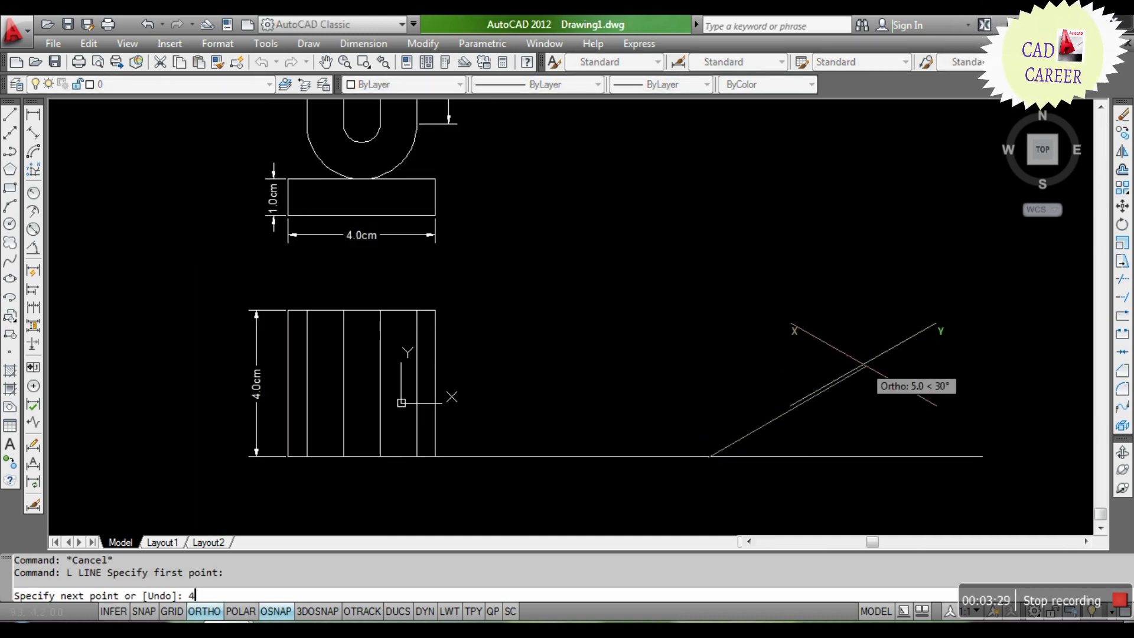
key(Return)
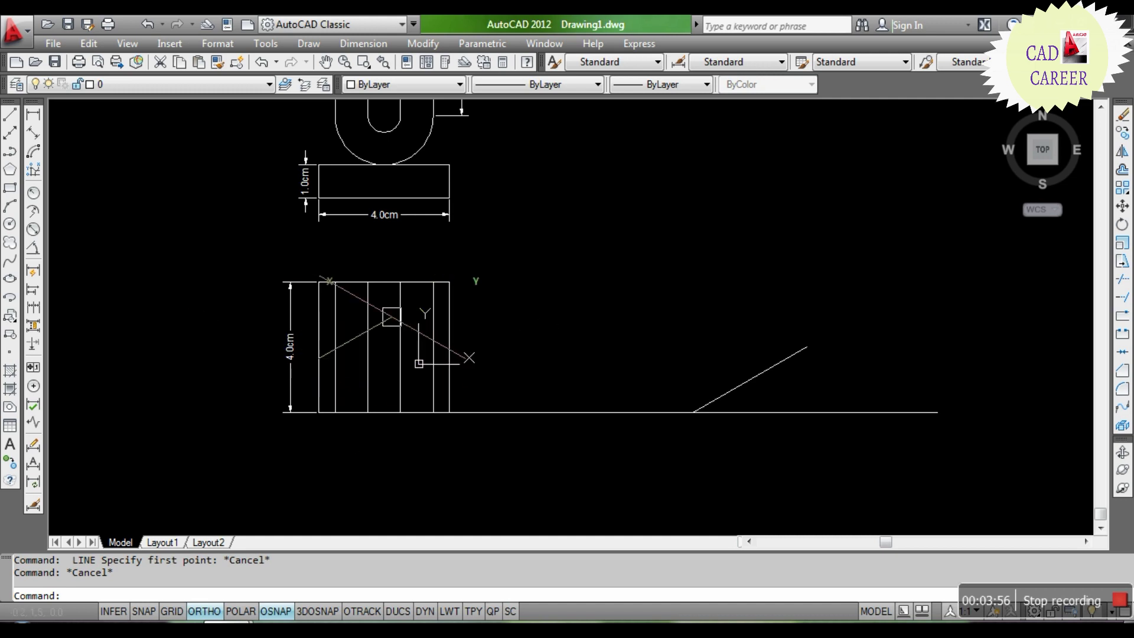
Step: Draw a second 4-unit line at 150° from the same point
scroll(351, 336, up, 2)
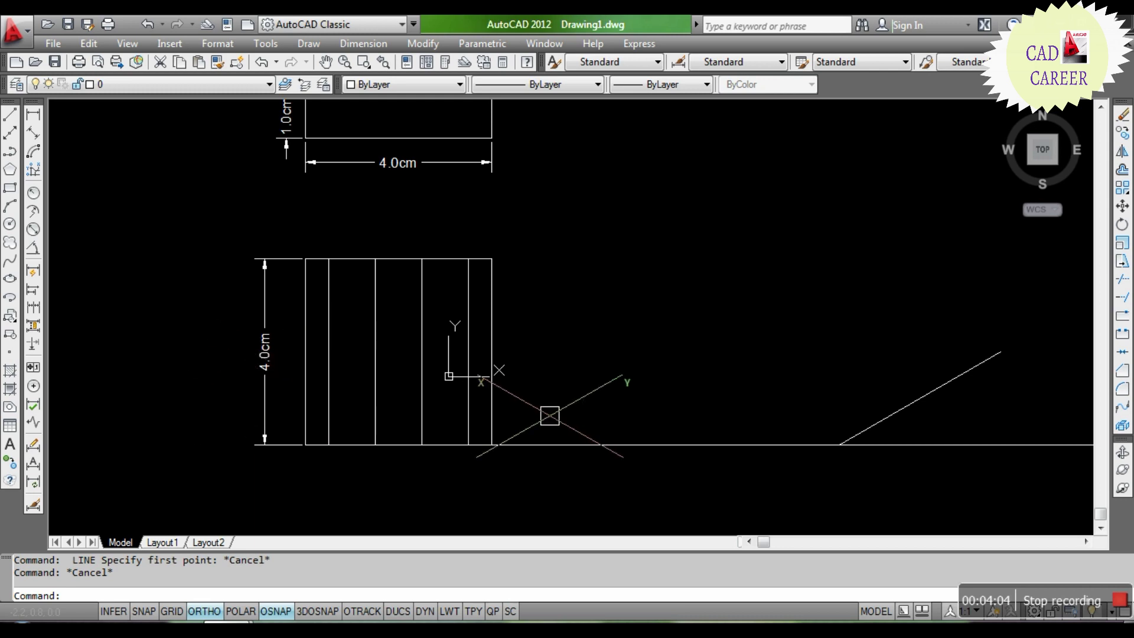
text(l)
key(Return)
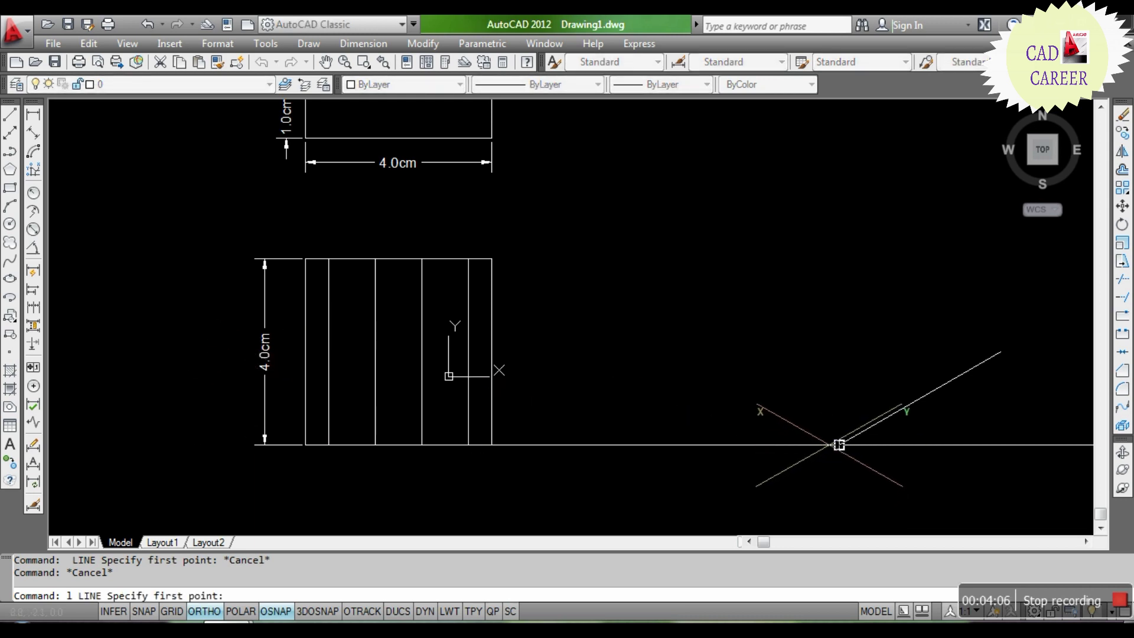
click(838, 444)
key(Return)
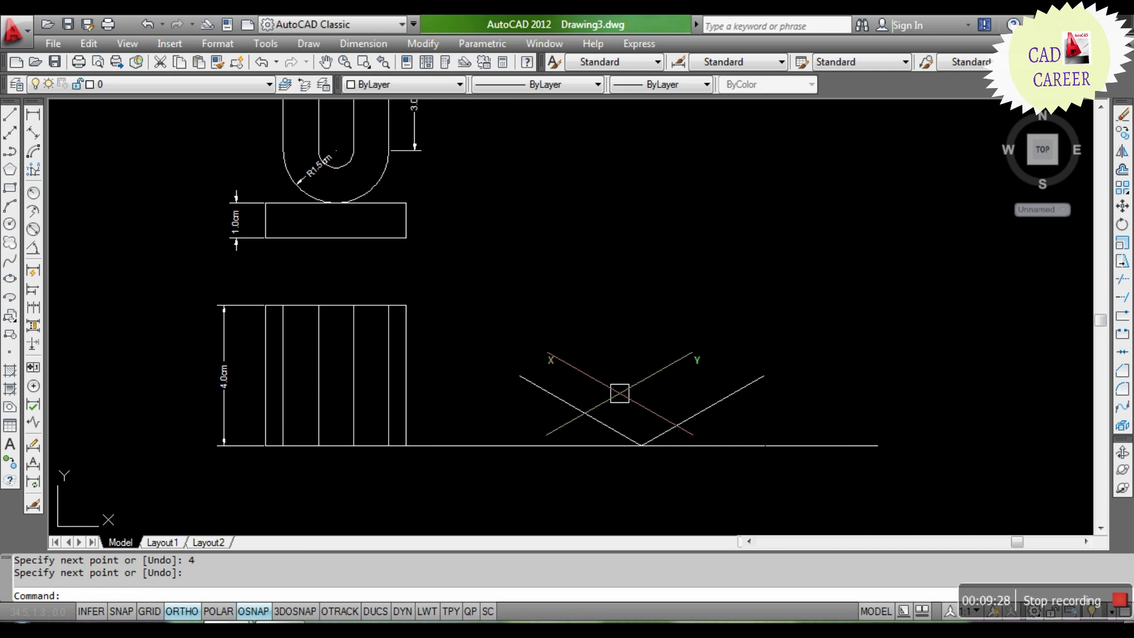
Step: Draw a 1-unit vertical edge, a 4-unit left-plane edge and a vertical edge down to the V
scroll(257, 201, up, 2)
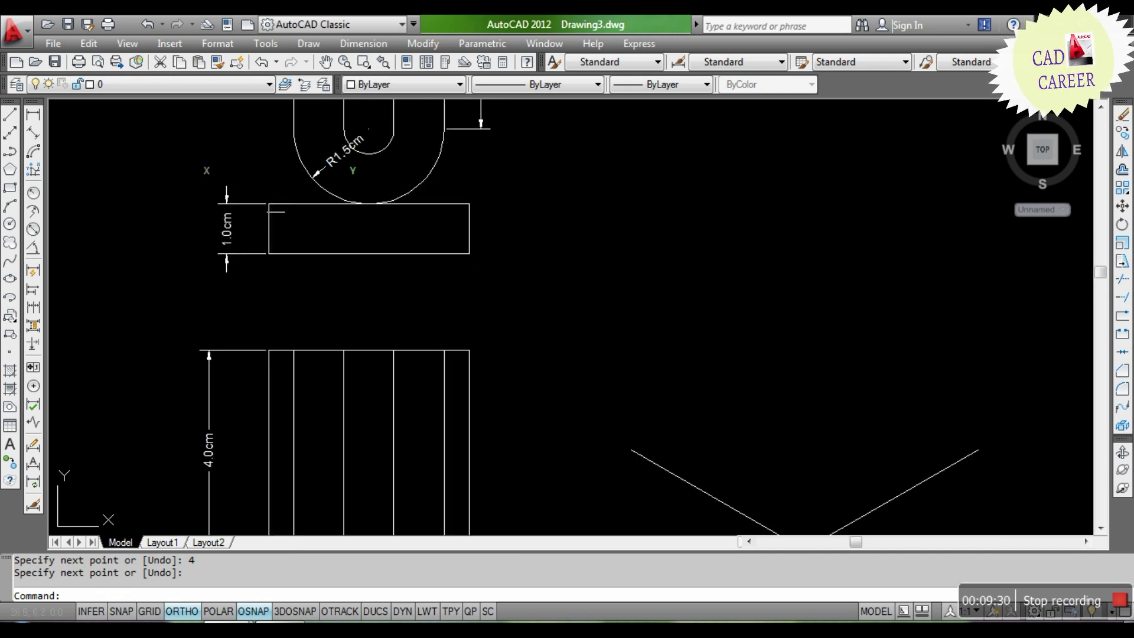
scroll(253, 208, up, 3)
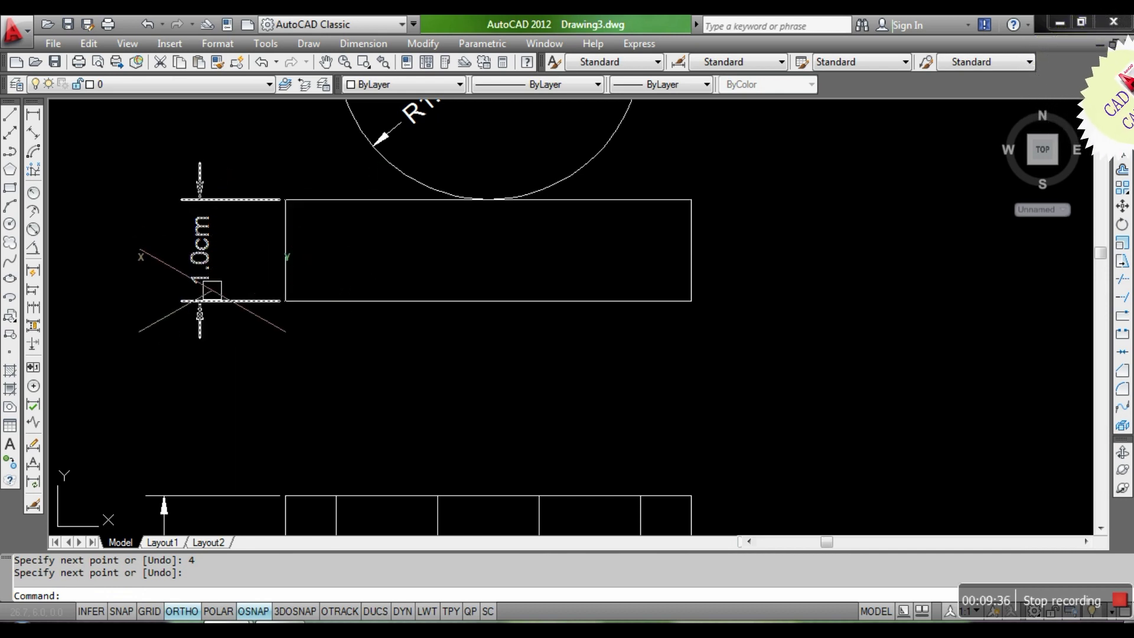
scroll(225, 248, down, 5)
scroll(425, 354, up, 3)
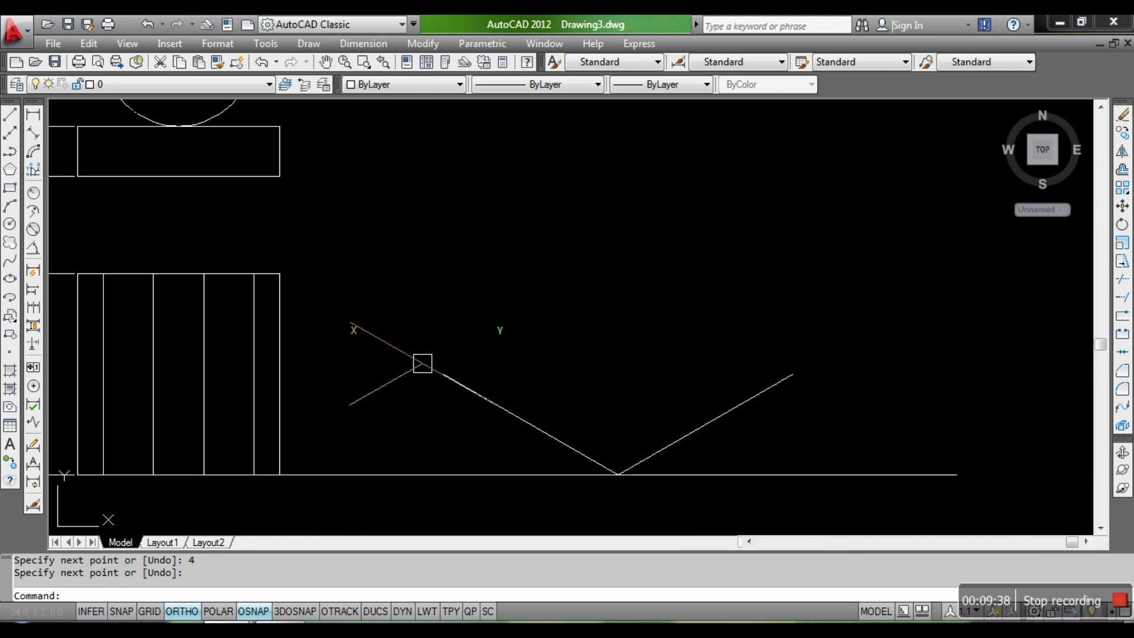
text(l)
key(Return)
click(443, 374)
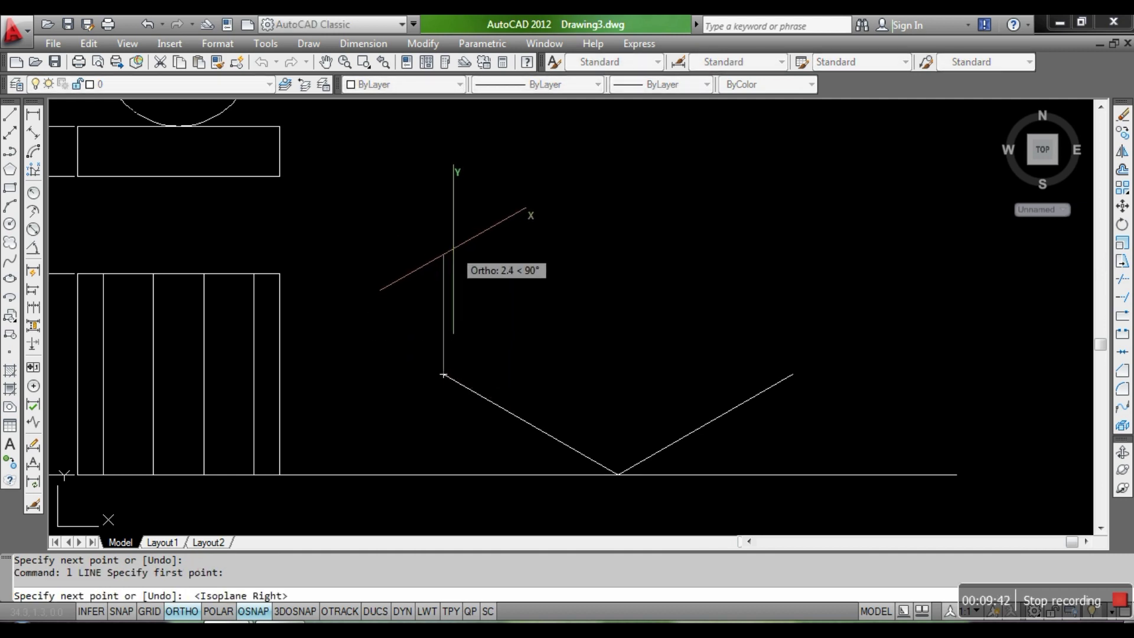
key(Return)
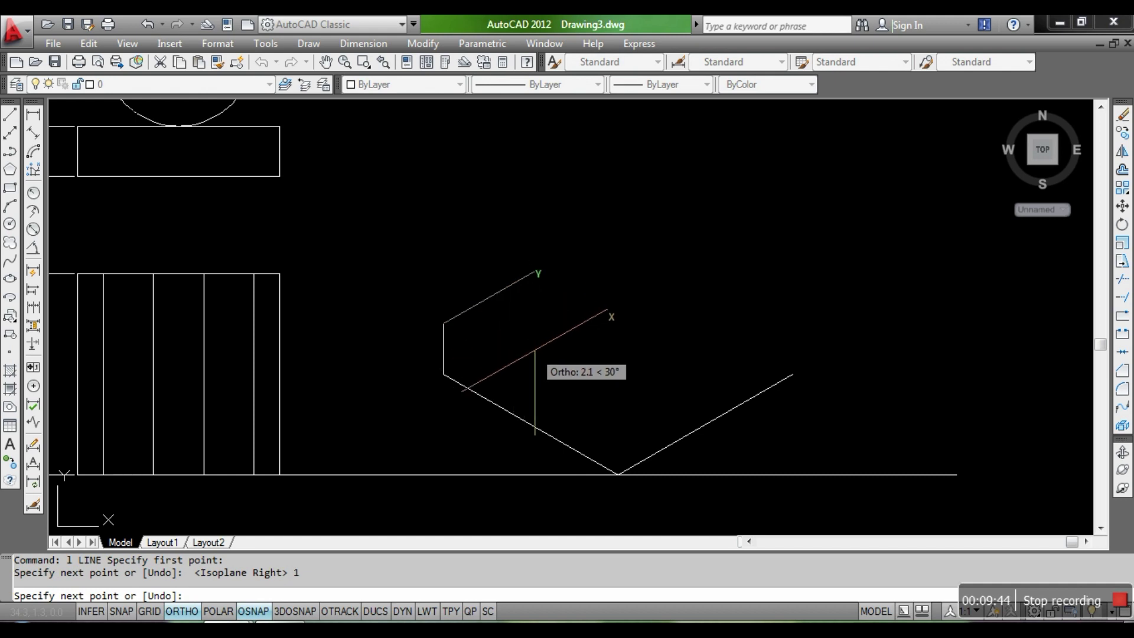
key(F5)
text(4)
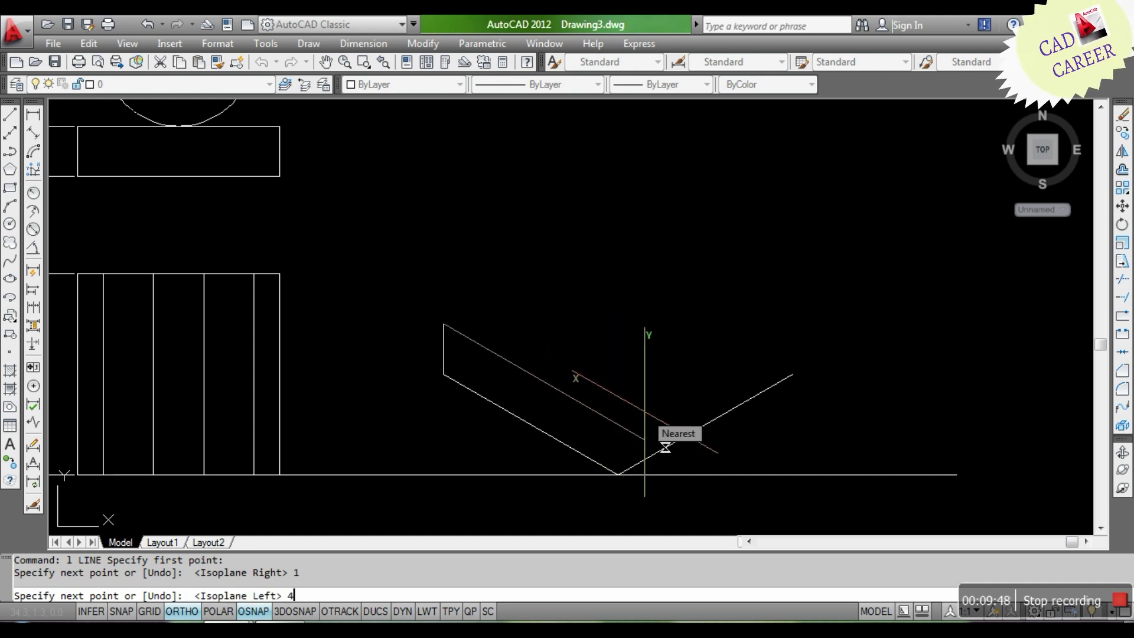
key(Return)
click(617, 474)
key(Return)
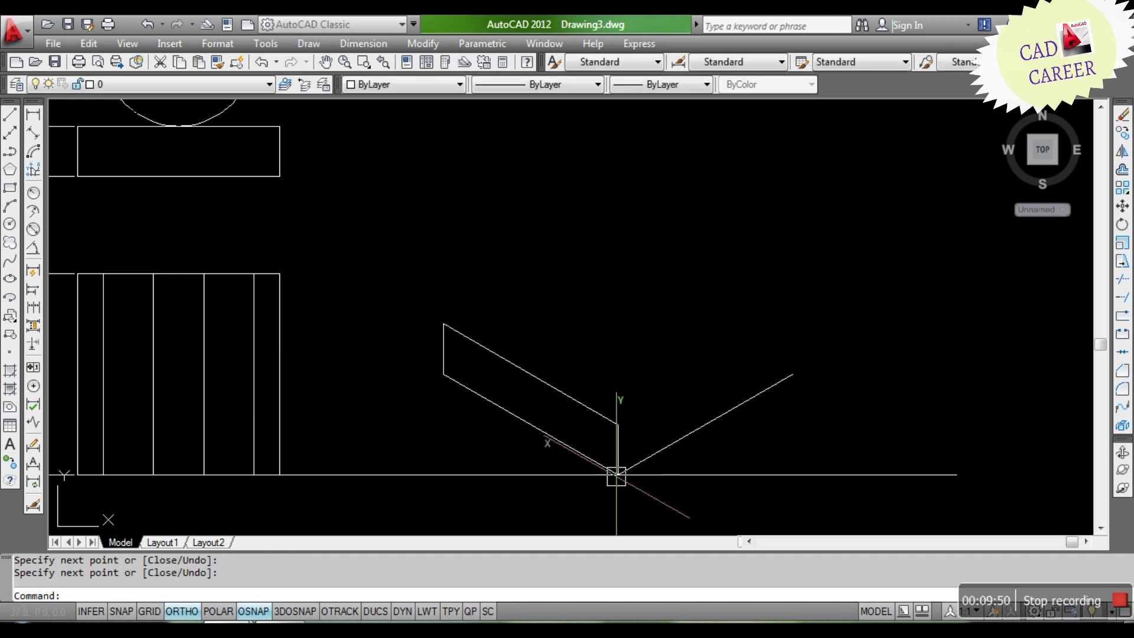
Step: Add a 4-unit 30° edge on the top plane and a vertical closing edge to finish the right face
key(Return)
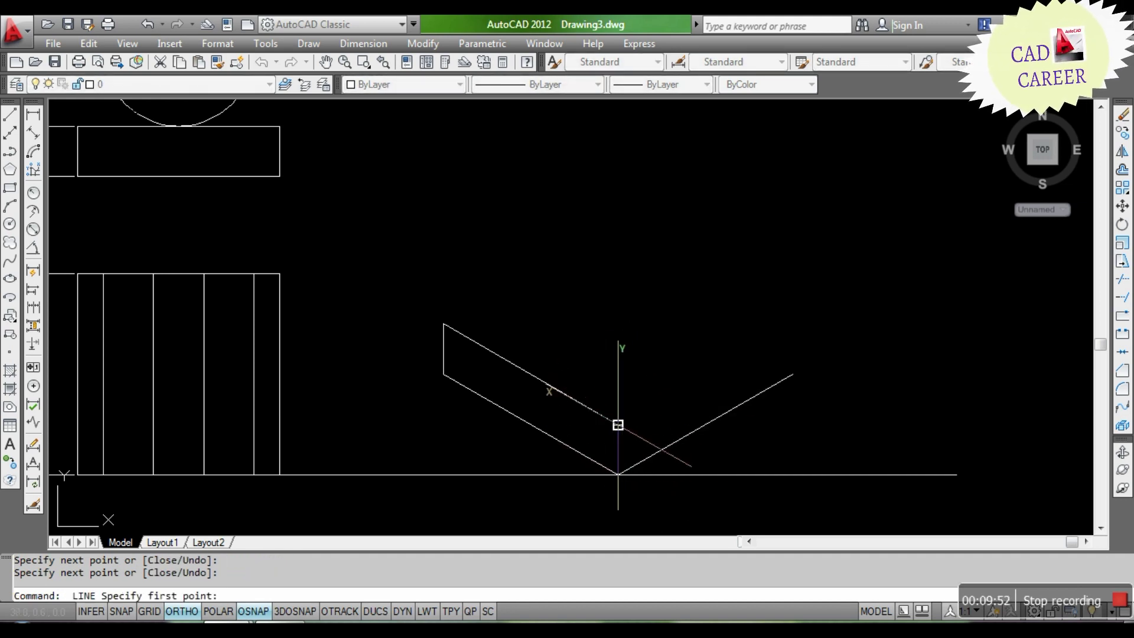
click(618, 425)
key(F5)
text(4)
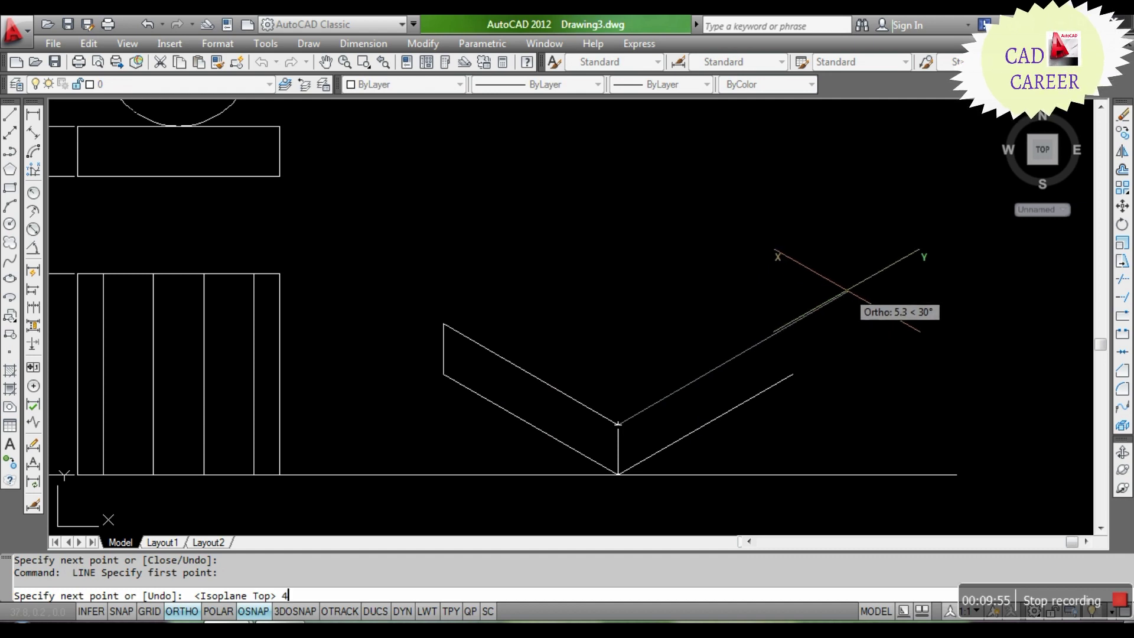
key(Return)
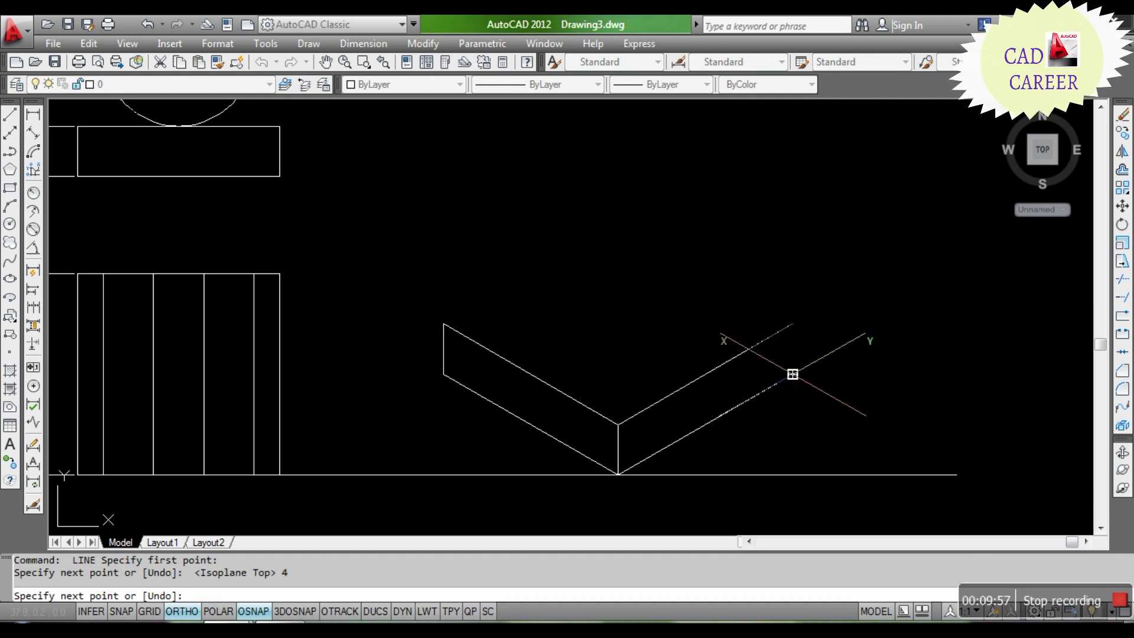
click(792, 323)
key(Return)
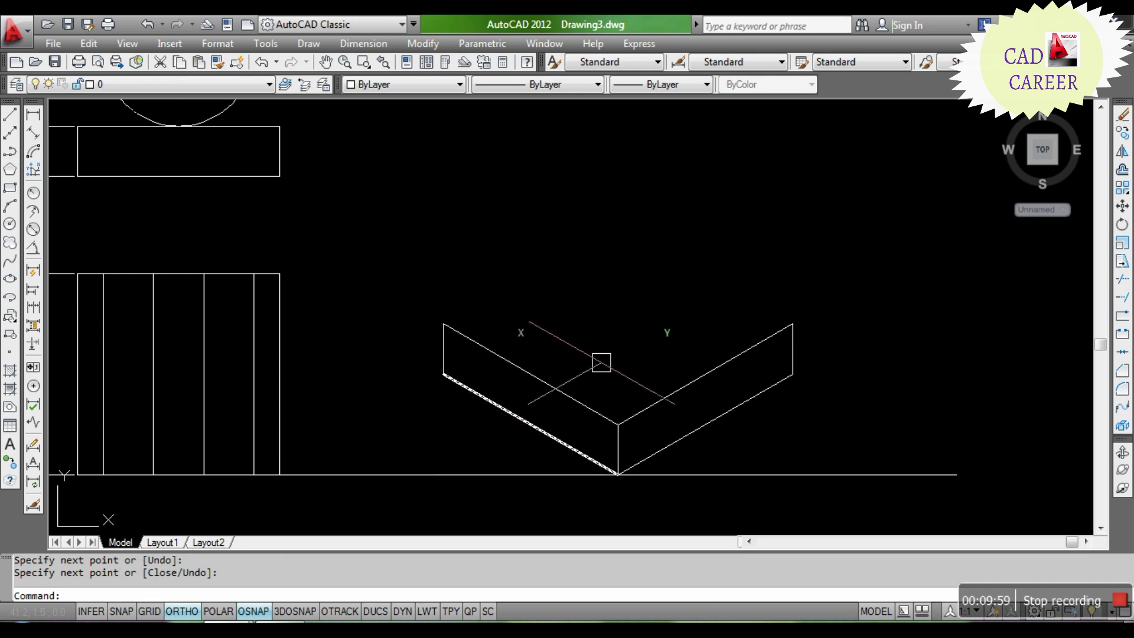
scroll(695, 378, down, 2)
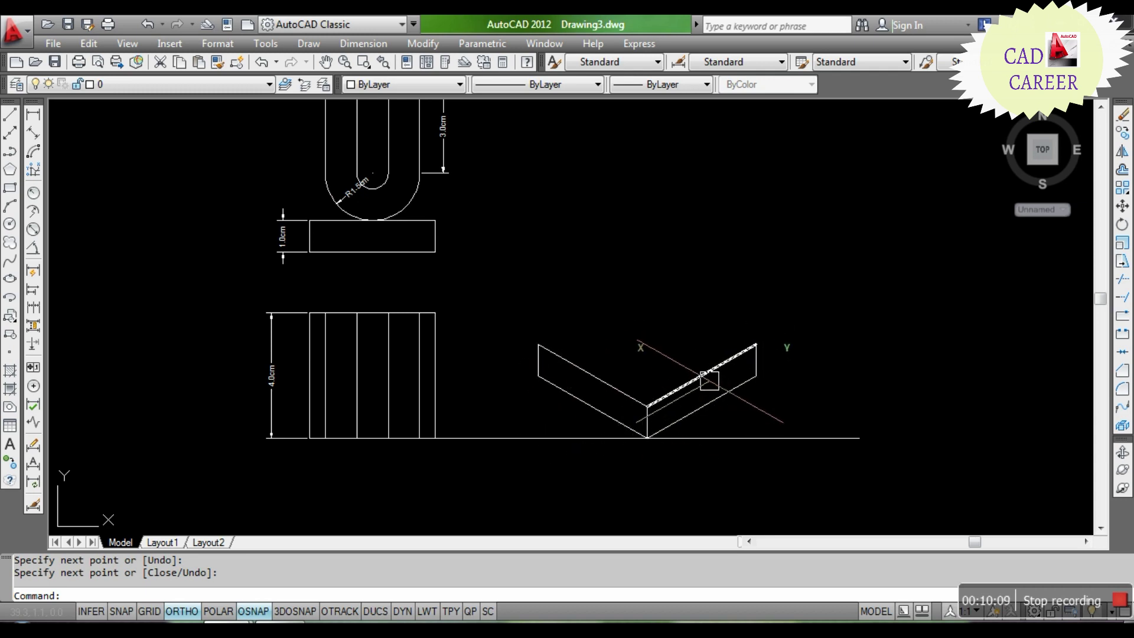
scroll(703, 396, down, 3)
scroll(573, 324, up, 4)
scroll(575, 326, up, 3)
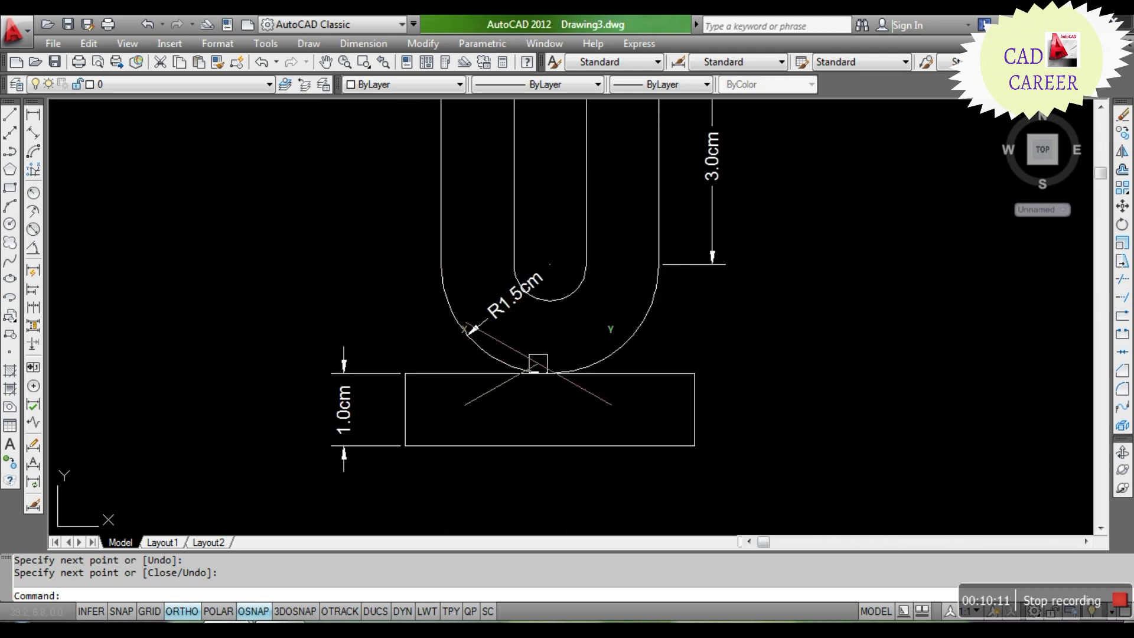
click(502, 357)
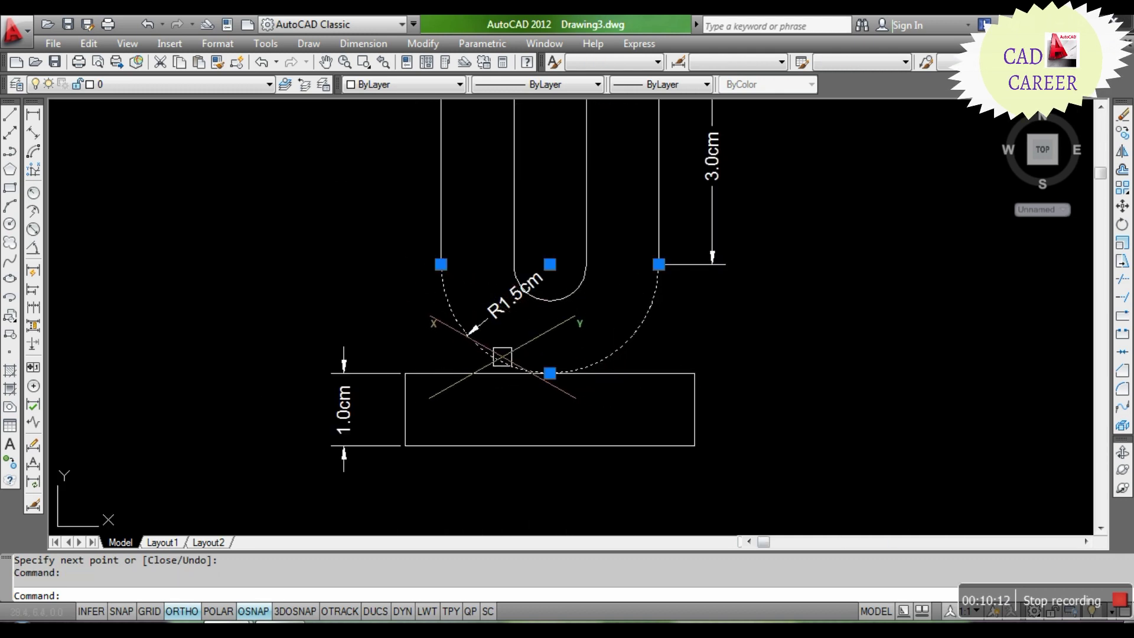
click(561, 306)
key(Escape)
click(502, 348)
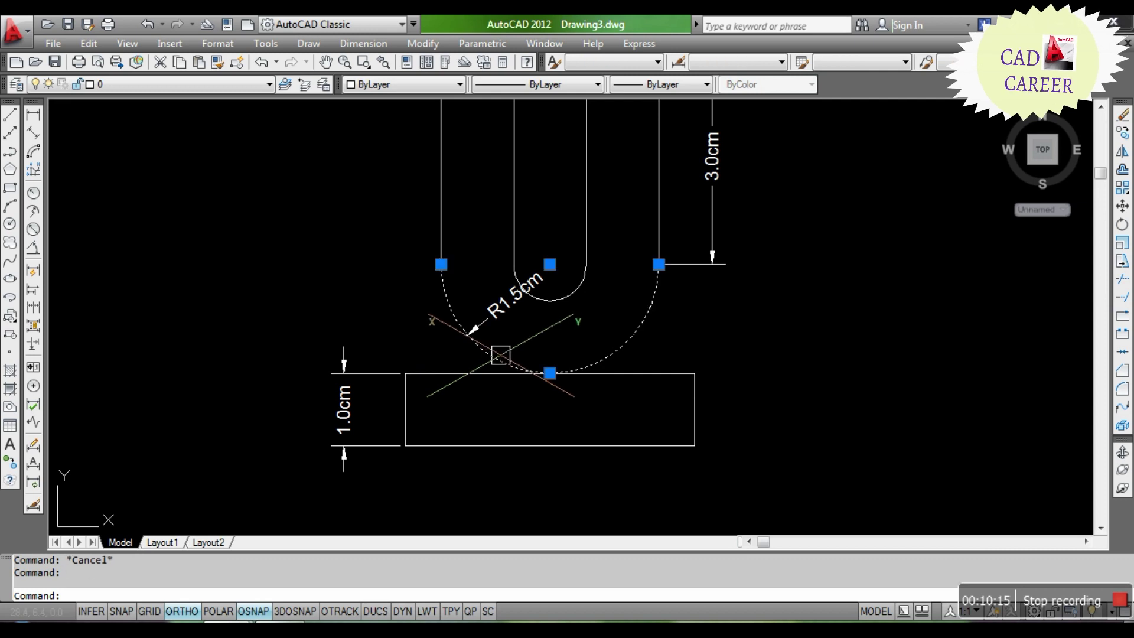
key(Escape)
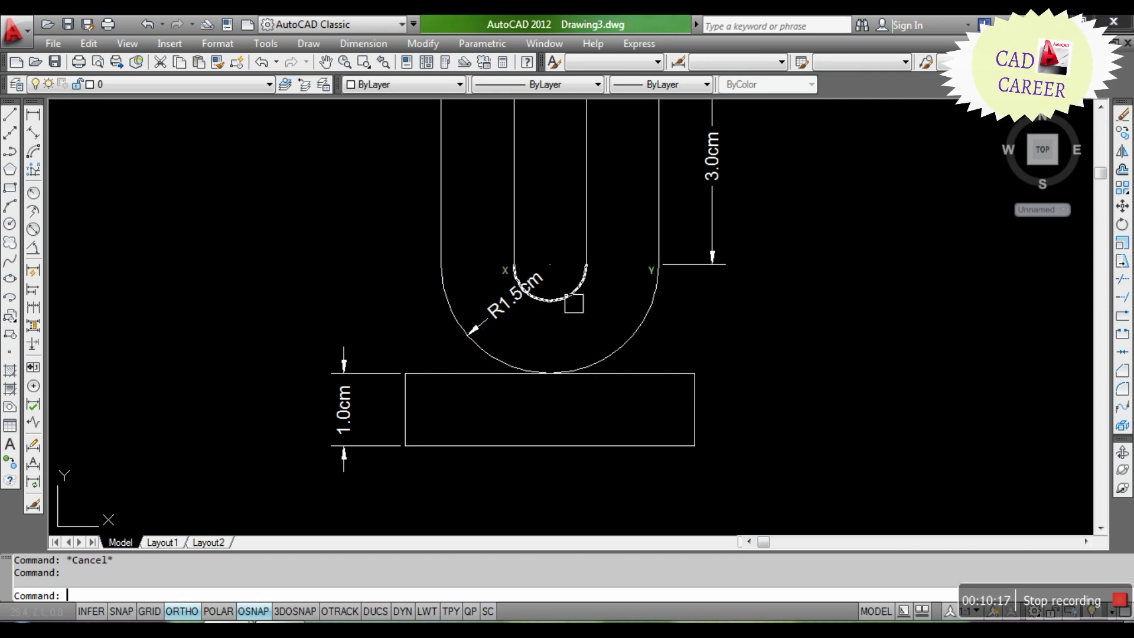
click(573, 289)
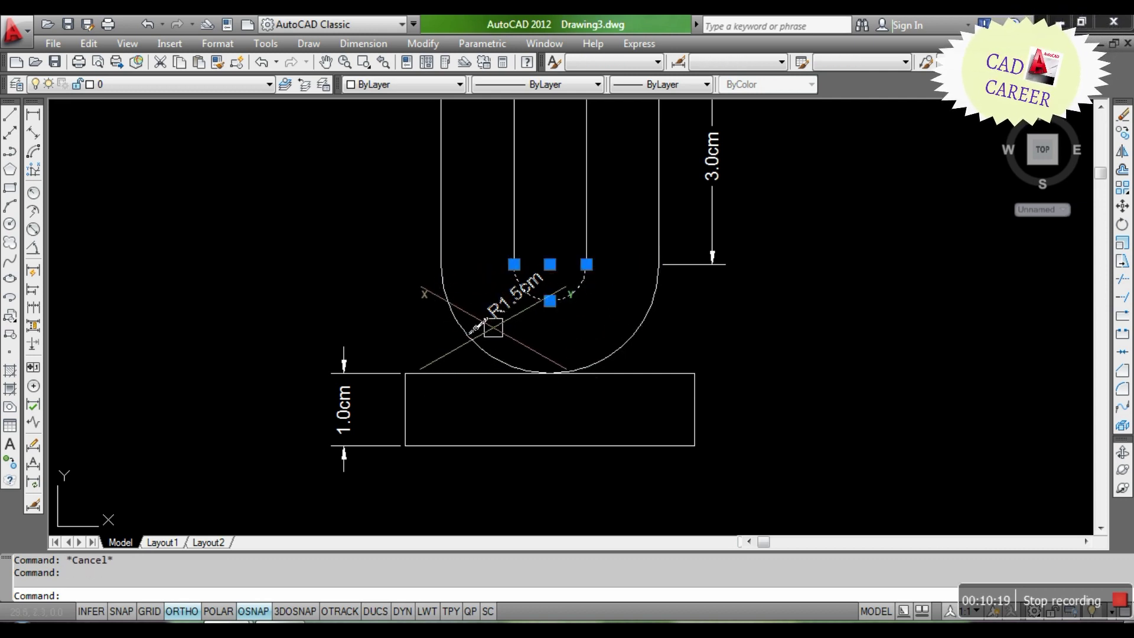
scroll(406, 306, down, 5)
key(Escape)
scroll(660, 398, up, 3)
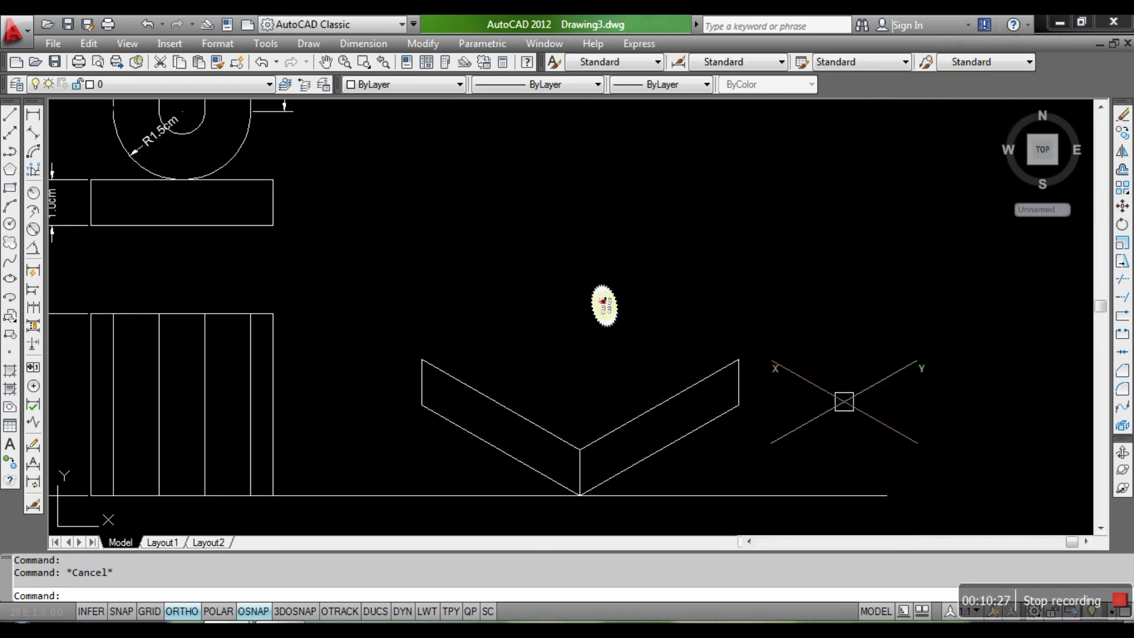
Step: Draw an isocircle of radius 1.5 centred on the block's right face
text(el)
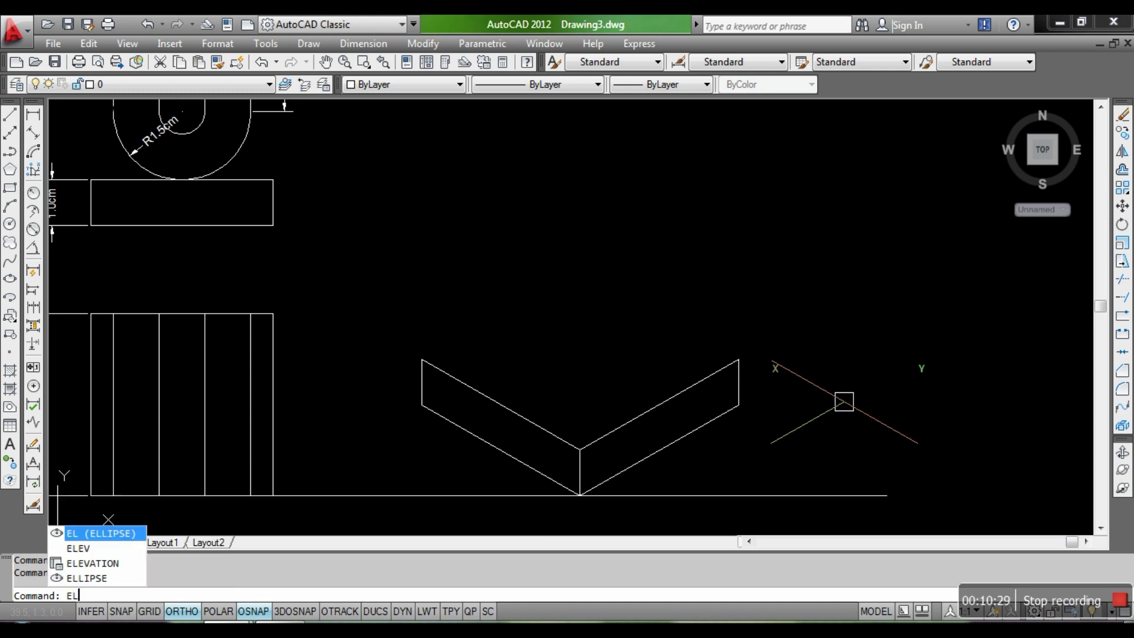
key(Return)
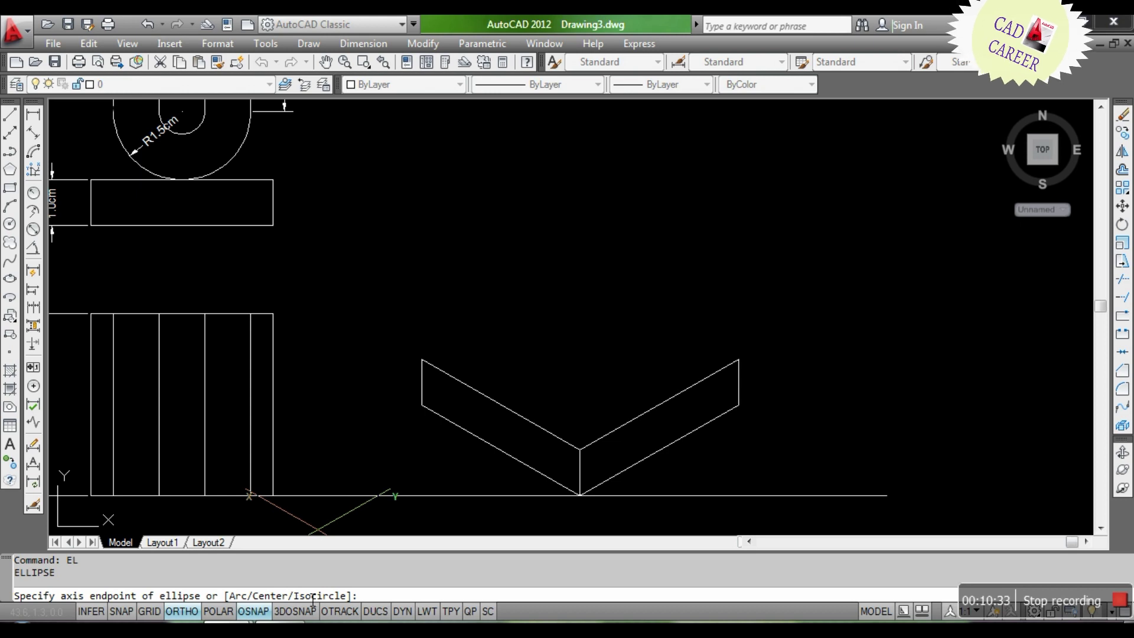
text(i)
key(Return)
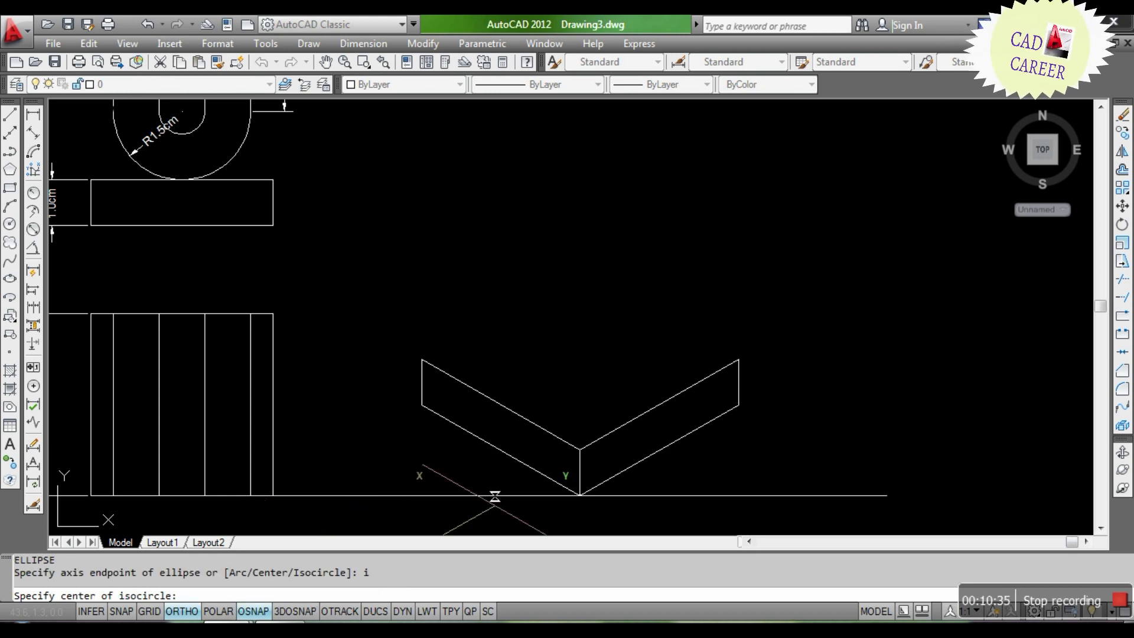
click(659, 405)
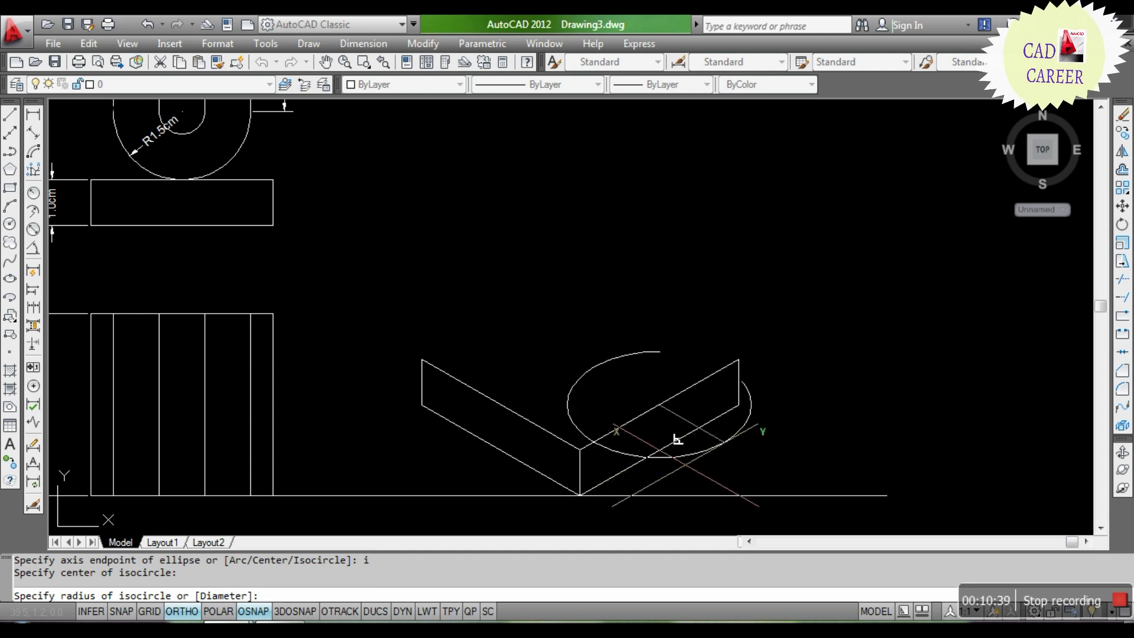
key(F5)
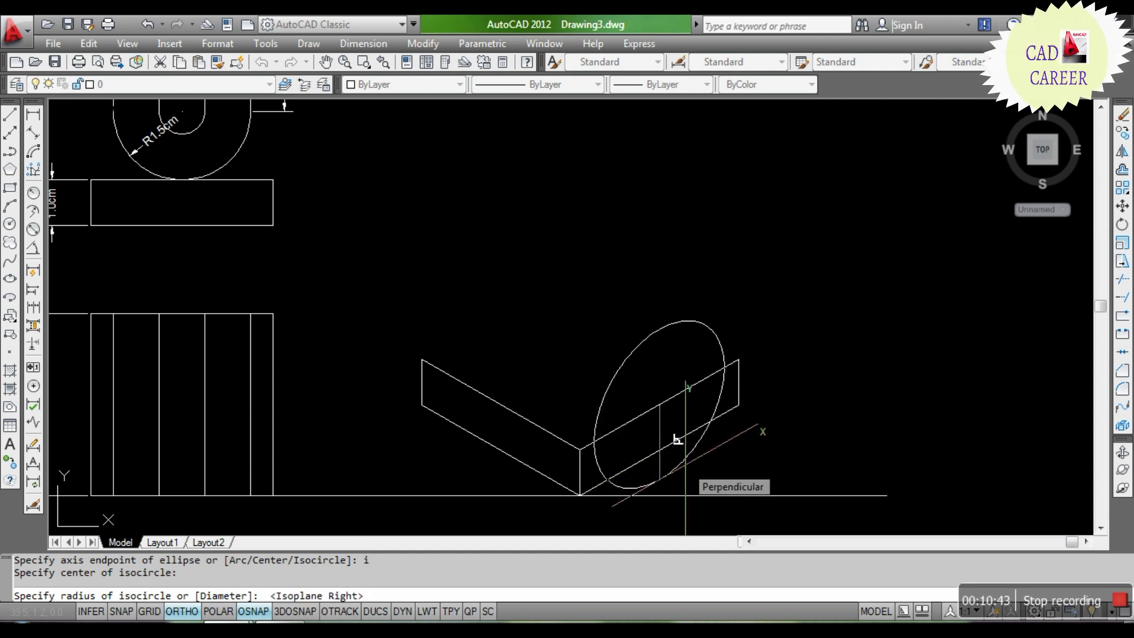
key(F5)
key(F5)
text(1.5)
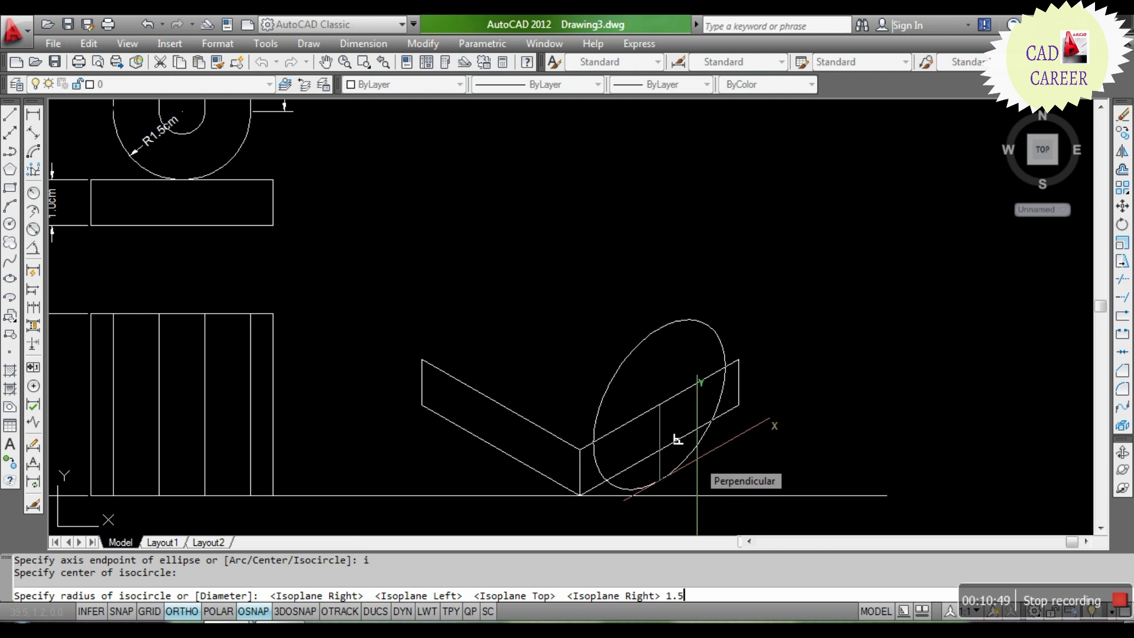
key(Return)
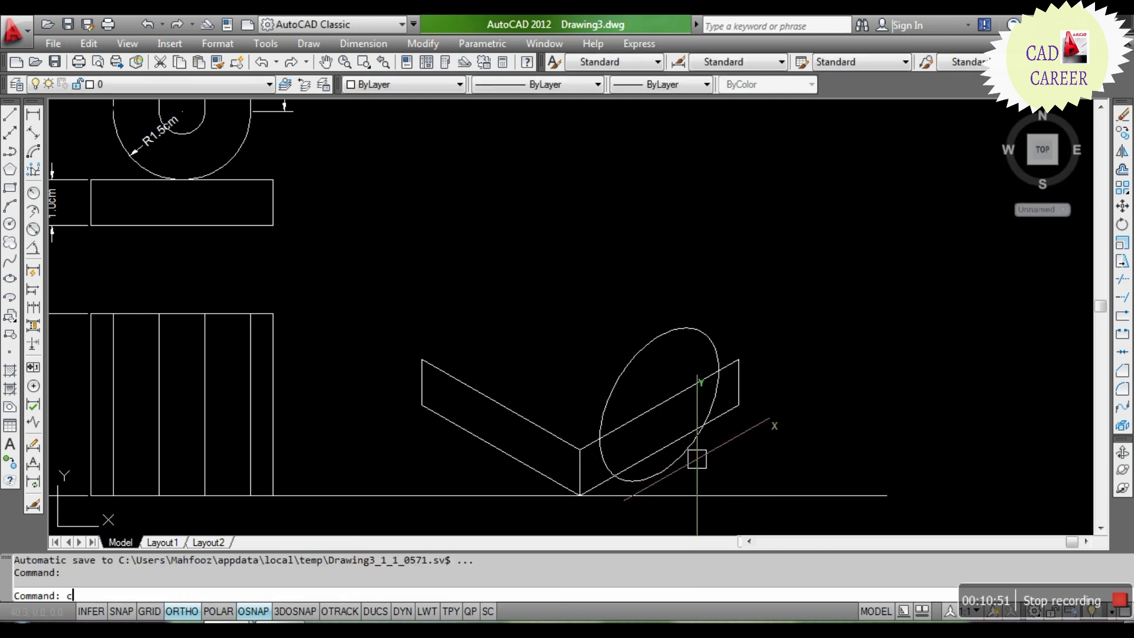
Step: Draw a concentric 0.5-radius isocircle at the same centre
key(Return)
key(Escape)
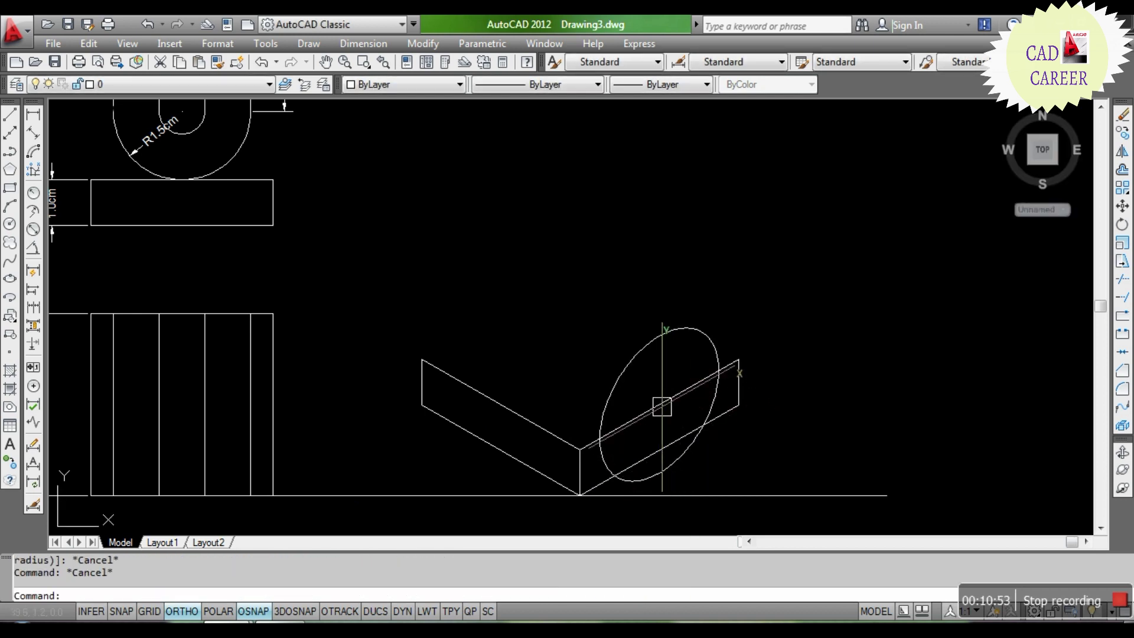
text(el)
key(Return)
text(i)
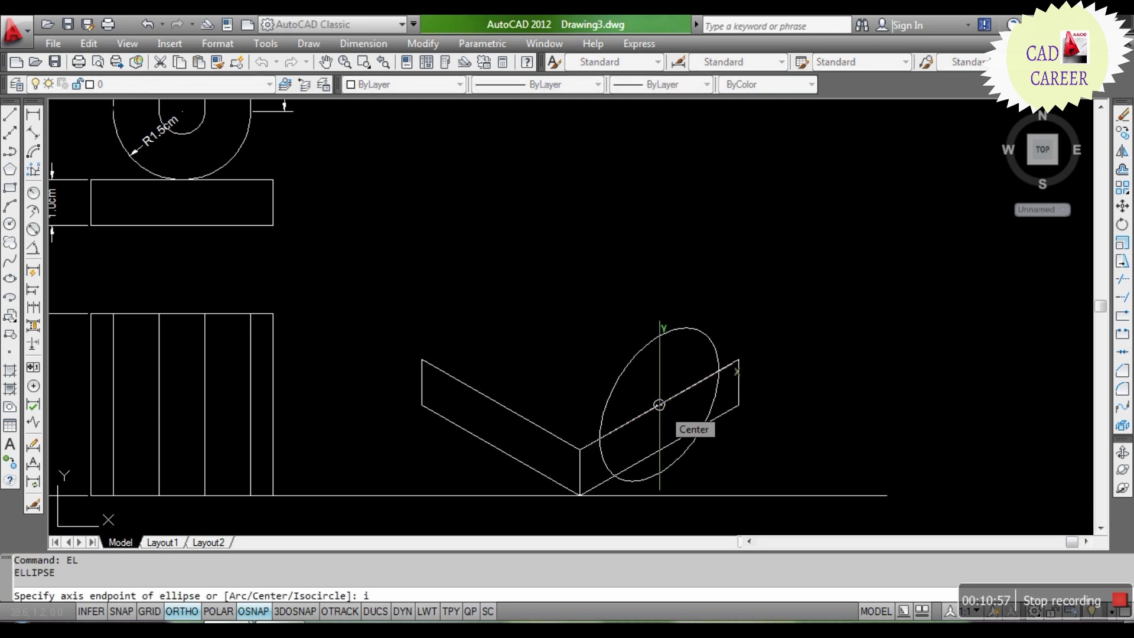
key(Return)
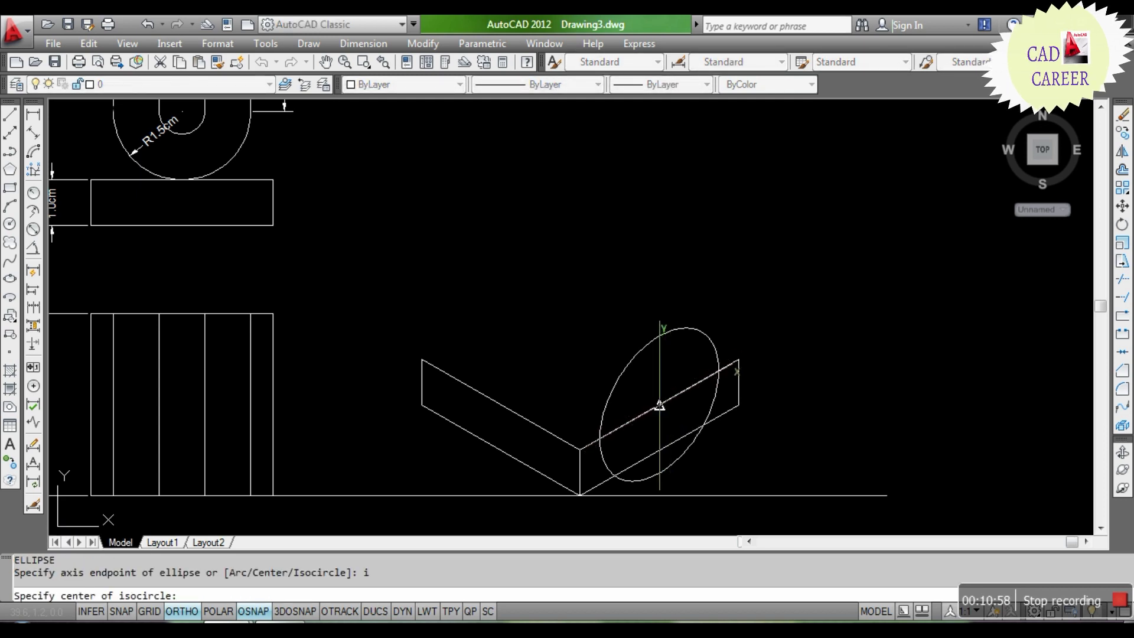
click(659, 405)
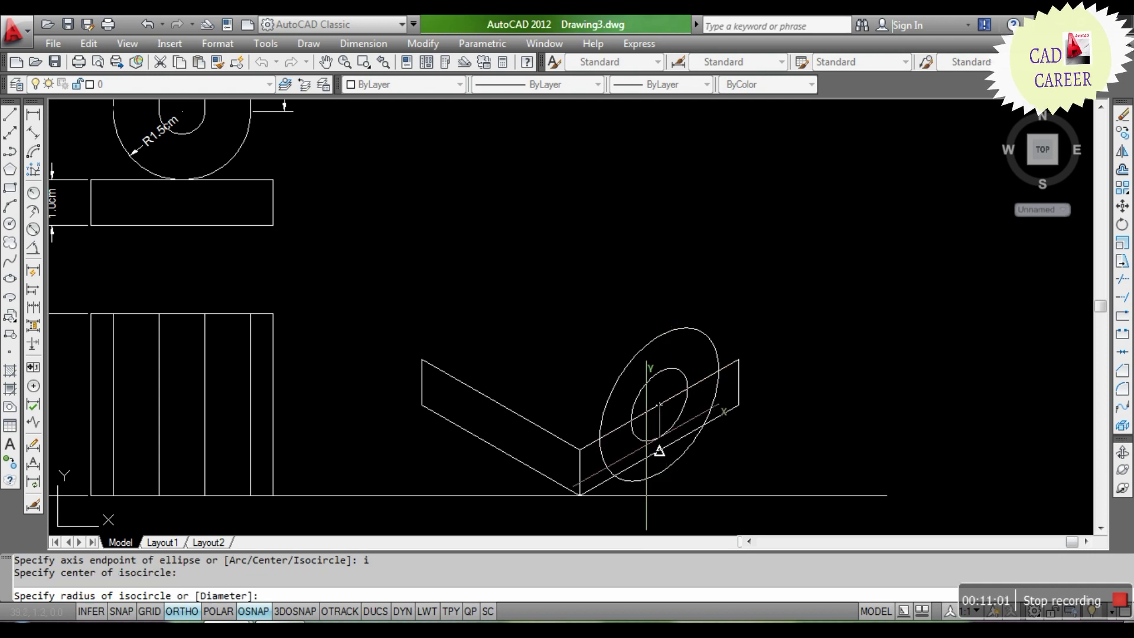
text(.5)
key(Return)
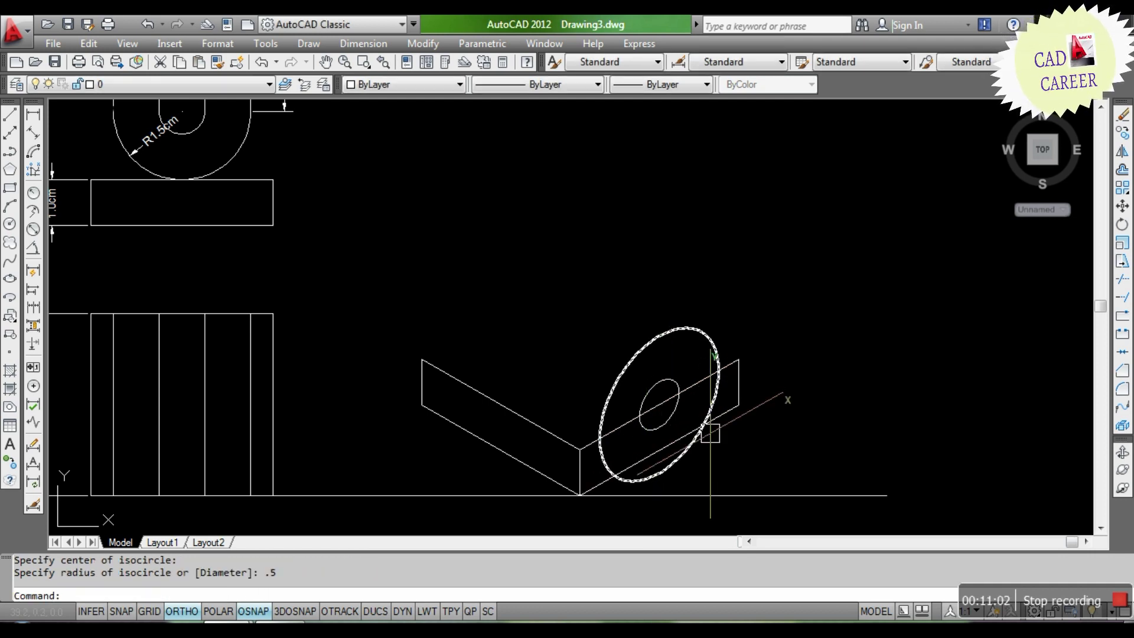
Step: Trim both isocircles to half-arcs using the face edge as the cutting boundary
text(tr)
key(Return)
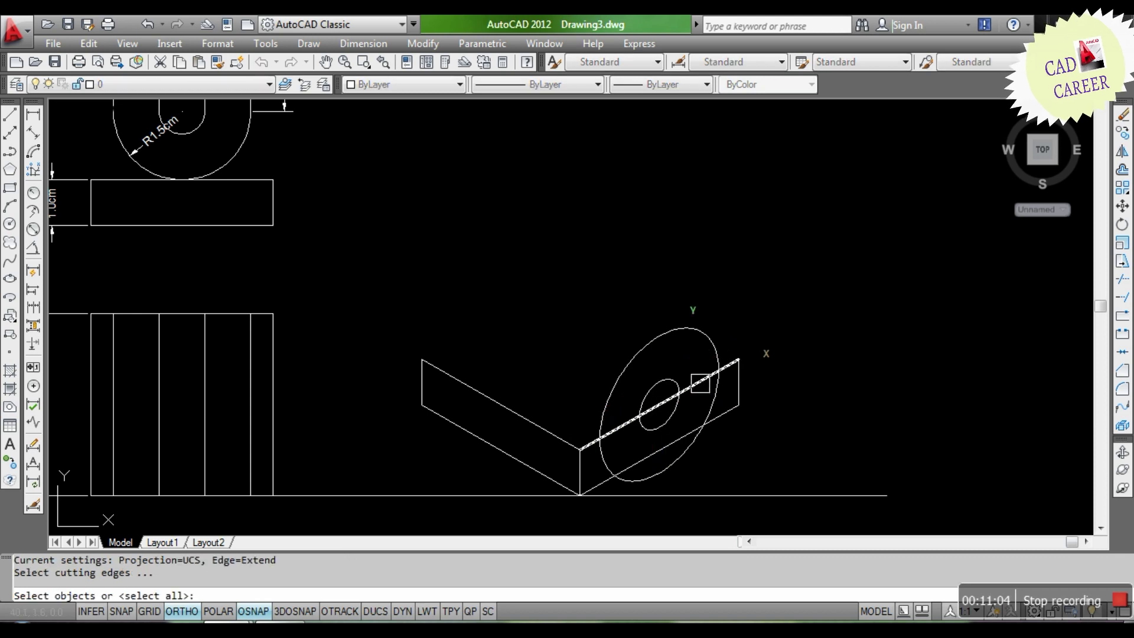
click(699, 382)
key(Return)
click(663, 378)
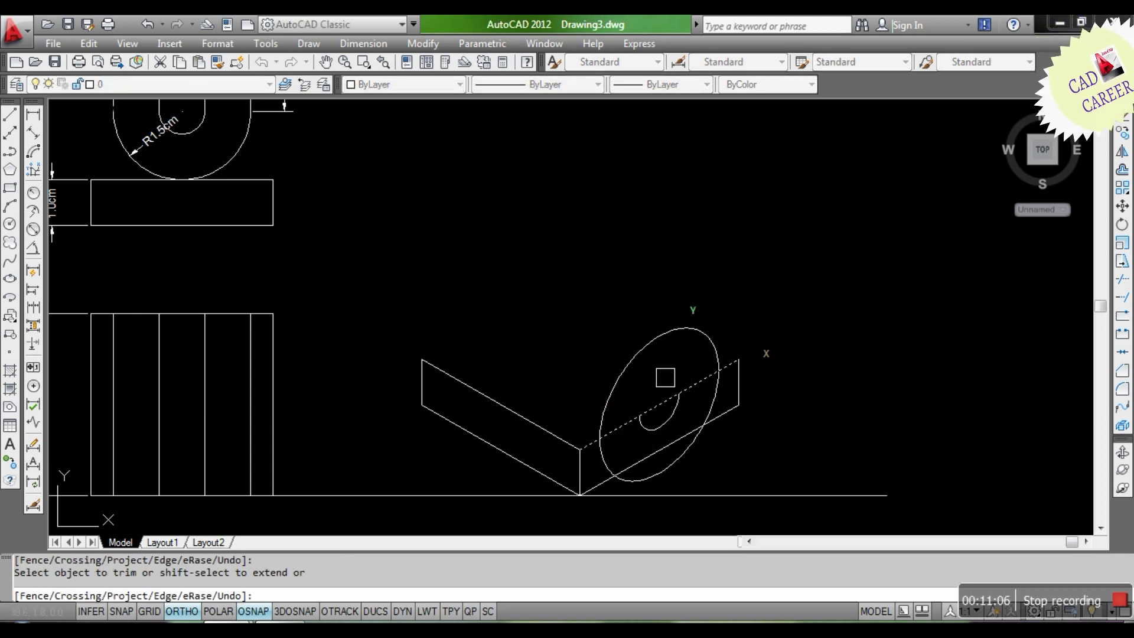
click(648, 341)
key(Return)
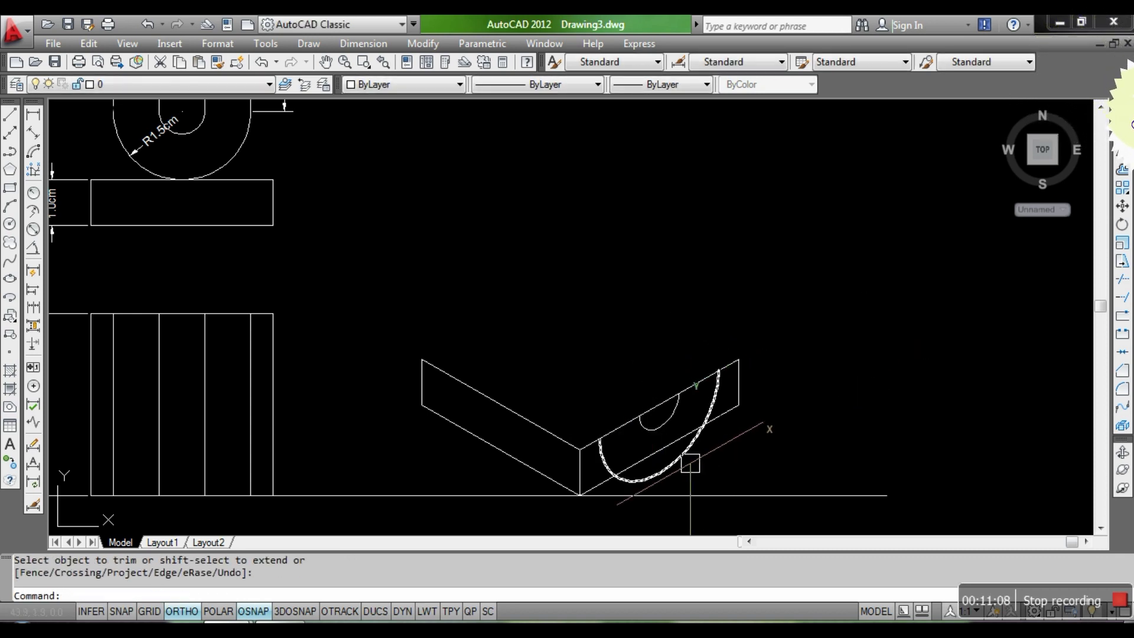
Step: Move the large and small arcs 1.5 units upward
click(687, 462)
click(666, 424)
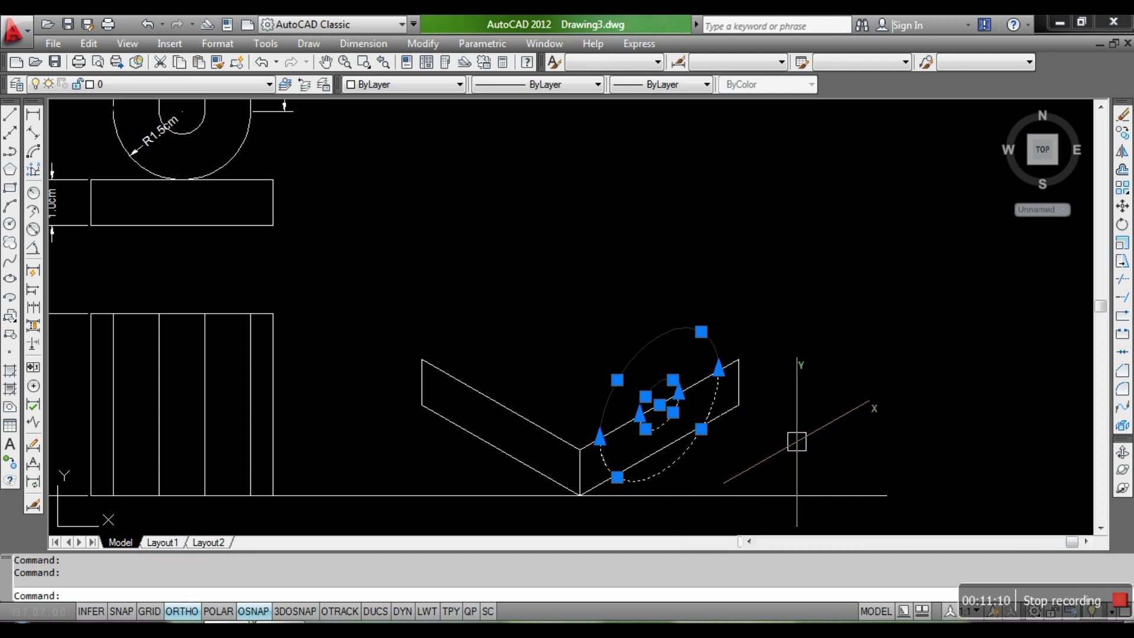
text(m)
key(Return)
click(824, 443)
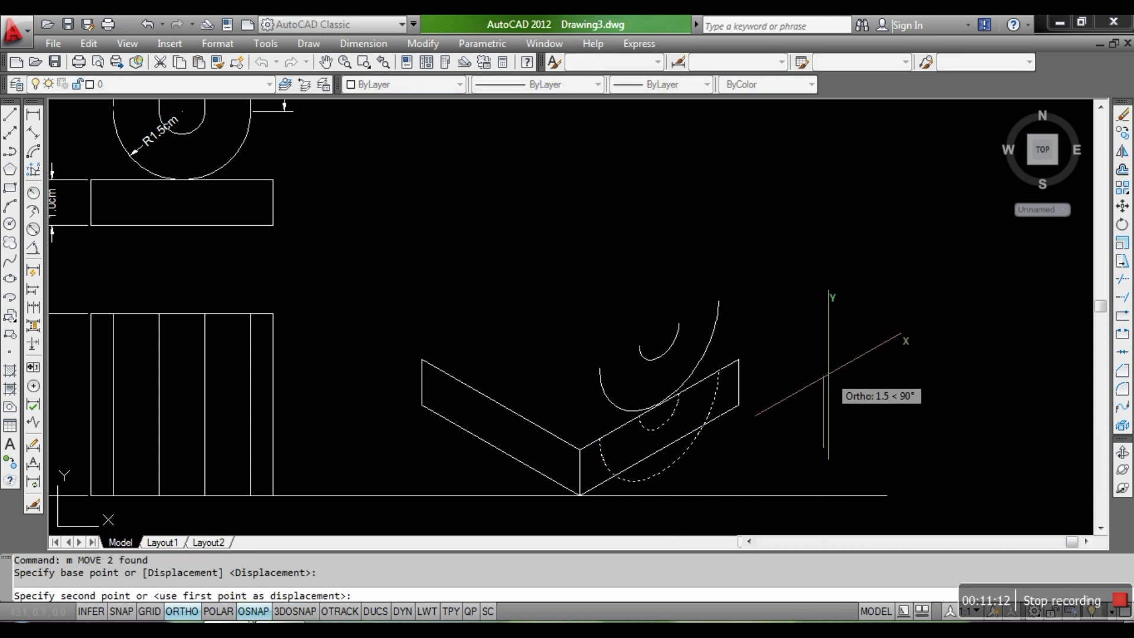
key(Return)
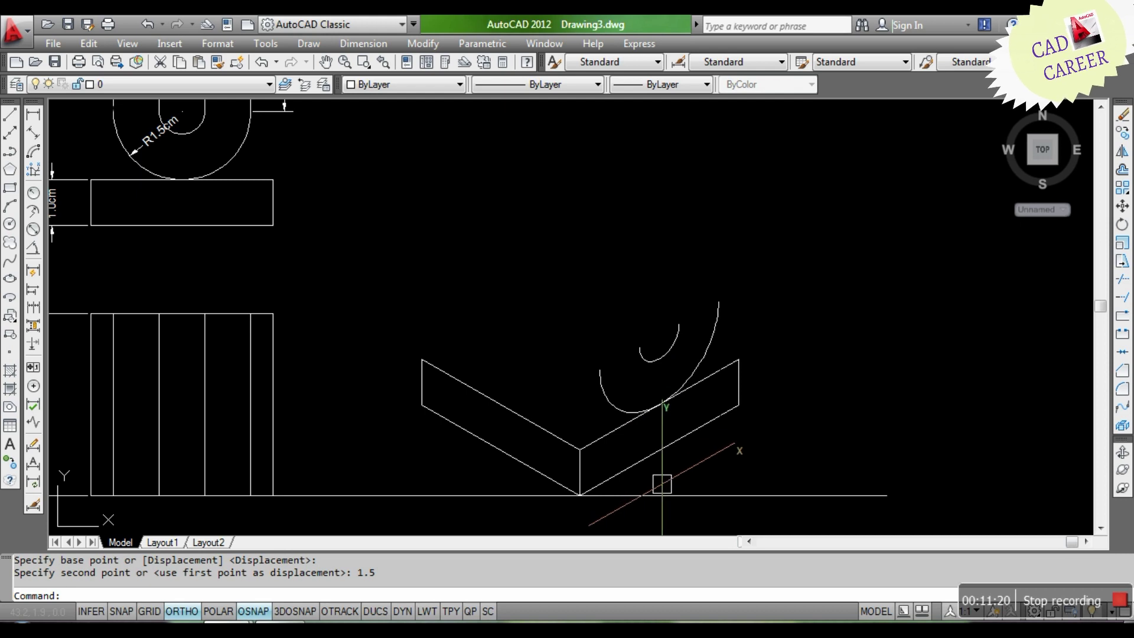
Step: Zoom in and out to inspect the isometric arcs and the surrounding views
scroll(653, 392, up, 5)
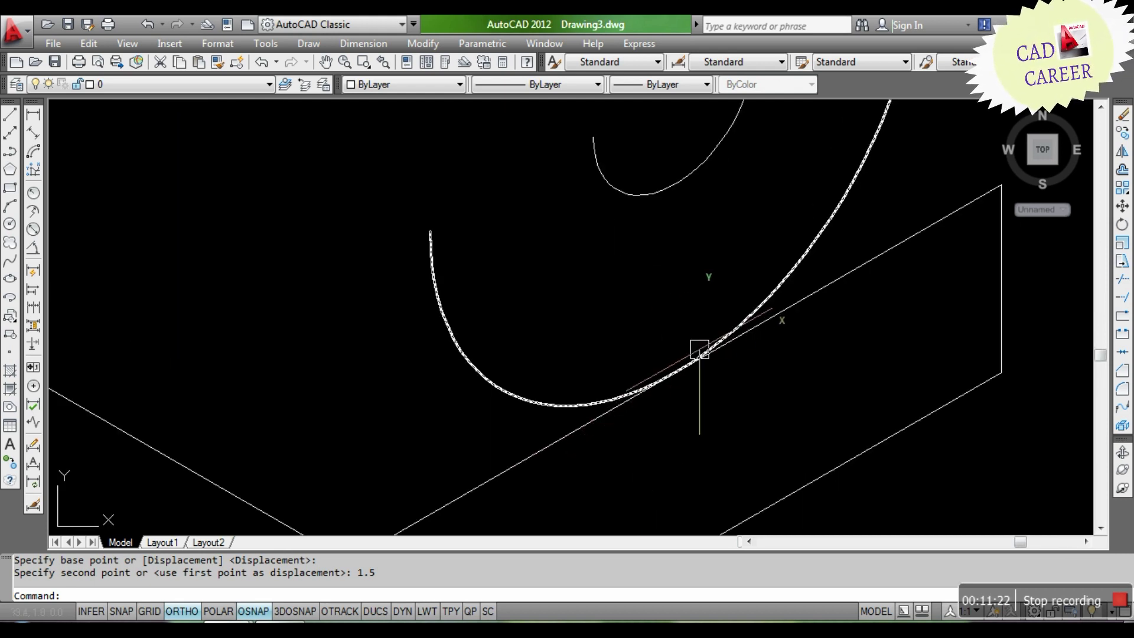
scroll(685, 354, down, 3)
scroll(694, 338, down, 2)
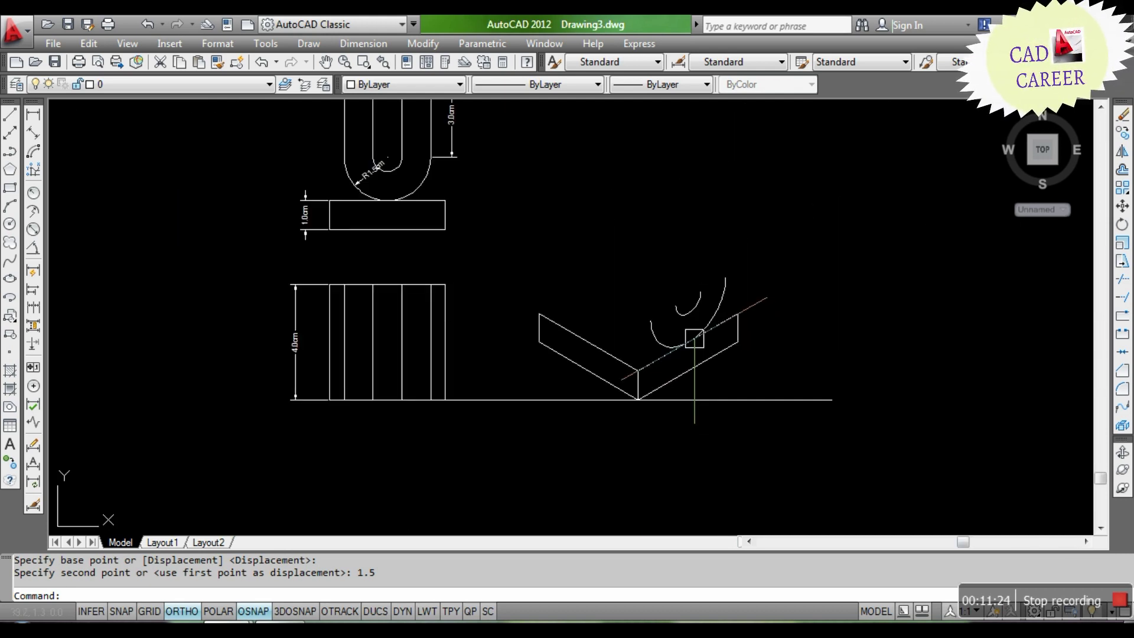
scroll(679, 361, down, 2)
scroll(688, 348, up, 4)
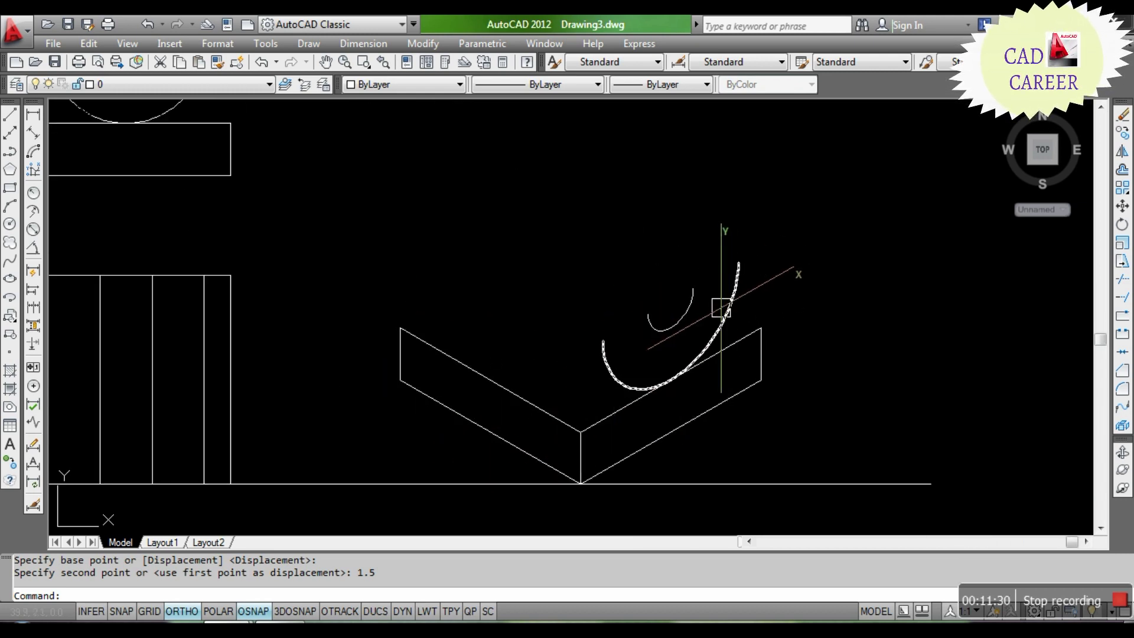
scroll(721, 307, down, 2)
scroll(689, 329, down, 2)
scroll(484, 184, up, 2)
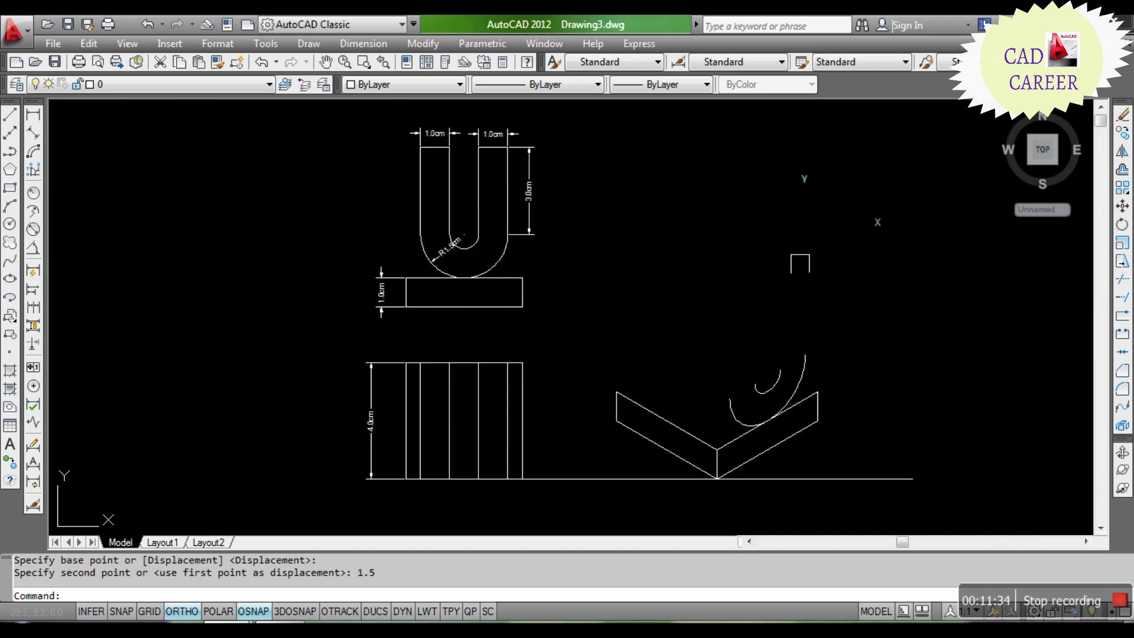
scroll(544, 173, up, 4)
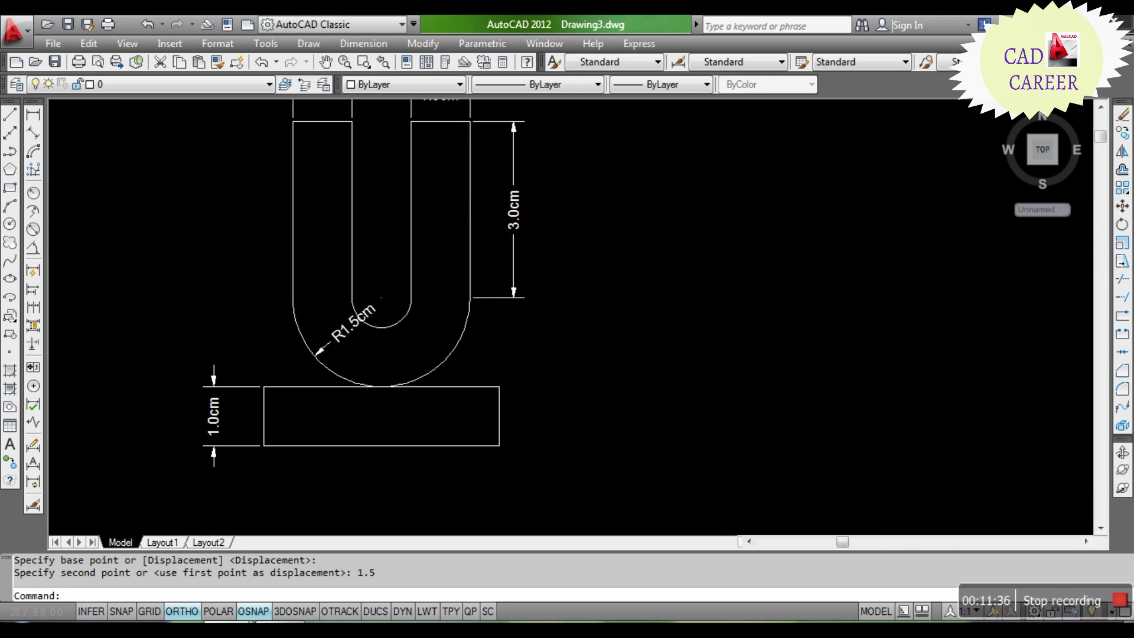
scroll(544, 173, up, 1)
scroll(492, 294, down, 3)
scroll(493, 248, down, 2)
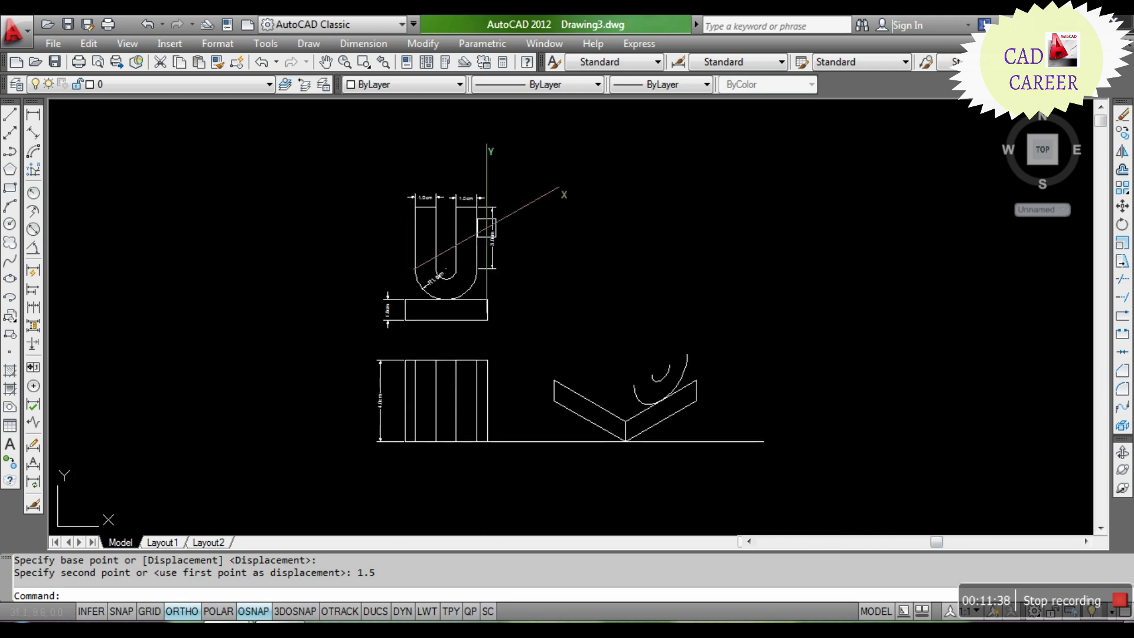
scroll(719, 384, up, 2)
Step: Draw 3-unit vertical arm lines up from each arc end of the isometric U
key(Return)
click(653, 324)
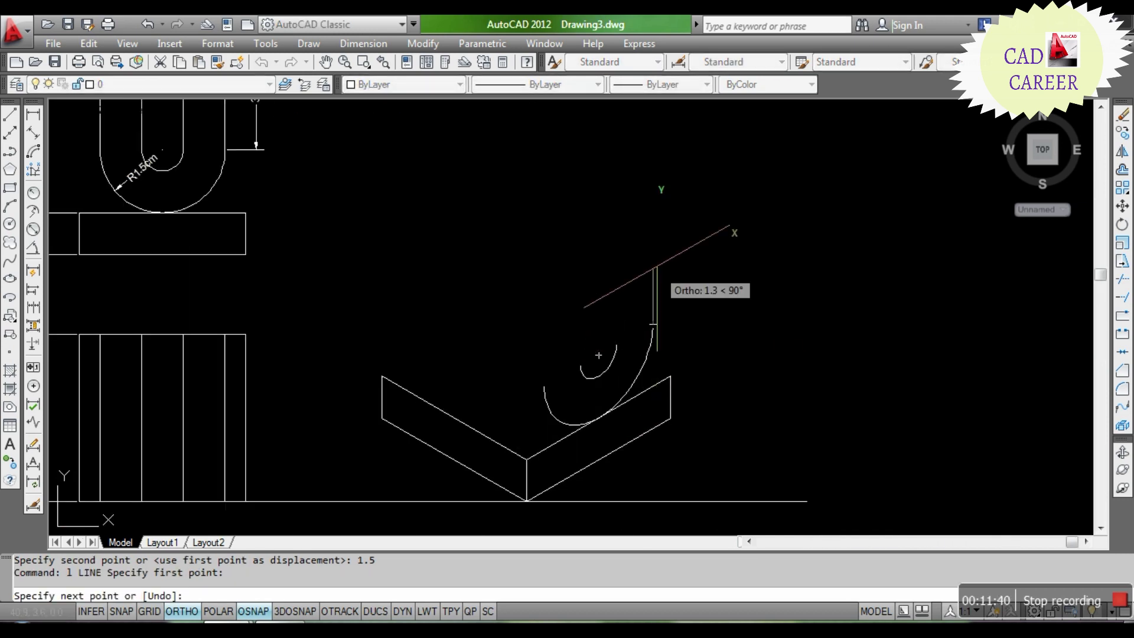
text(3)
key(Return)
key(Return)
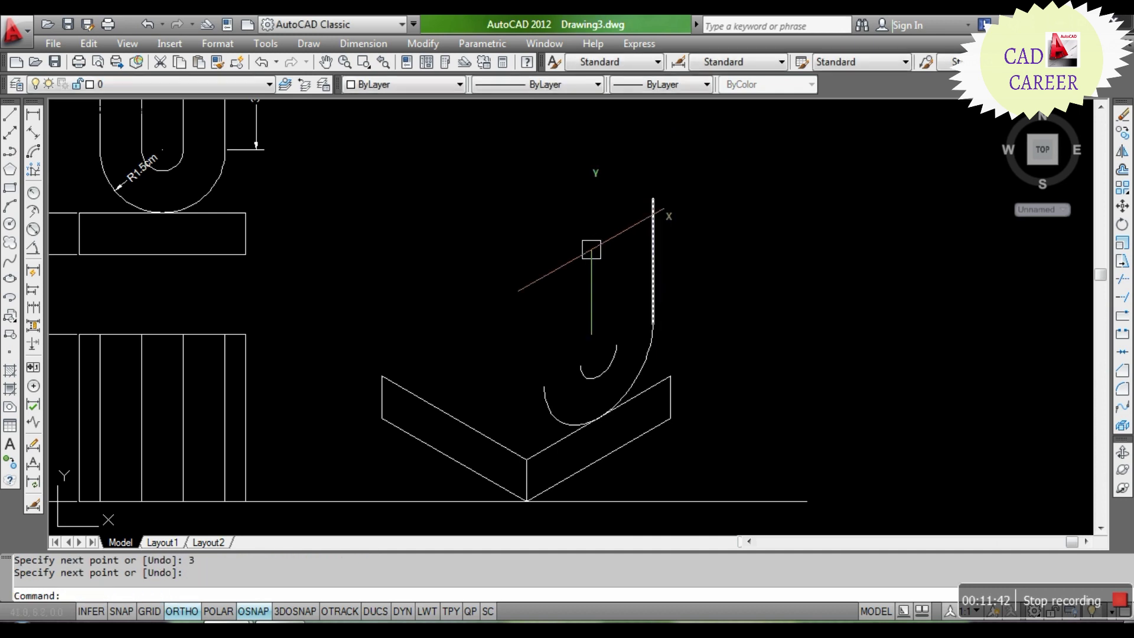
key(Return)
click(616, 345)
text(3)
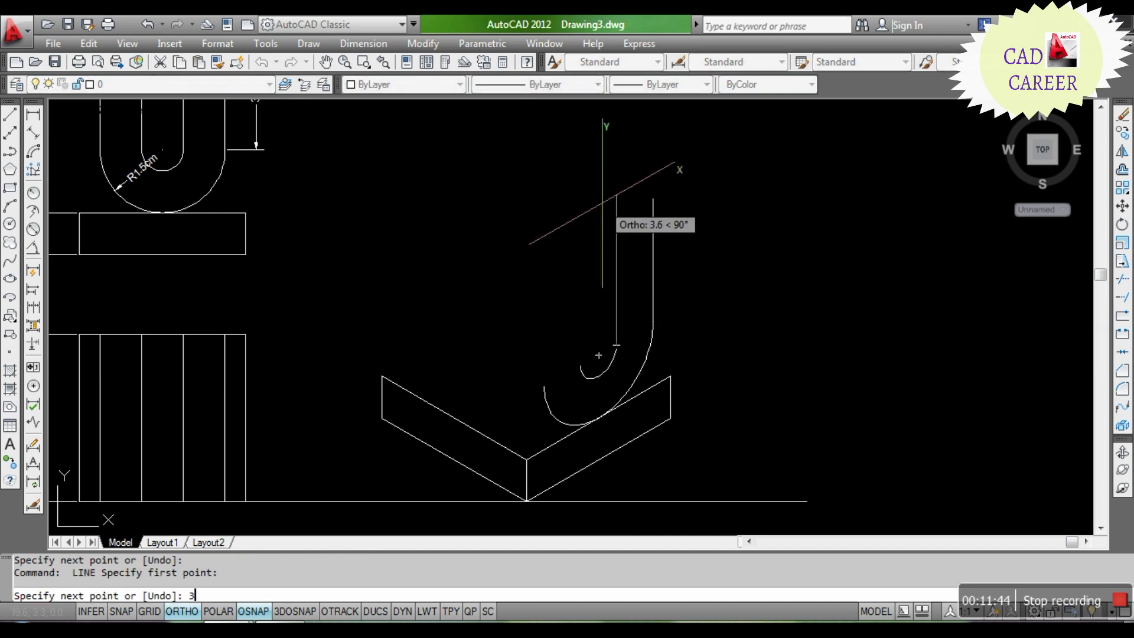
key(Return)
key(Return)
key(Return)
click(581, 365)
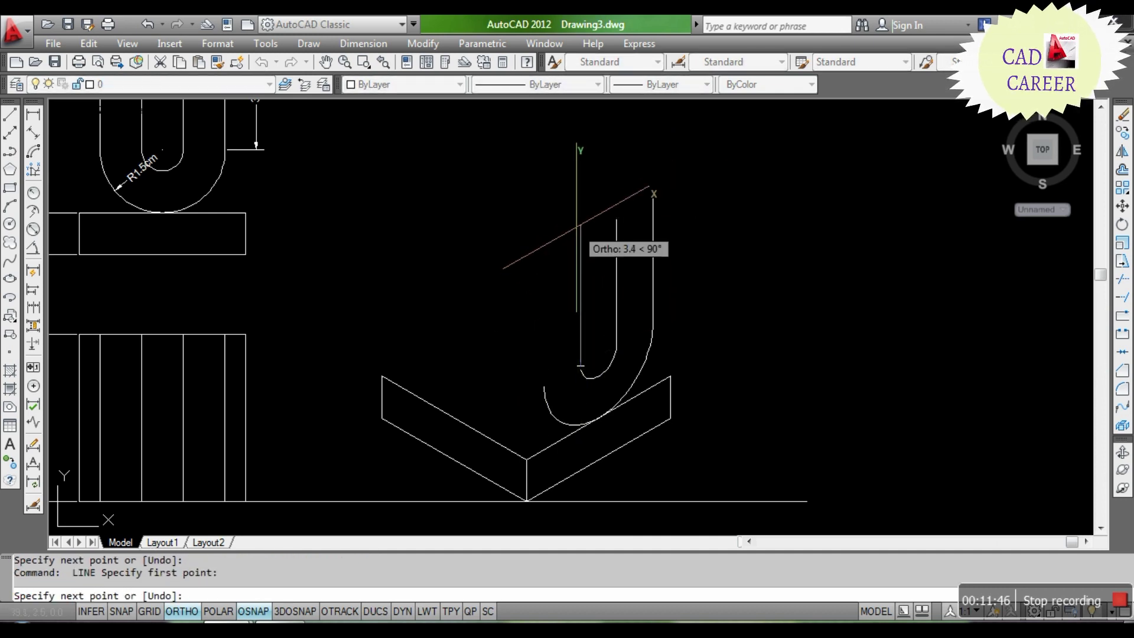
key(Return)
key(Return)
key(Return)
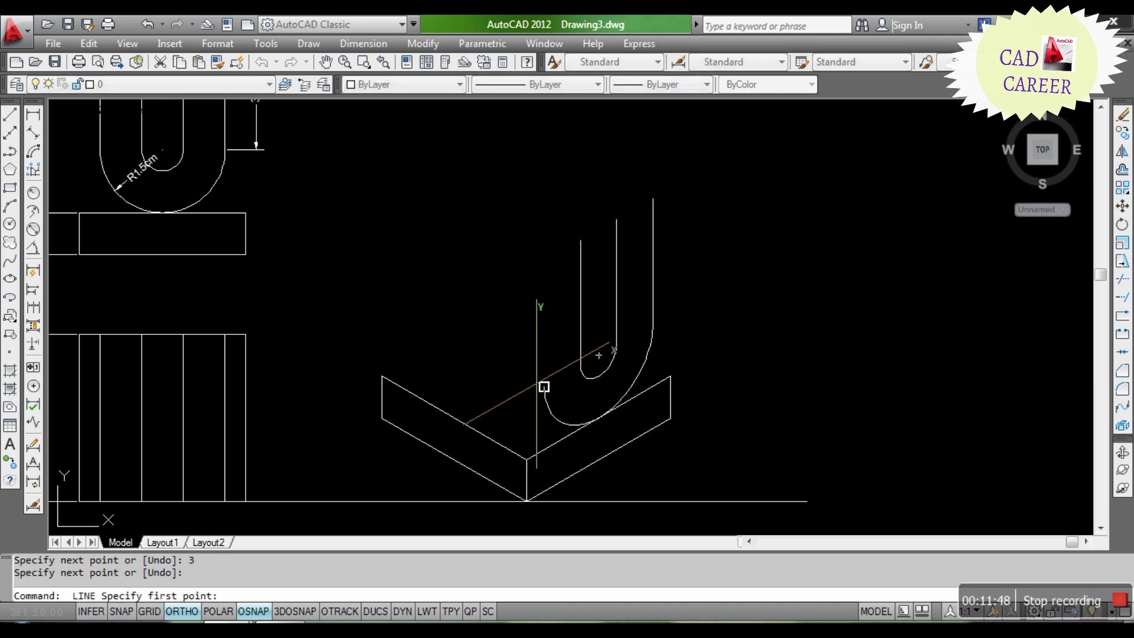
click(543, 387)
text(3)
key(Return)
key(Return)
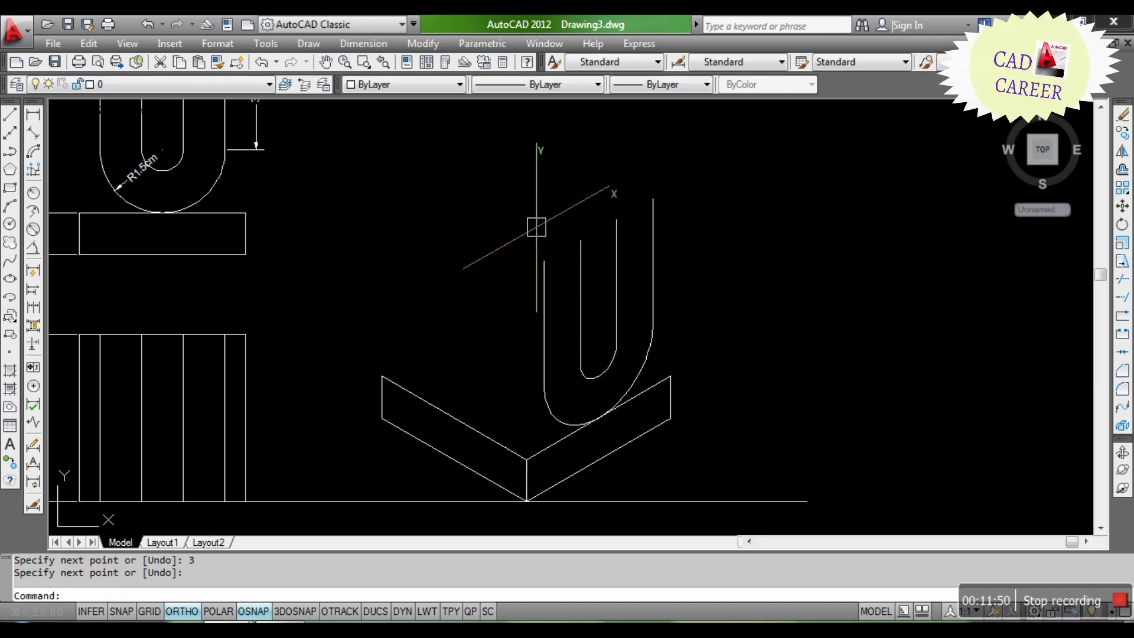
Step: Join the tops of two adjacent arms with a connecting line
scroll(624, 253, up, 1)
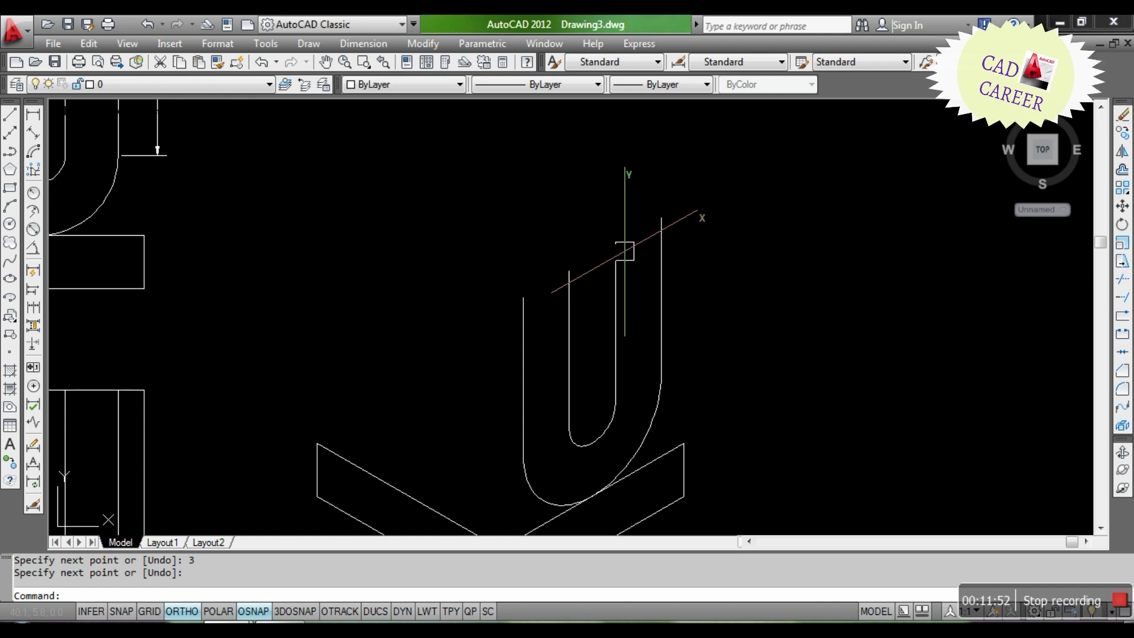
key(Return)
click(615, 240)
click(660, 218)
key(Return)
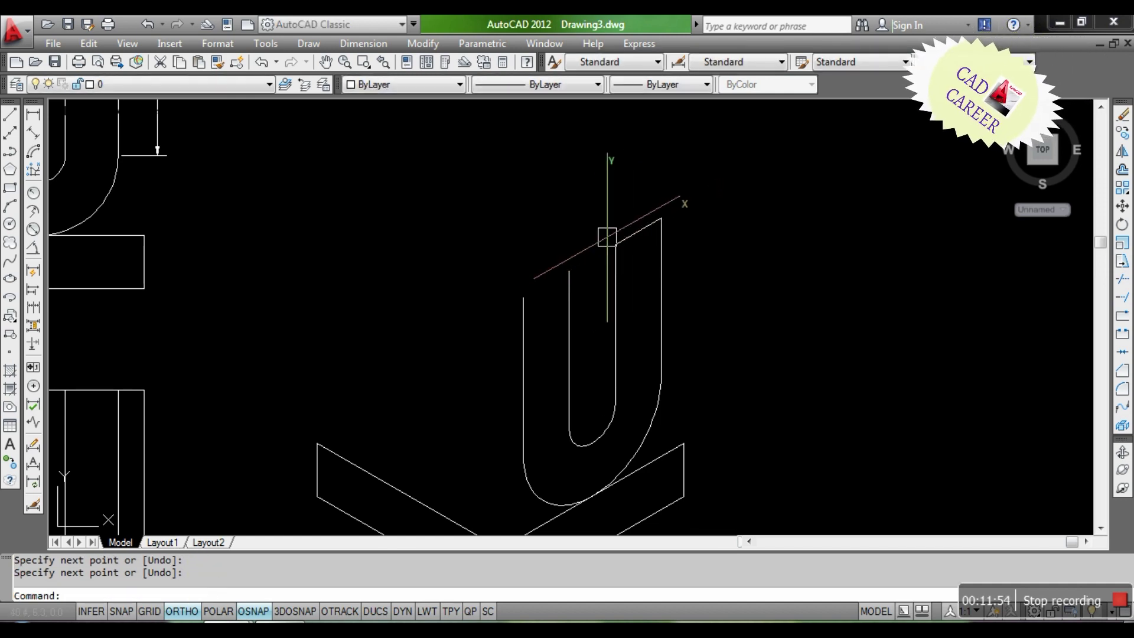
Step: Draw a 30° edge 4 units long from the base box corner
scroll(602, 270, down, 4)
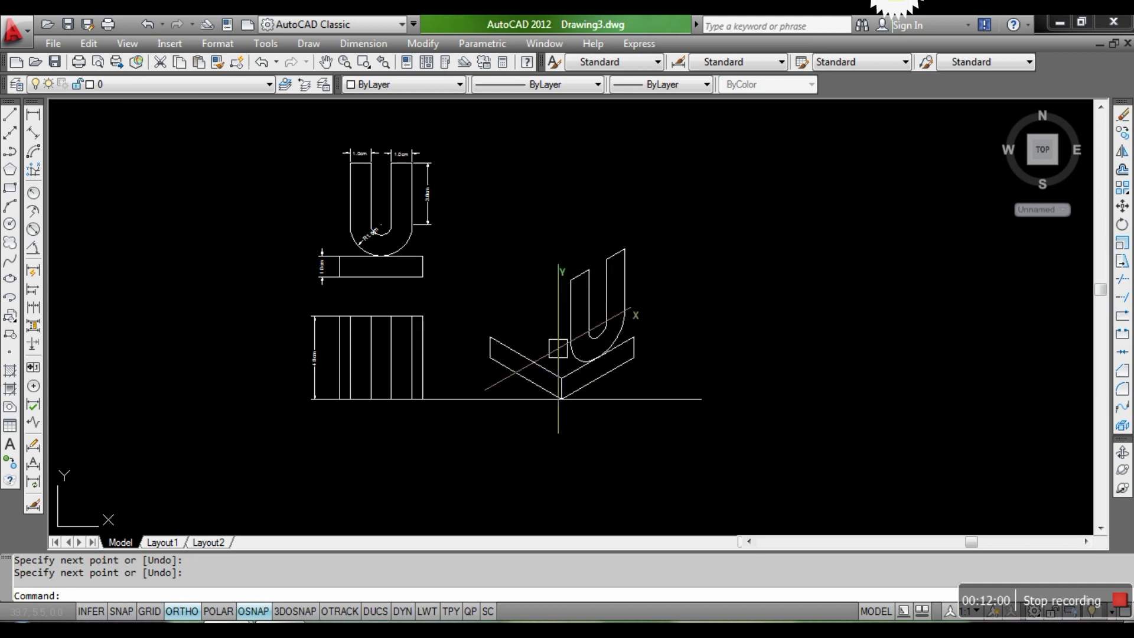
scroll(555, 342, up, 3)
scroll(490, 325, down, 3)
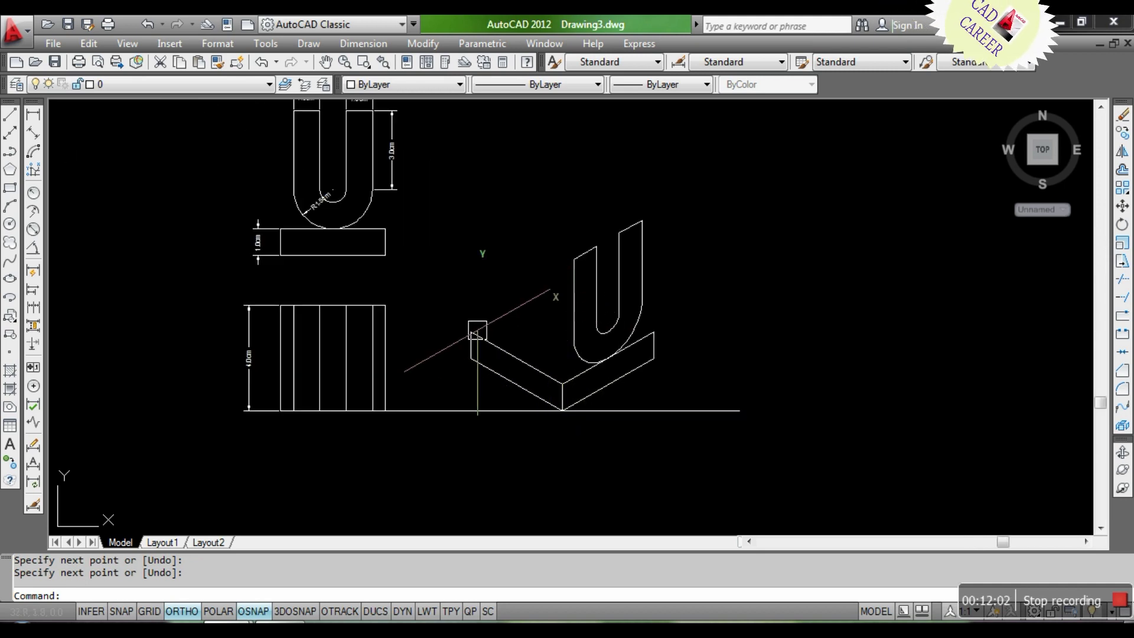
scroll(475, 328, up, 2)
text(1)
key(Return)
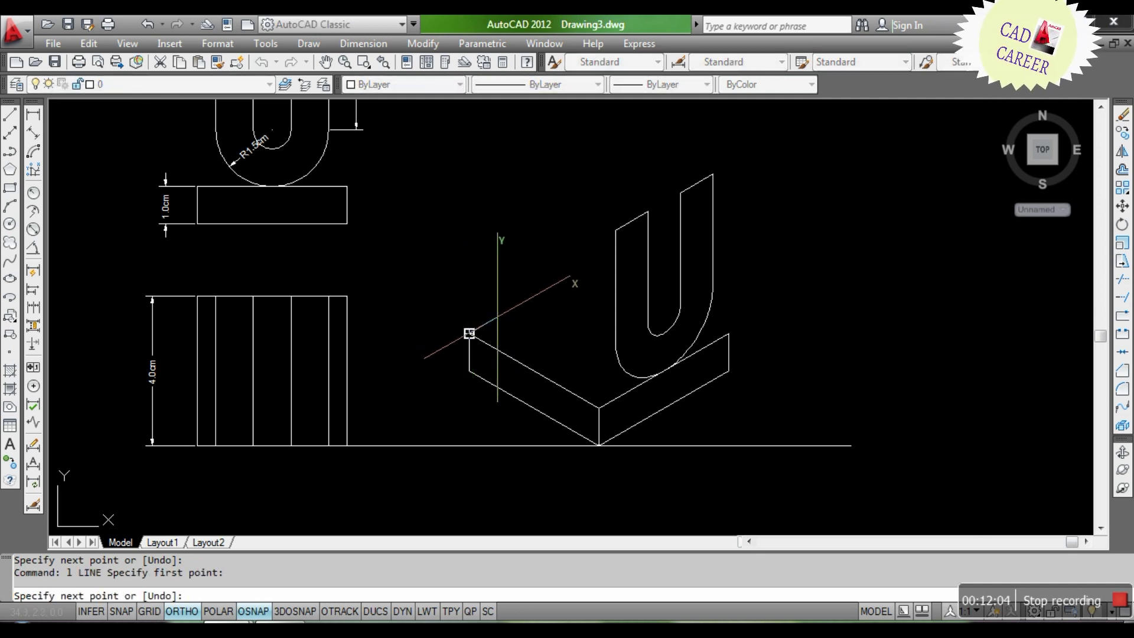
click(469, 333)
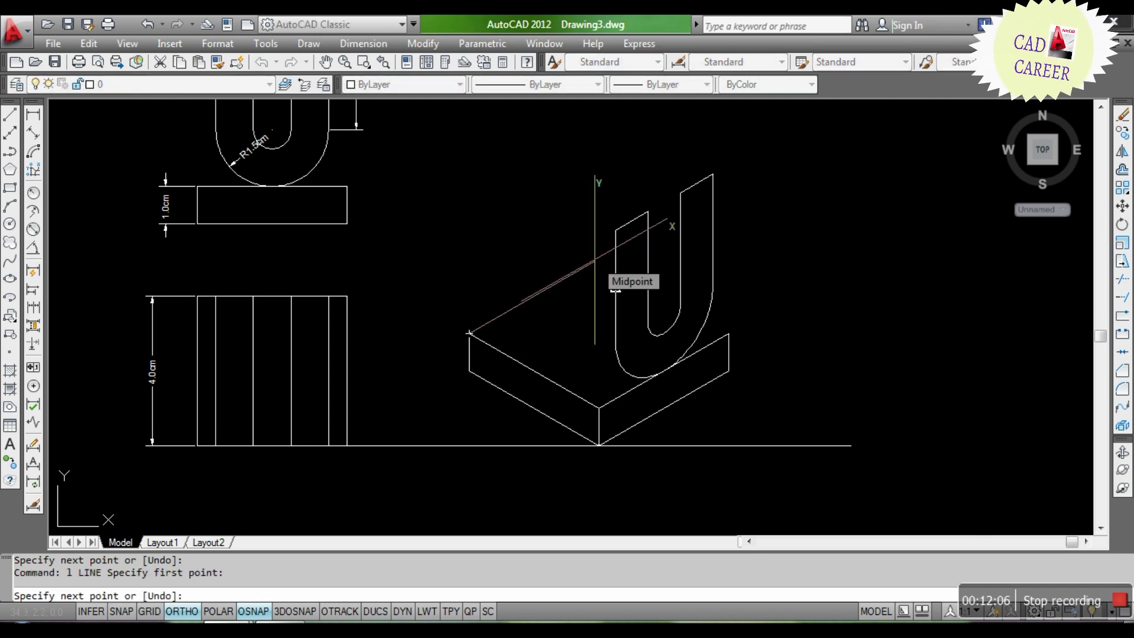
text(4)
key(Return)
key(Return)
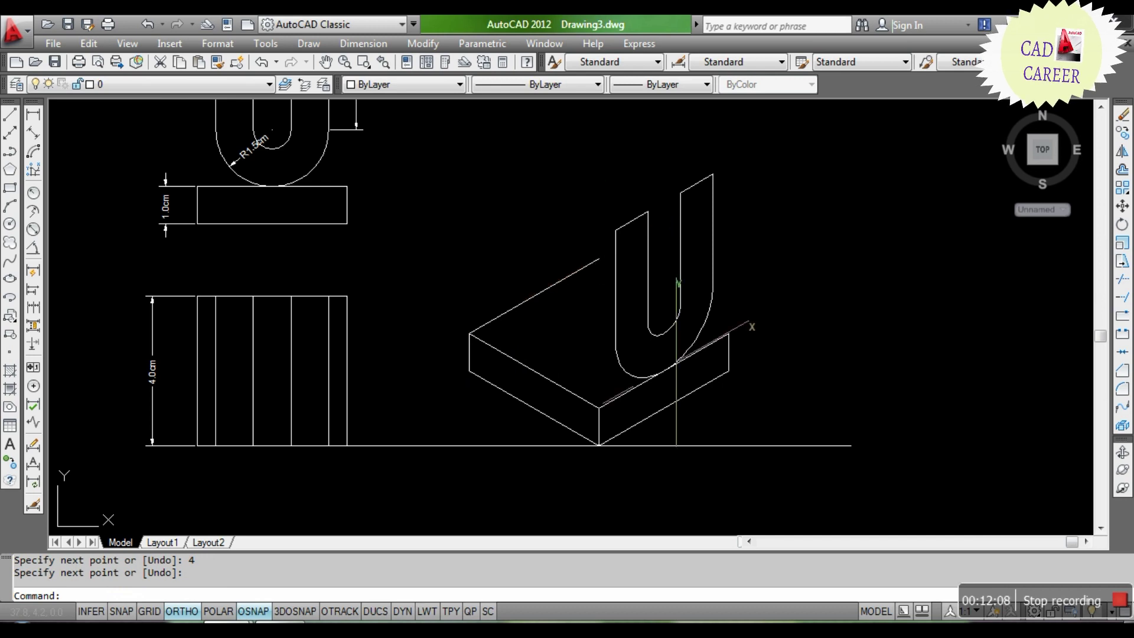
click(609, 400)
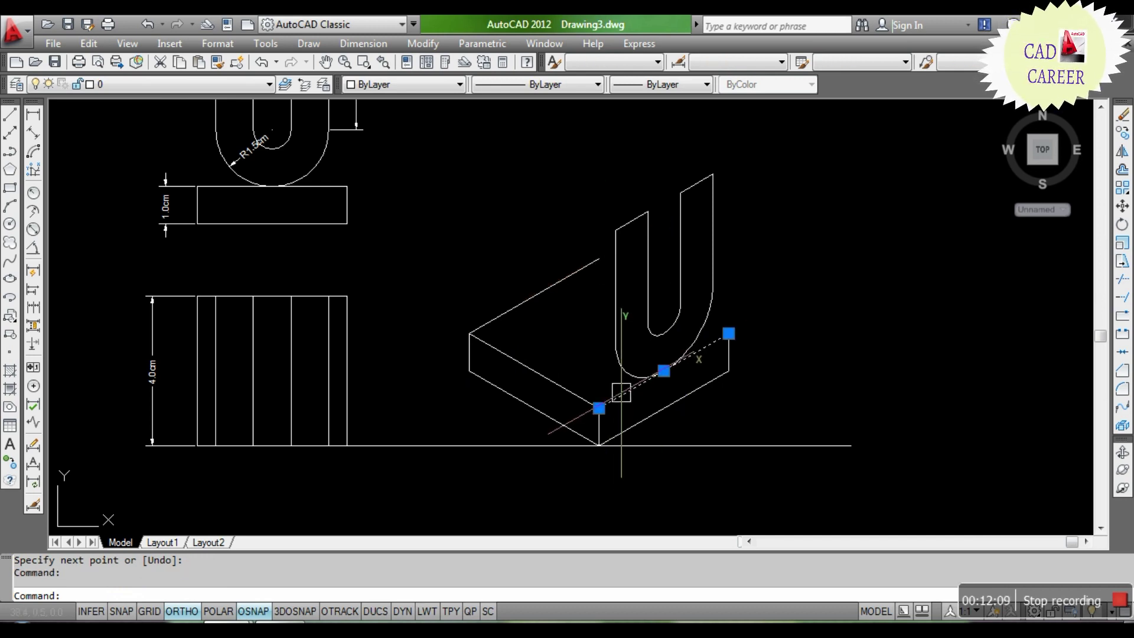
key(Escape)
key(Escape)
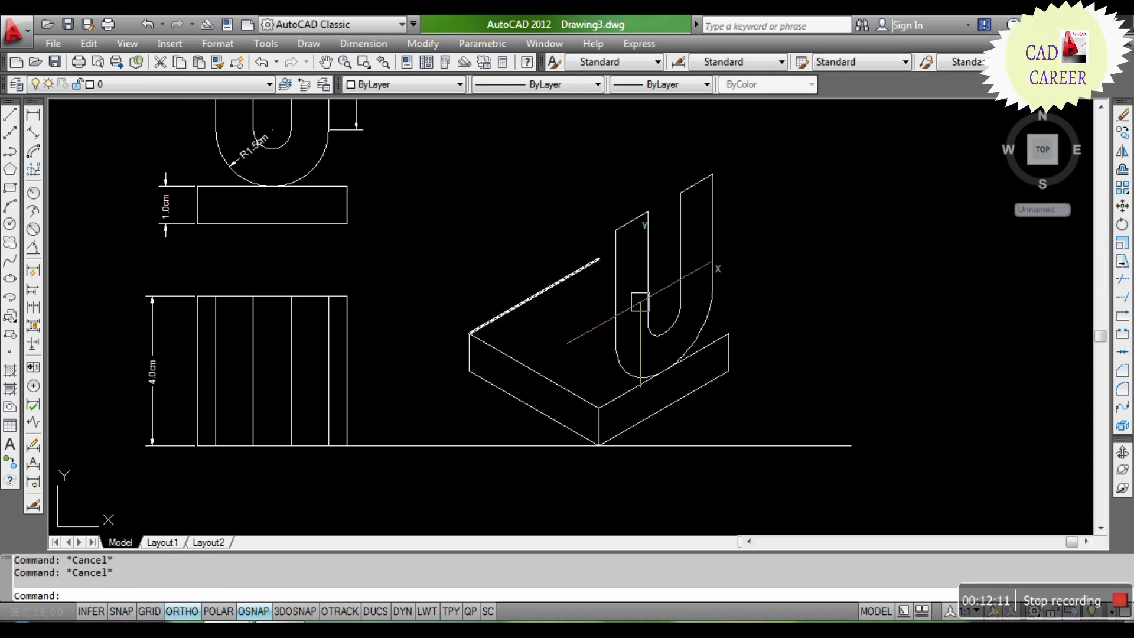
Step: Add a line from the other base corner and trim the hidden edges
text(l)
key(Return)
click(729, 334)
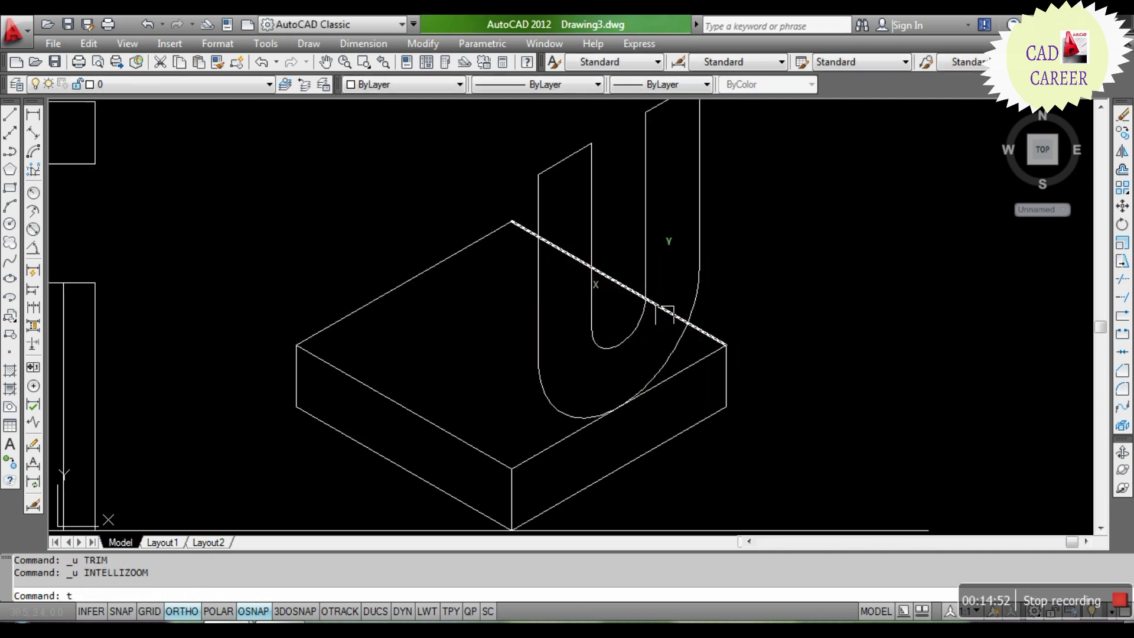
key(Return)
click(761, 228)
click(511, 328)
key(Return)
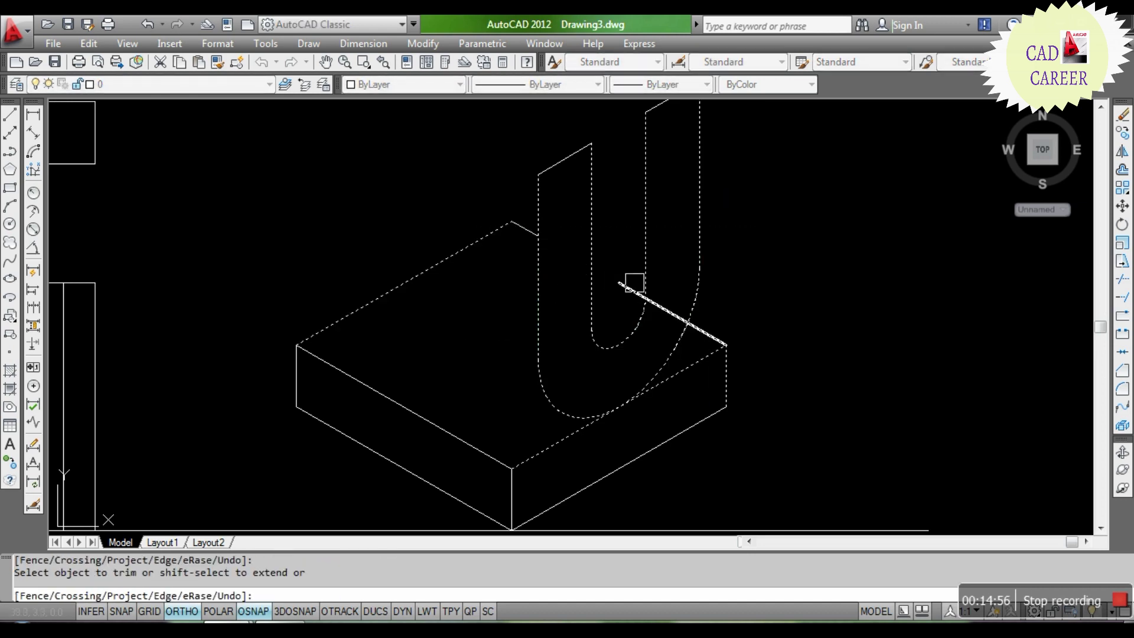
key(Escape)
Step: Zoom the view and cancel an unneeded line command
scroll(606, 255, down, 4)
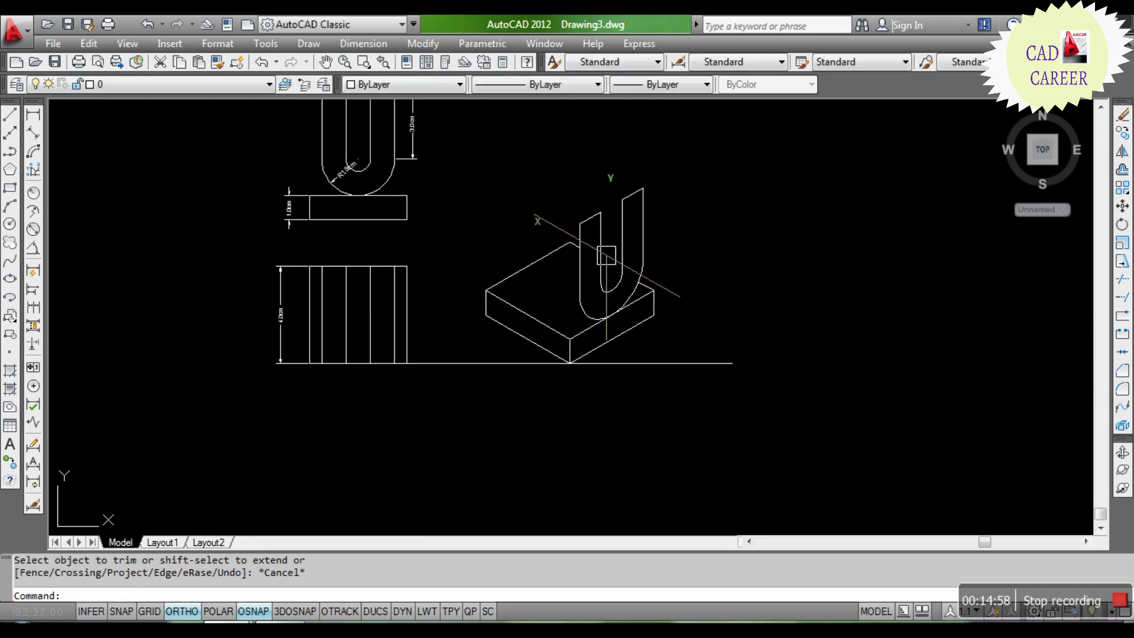
scroll(589, 290, down, 2)
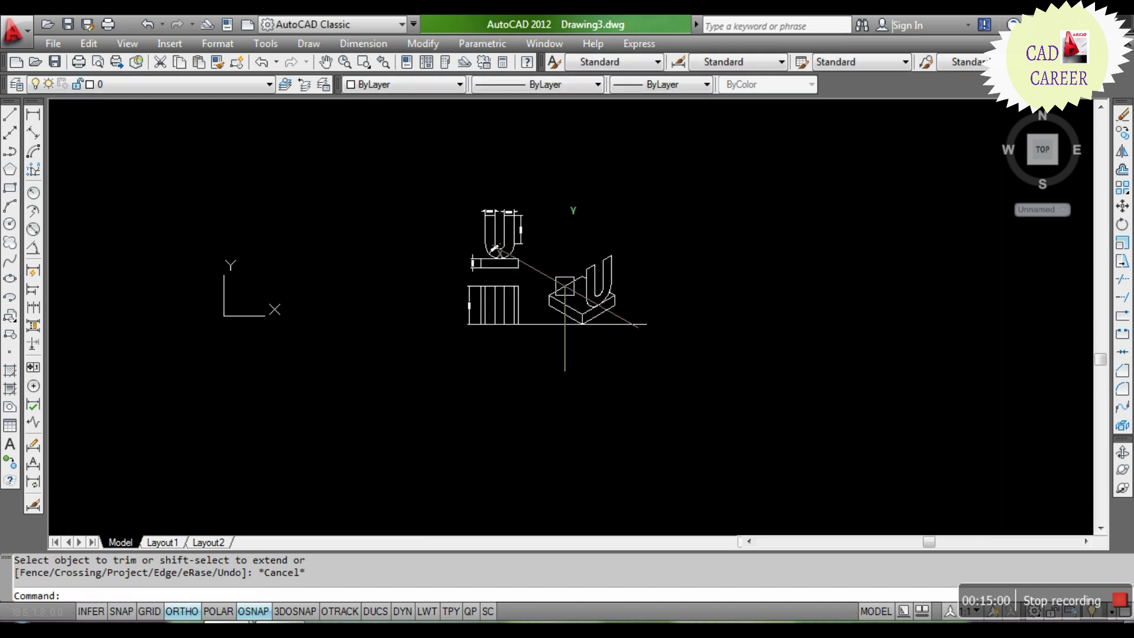
scroll(590, 313, up, 3)
text(l)
key(Return)
key(Escape)
key(Escape)
scroll(593, 344, up, 2)
Step: Draw a 150° line across the base top from the U's curve and trim against it
key(Return)
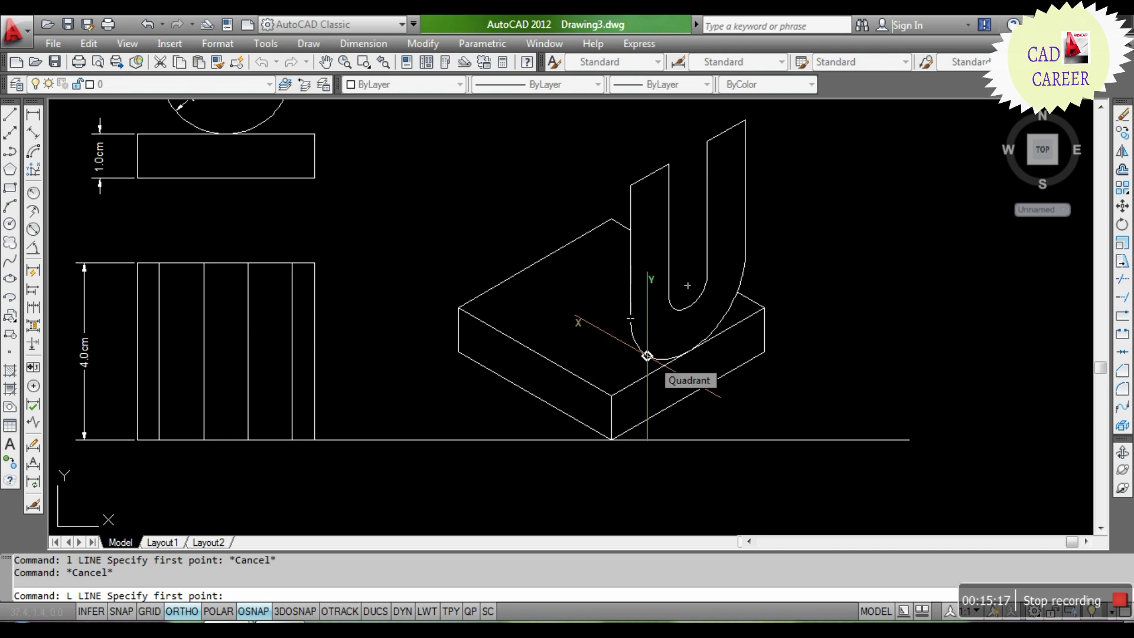
click(647, 354)
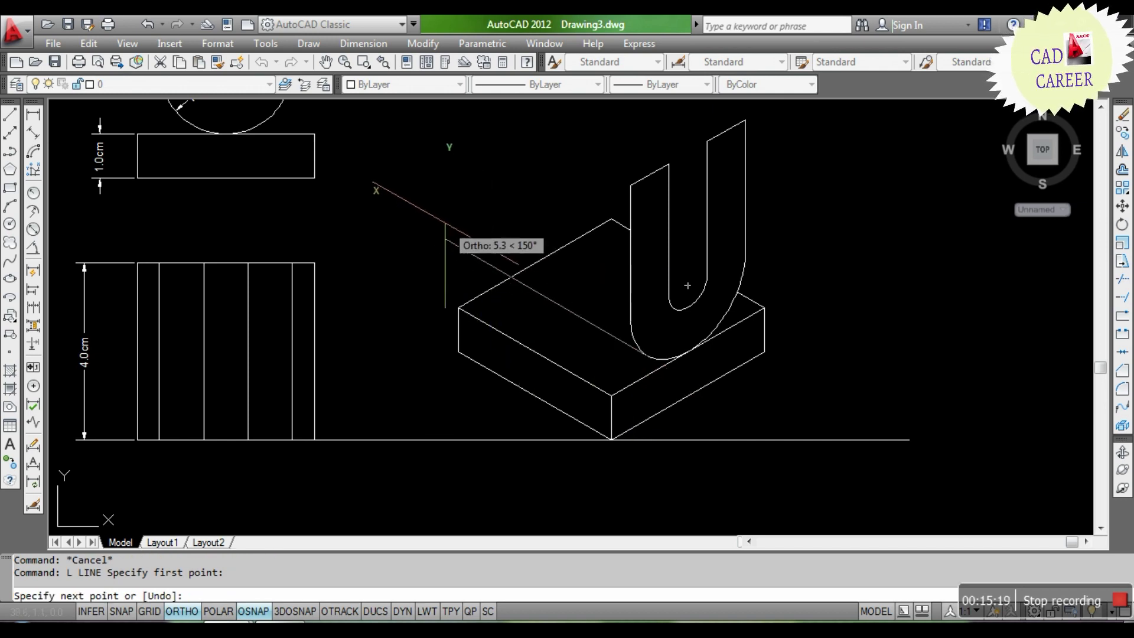
click(440, 236)
key(Escape)
key(Escape)
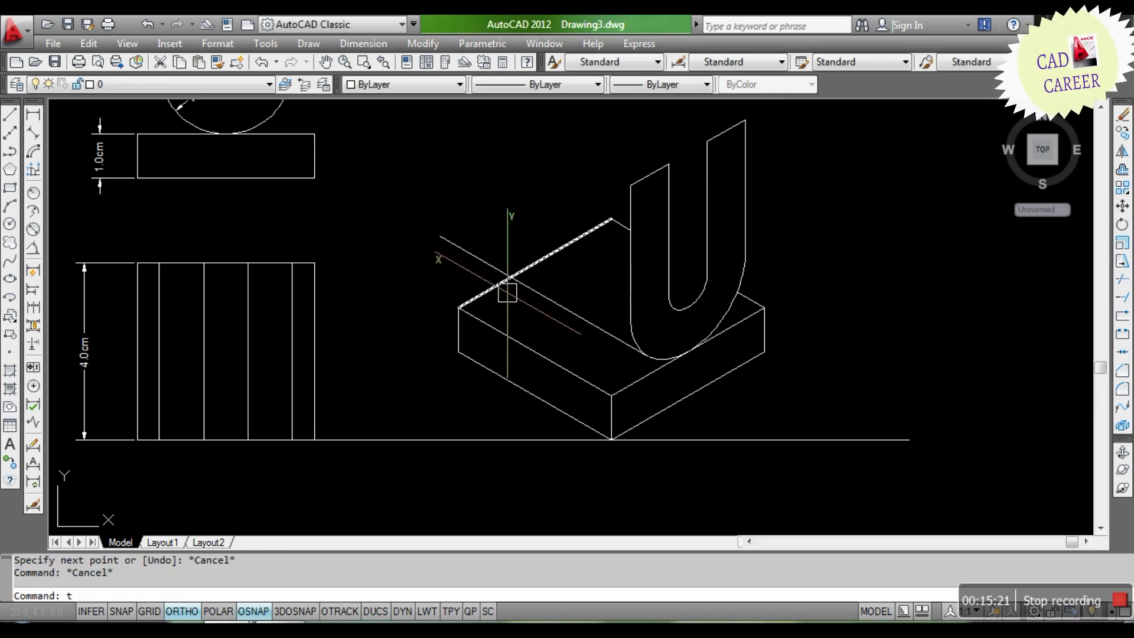
text(tr)
key(Return)
click(527, 243)
click(489, 302)
key(Return)
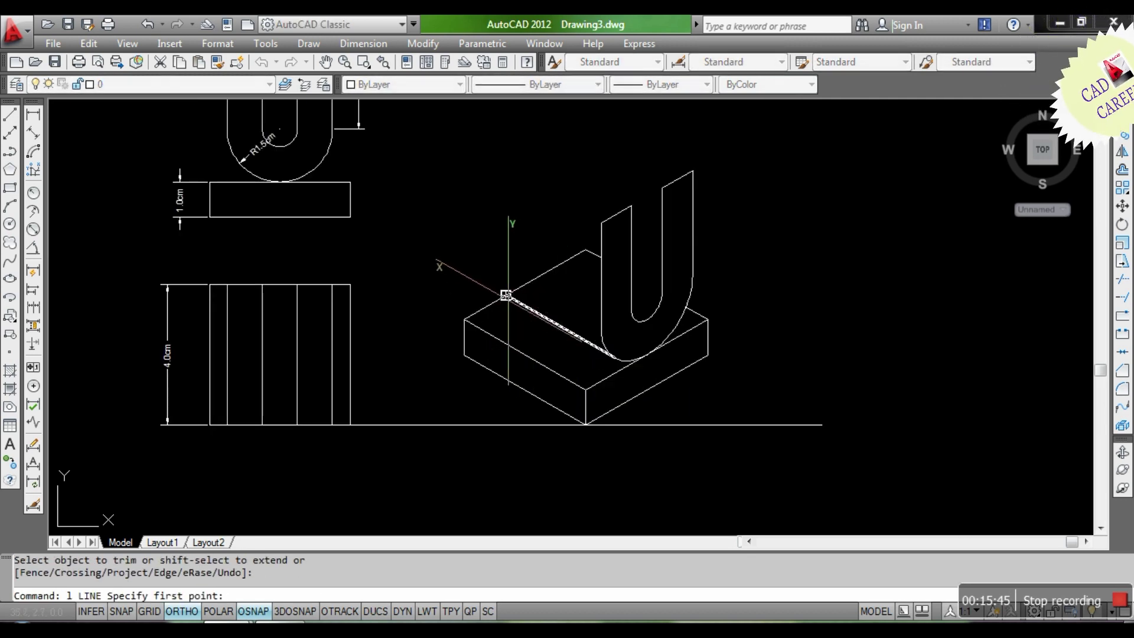
Step: Draw a vertical line rising from the base corner
click(506, 294)
scroll(506, 171, down, 2)
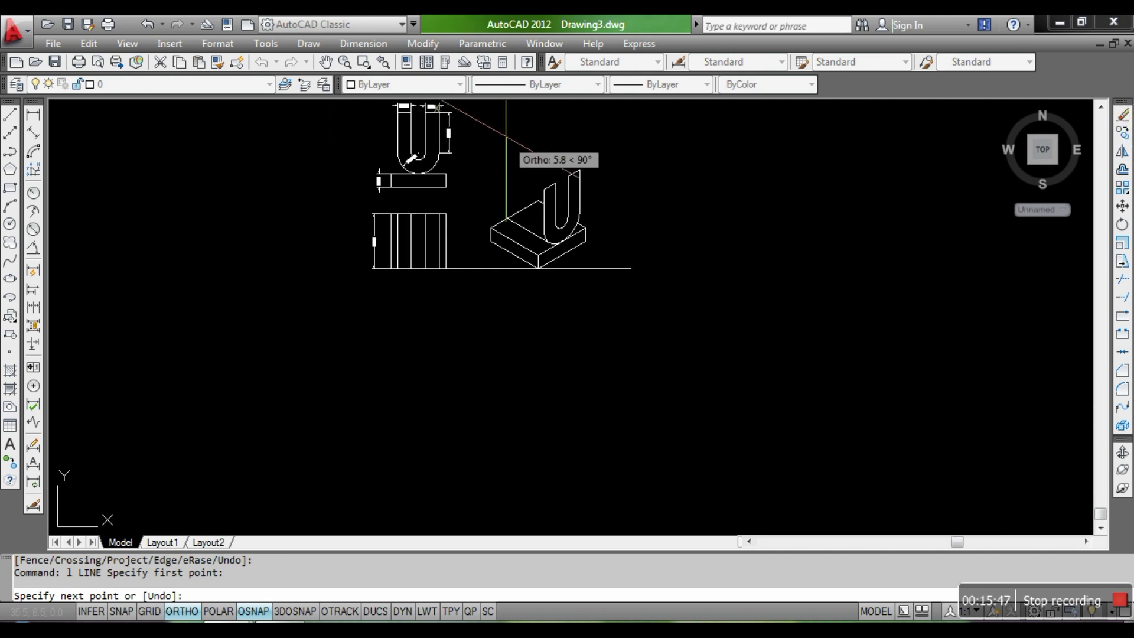
scroll(514, 154, up, 1)
click(532, 136)
key(Escape)
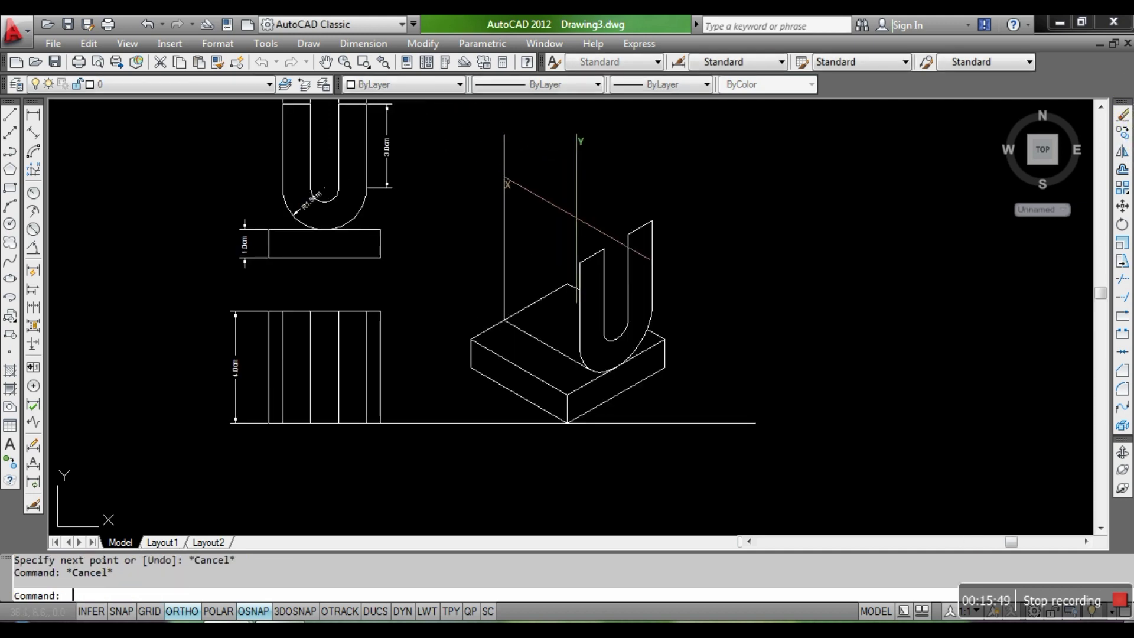
Step: Add a slanted line from the U's top corner and trim the vertical line above it
key(Return)
click(580, 263)
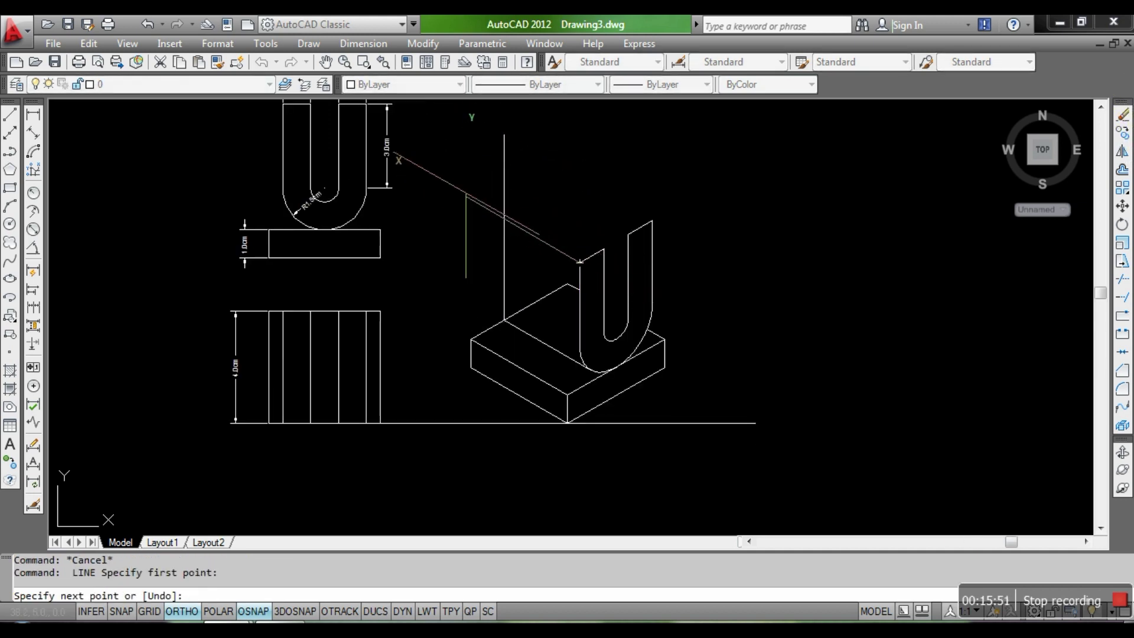
click(465, 196)
key(Escape)
key(Escape)
text(tr)
key(Return)
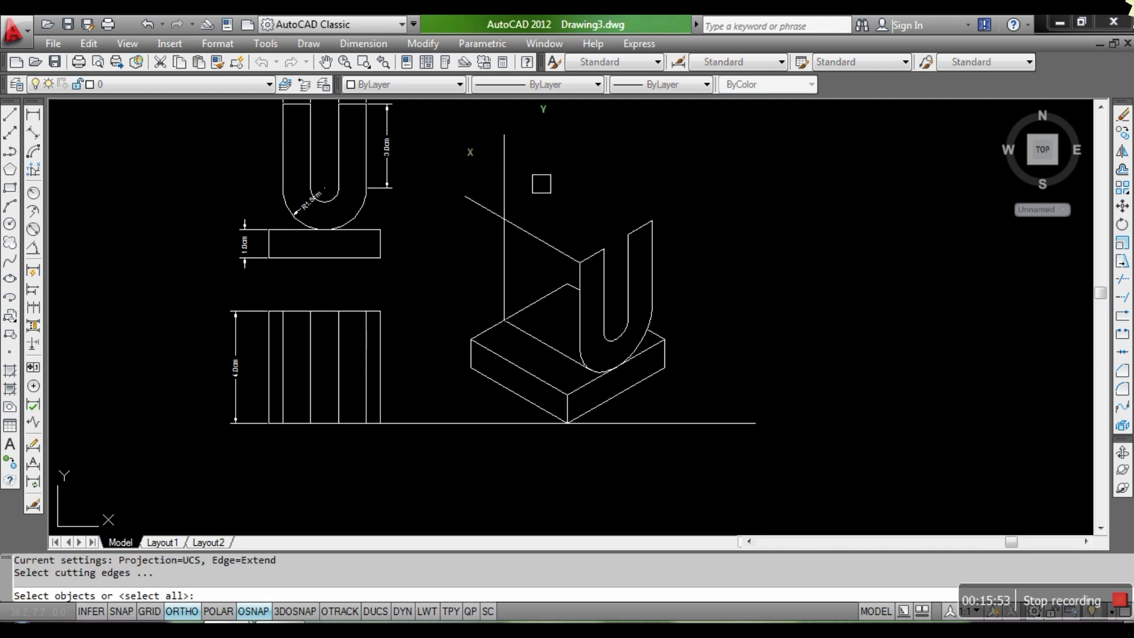
click(543, 174)
click(496, 216)
key(Return)
click(504, 182)
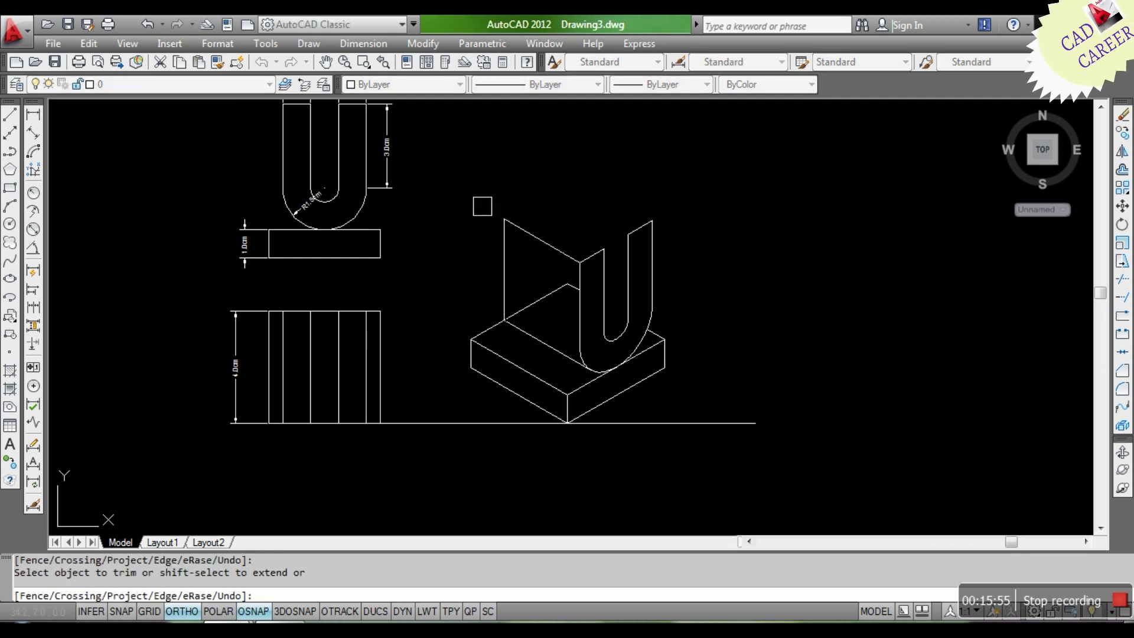
key(Return)
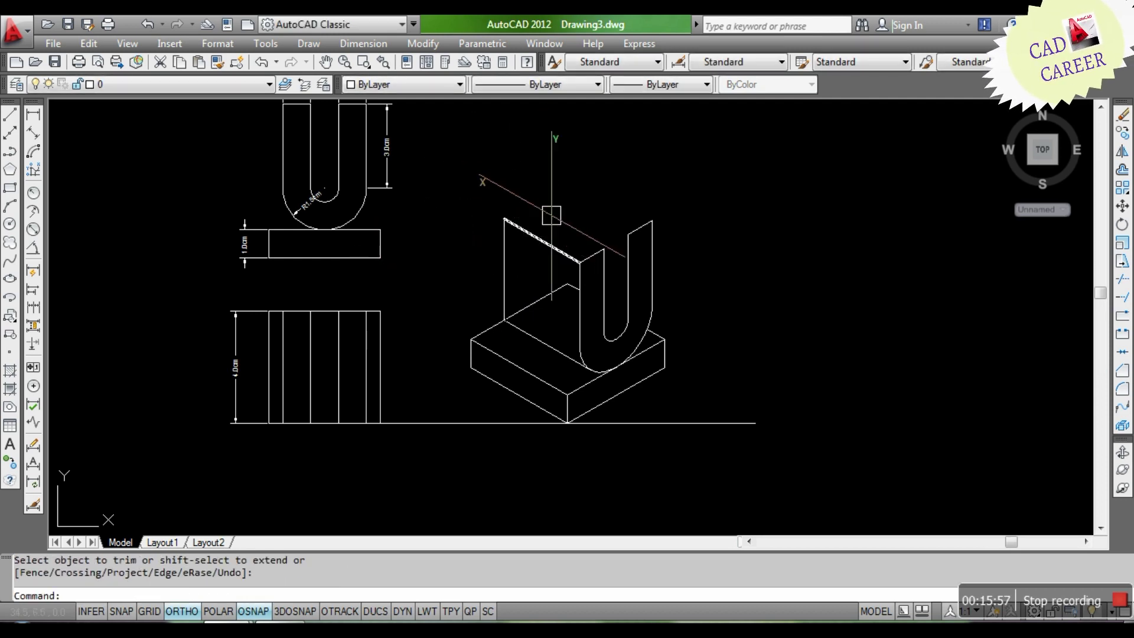
Step: Draw the top edge from the box corner on Isoplane Top
text(l)
key(Return)
click(604, 248)
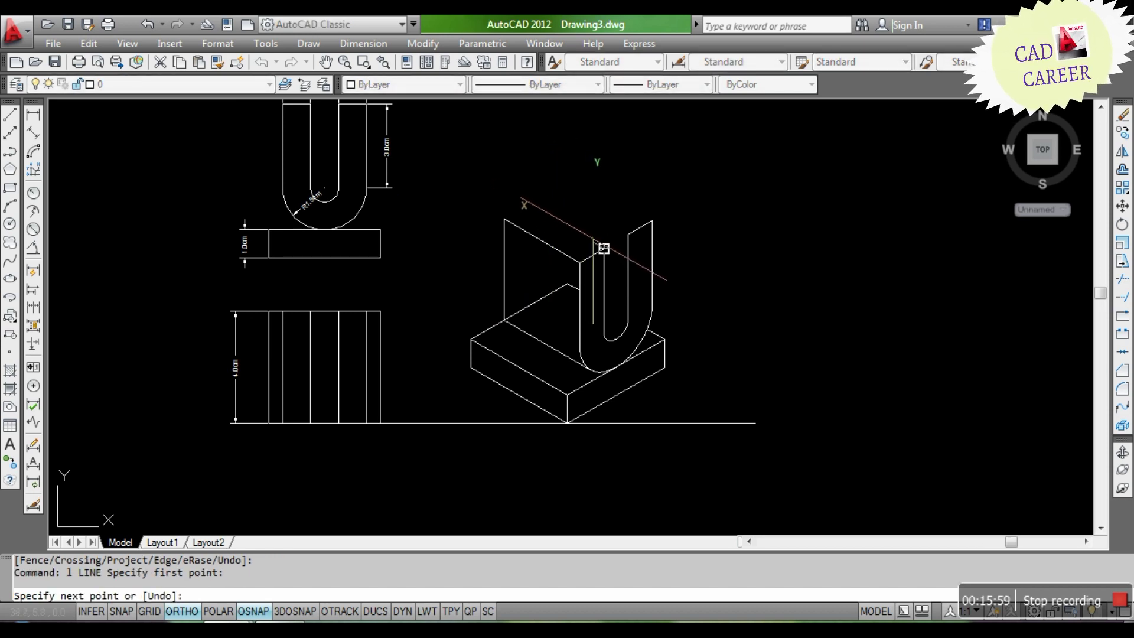
scroll(506, 218, up, 3)
key(Return)
key(Return)
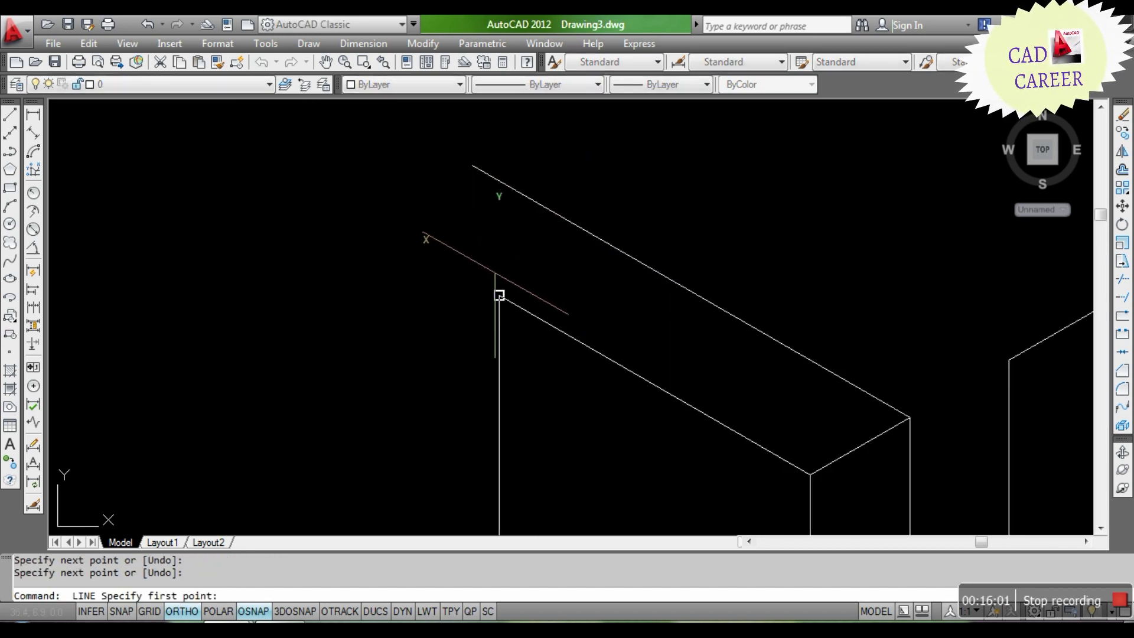
click(499, 295)
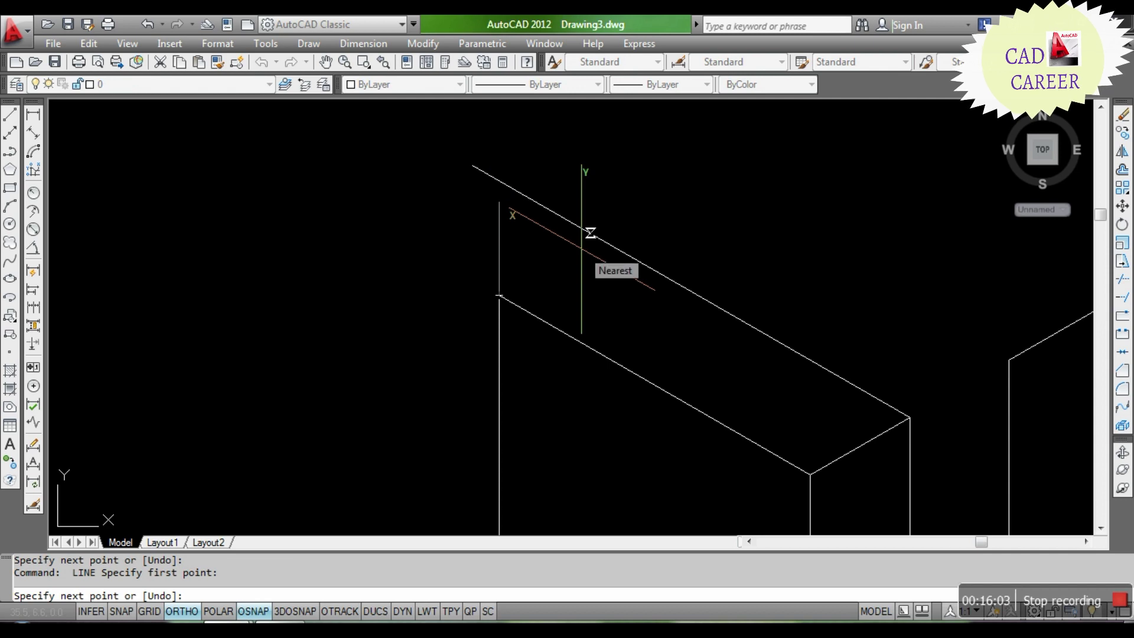
key(F5)
click(679, 190)
key(Return)
key(Return)
key(Return)
key(Escape)
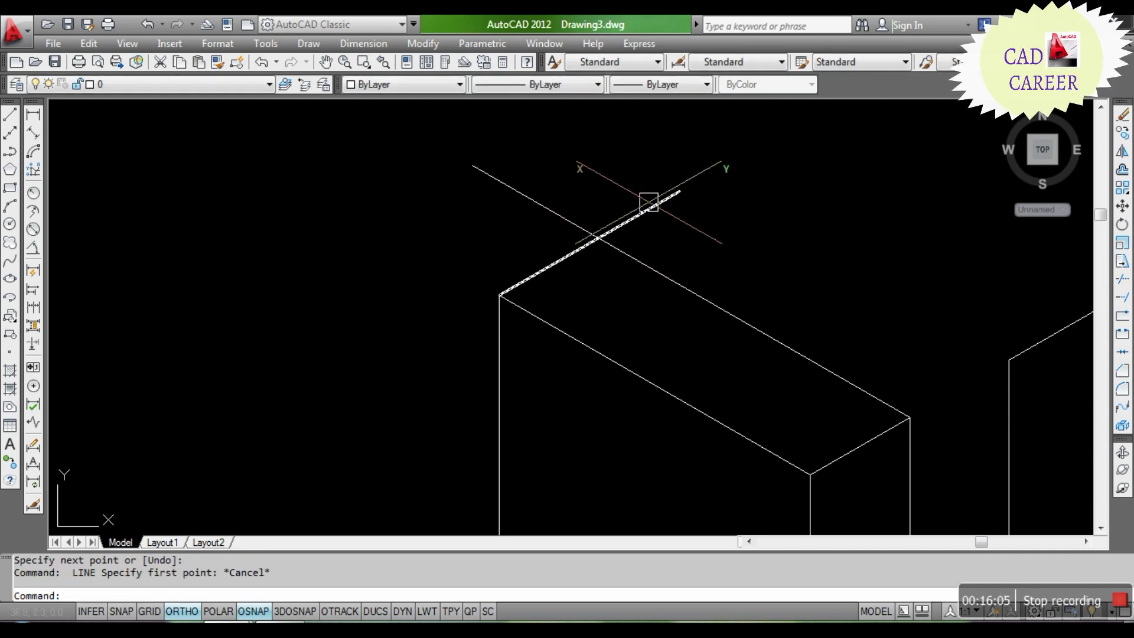
key(Escape)
text(tr)
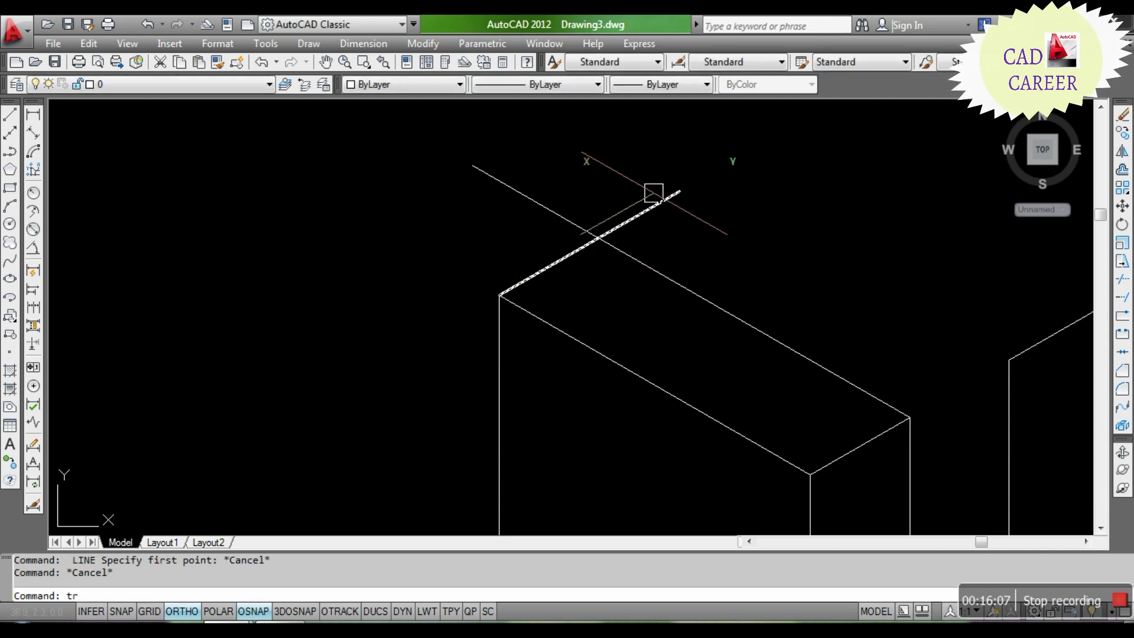
Step: Trim the overhanging part of the new top edge
key(Return)
click(654, 177)
click(585, 241)
key(Return)
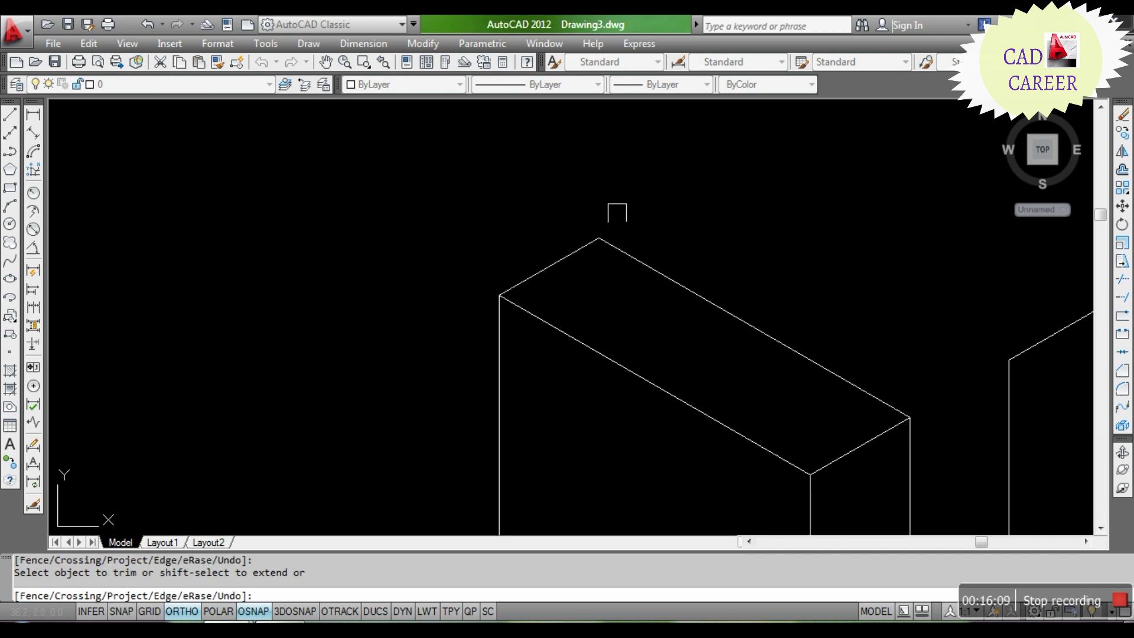
key(Return)
scroll(618, 213, down, 4)
Step: Copy the top-face lines onto the right arm of the U
click(633, 206)
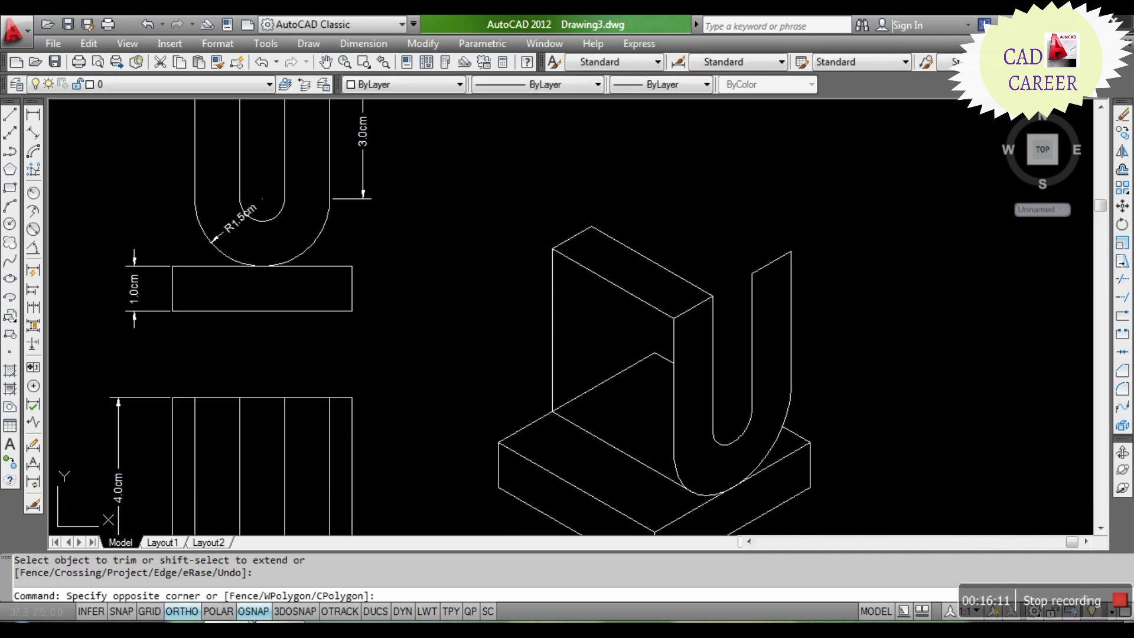
click(583, 278)
text(c)
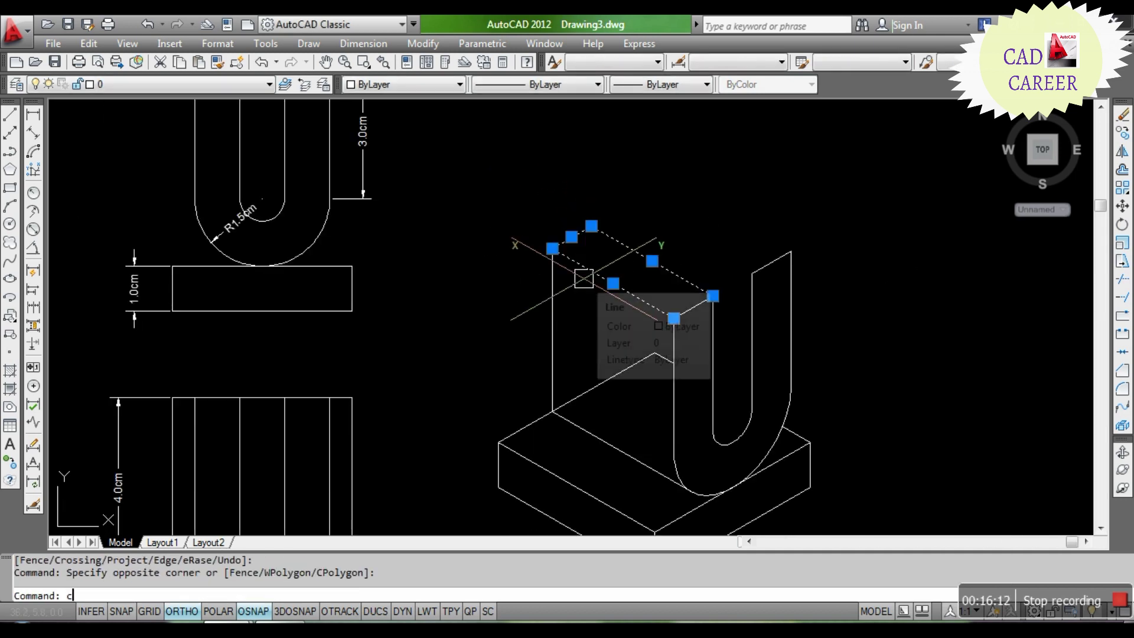
text(o)
key(Return)
click(673, 319)
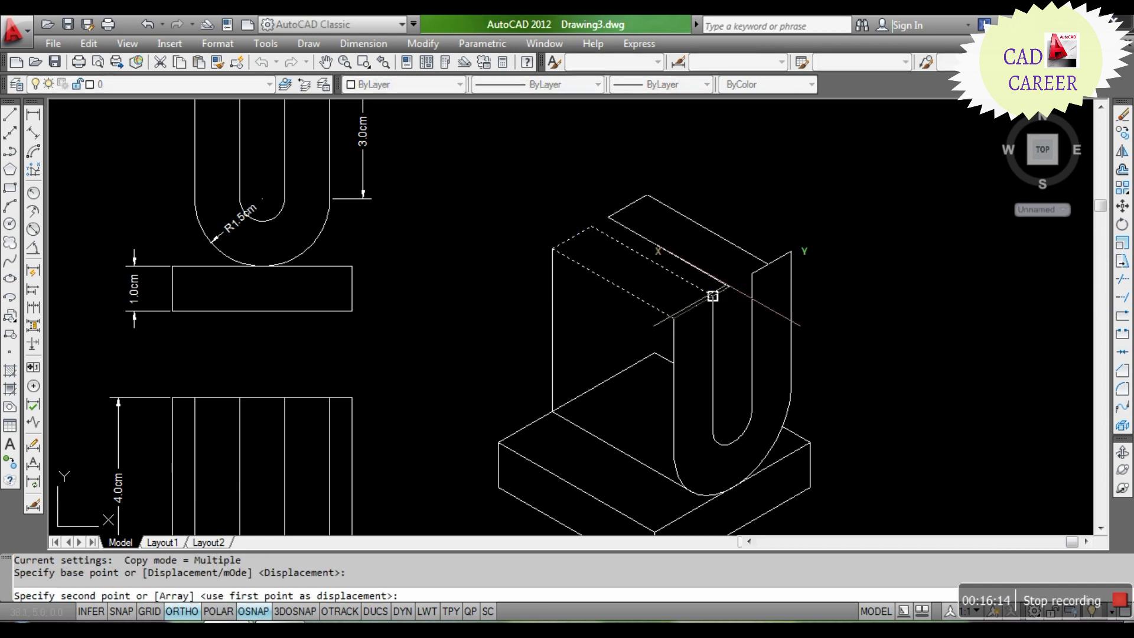
click(752, 274)
key(Escape)
key(Escape)
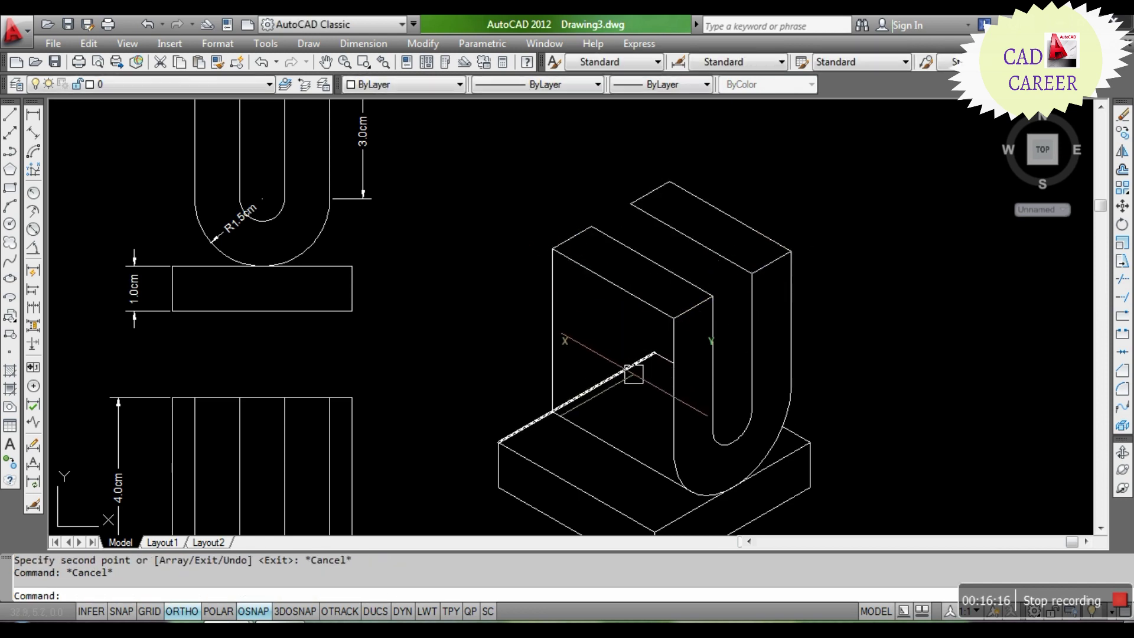
Step: Trim the hidden base edge and erase the short leftover line
click(606, 380)
key(Escape)
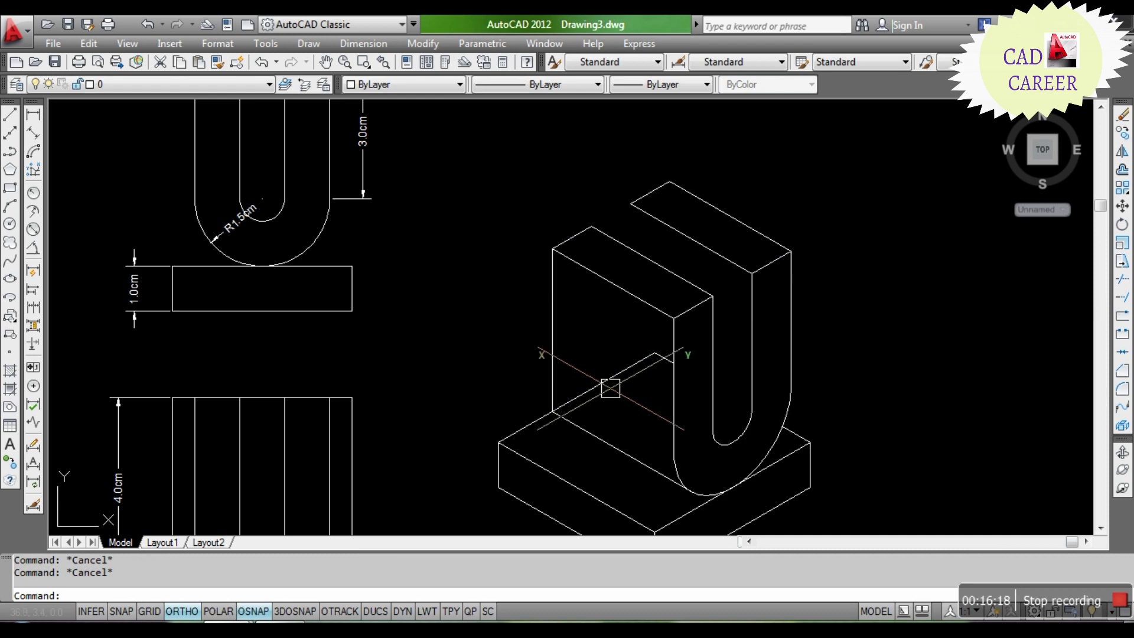
text(tr)
key(Return)
click(554, 381)
key(Return)
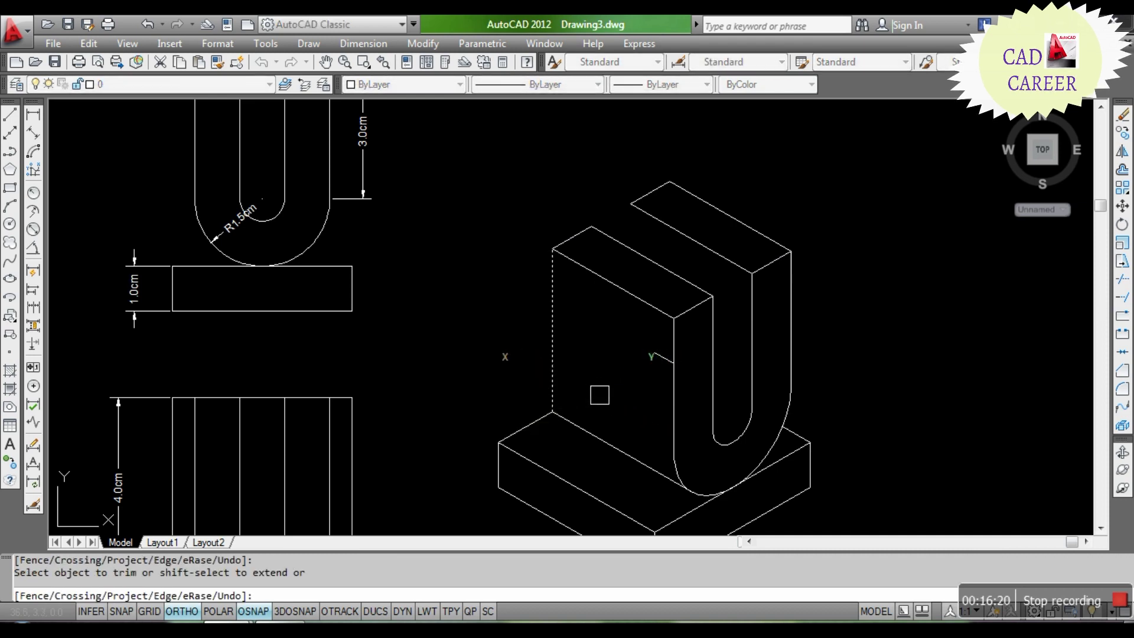
key(Escape)
scroll(662, 362, up, 3)
click(661, 358)
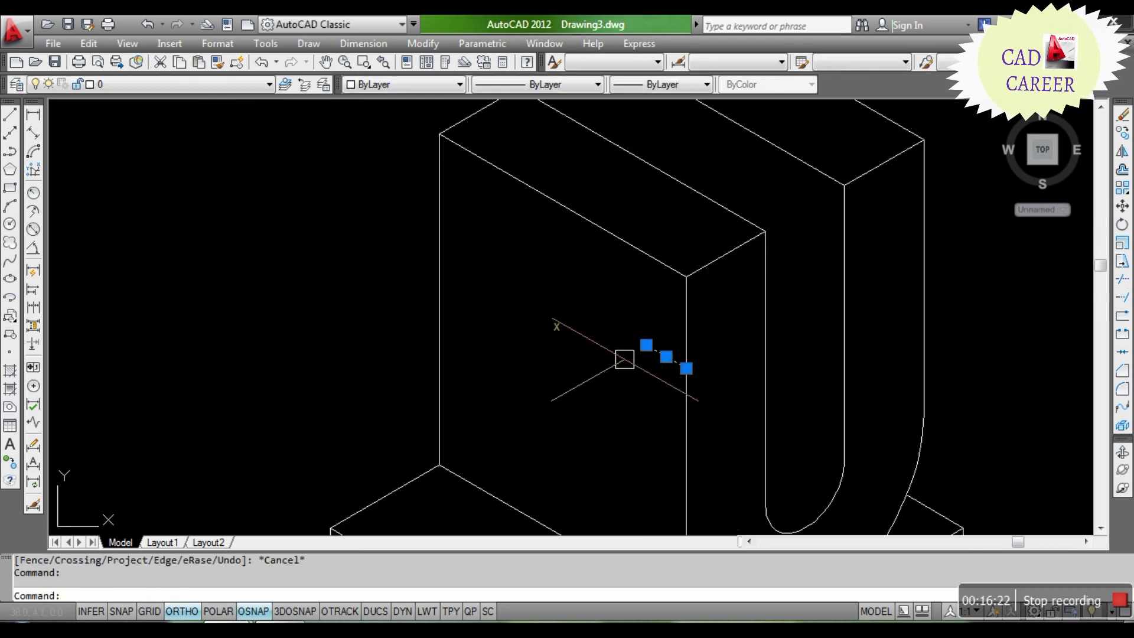
text(e)
key(Return)
scroll(589, 313, down, 3)
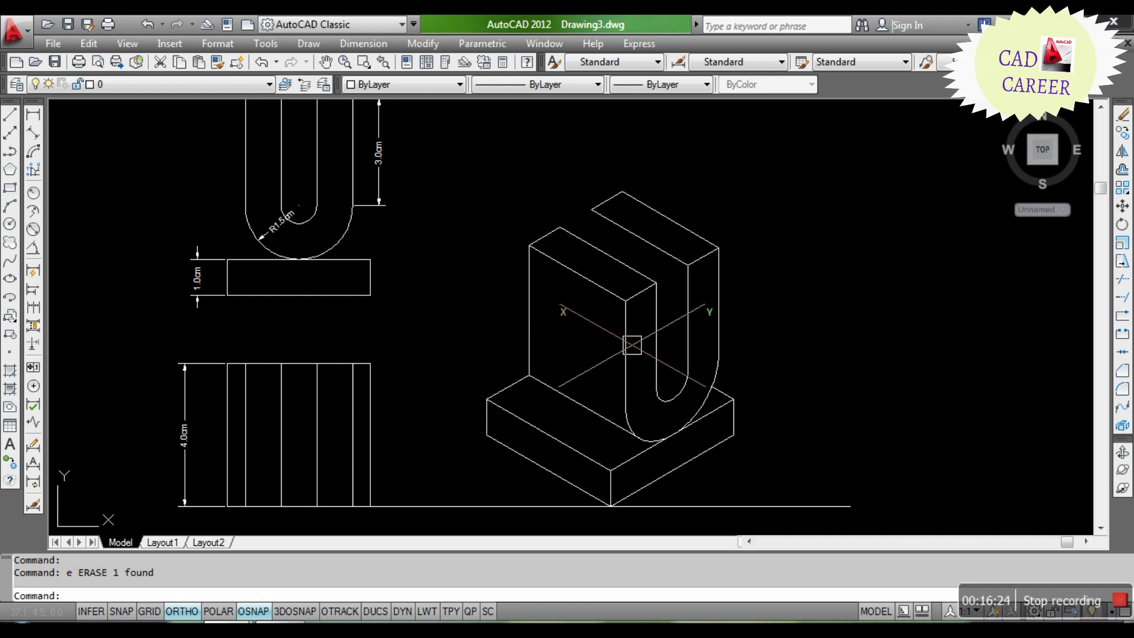
Step: Draw a vertical line down from the arm top on the right isoplane
text(l)
key(Return)
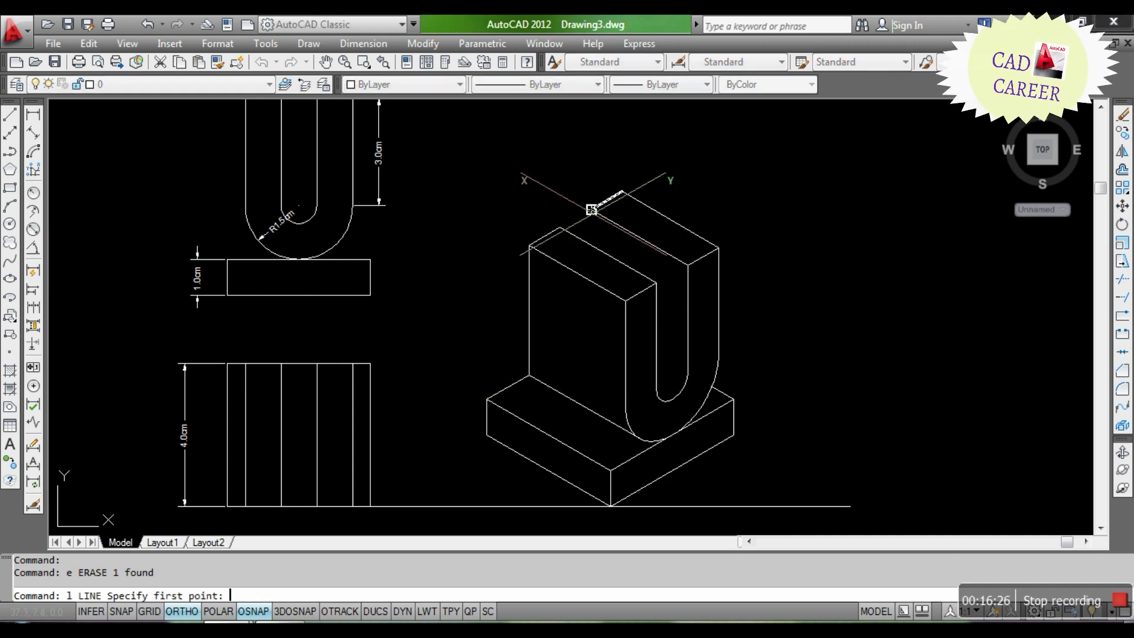
scroll(586, 205, up, 3)
click(586, 204)
key(F5)
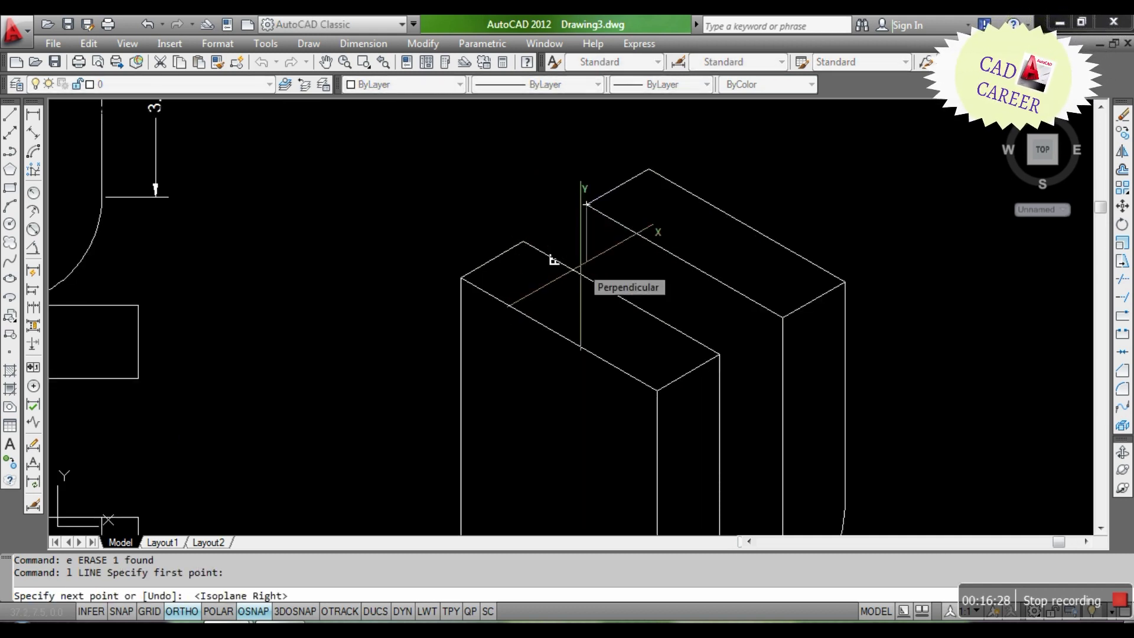
scroll(591, 304, up, 3)
click(591, 370)
key(Return)
Step: Trim against the new vertical line, then switch to the reference drawing Drawing2
text(t)
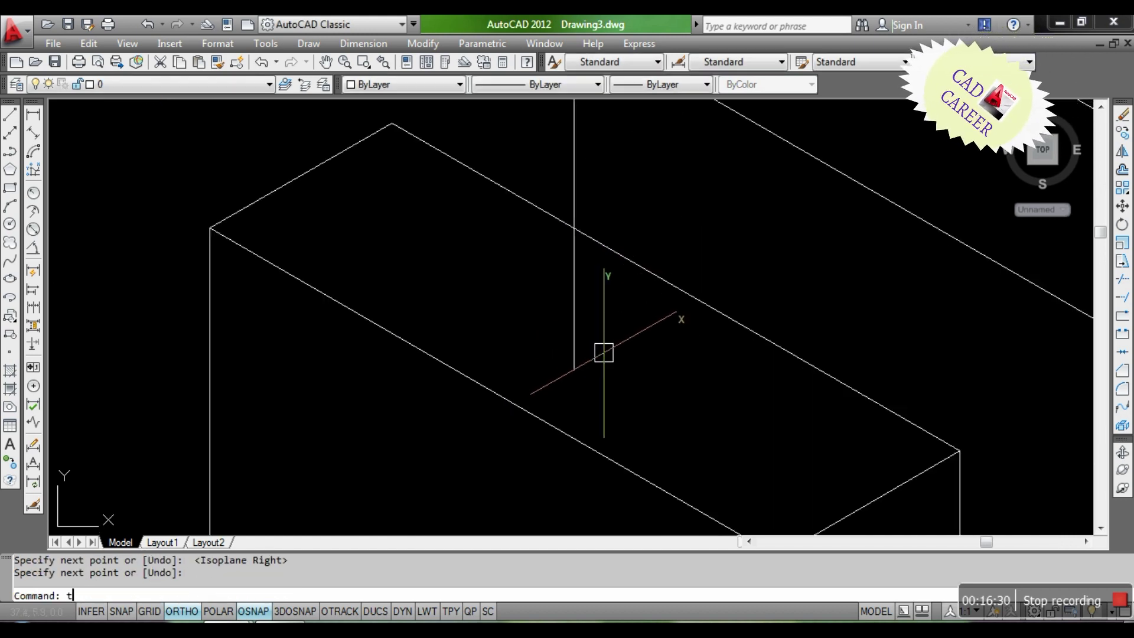
text(r)
key(Return)
drag(594, 283, 550, 273)
key(Return)
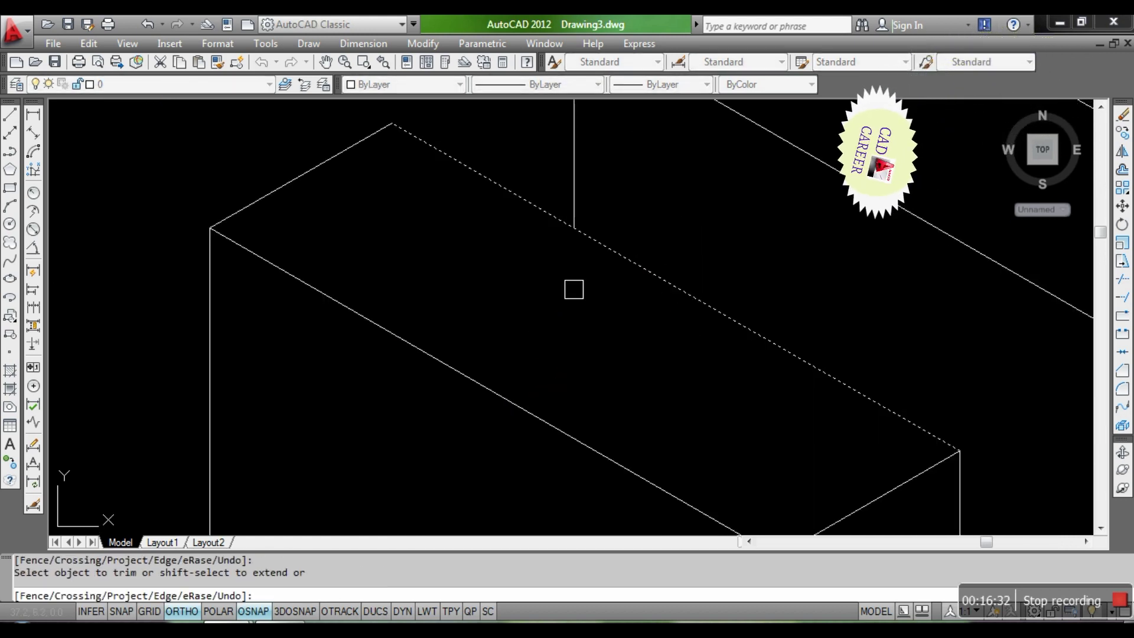
scroll(571, 286, down, 4)
scroll(571, 285, down, 3)
key(Escape)
key(Escape)
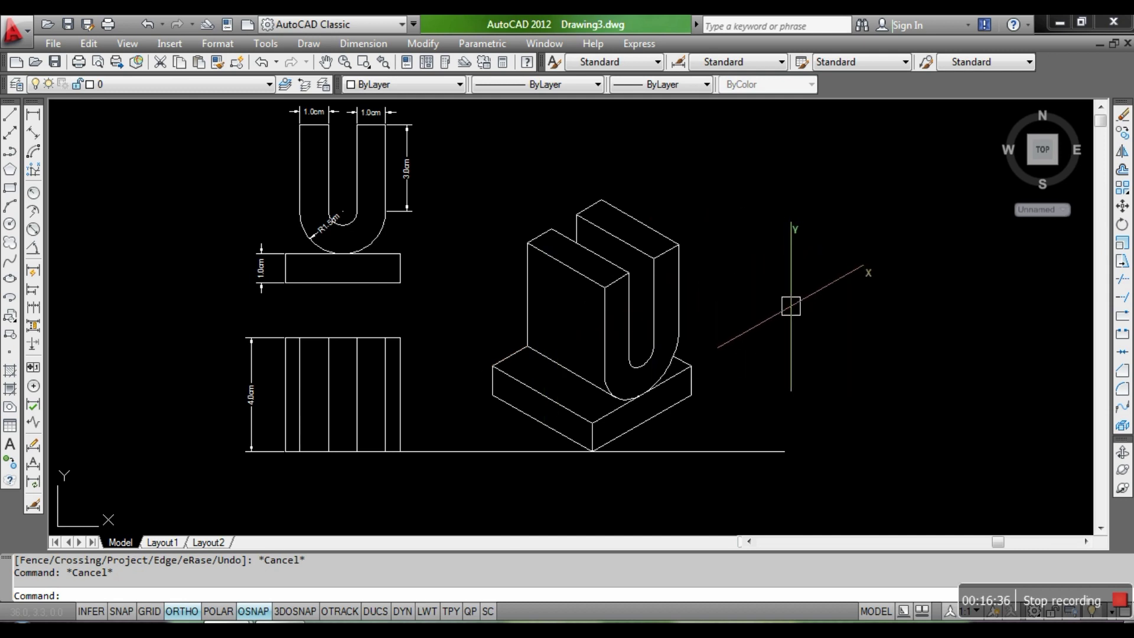
key(ctrl+Tab)
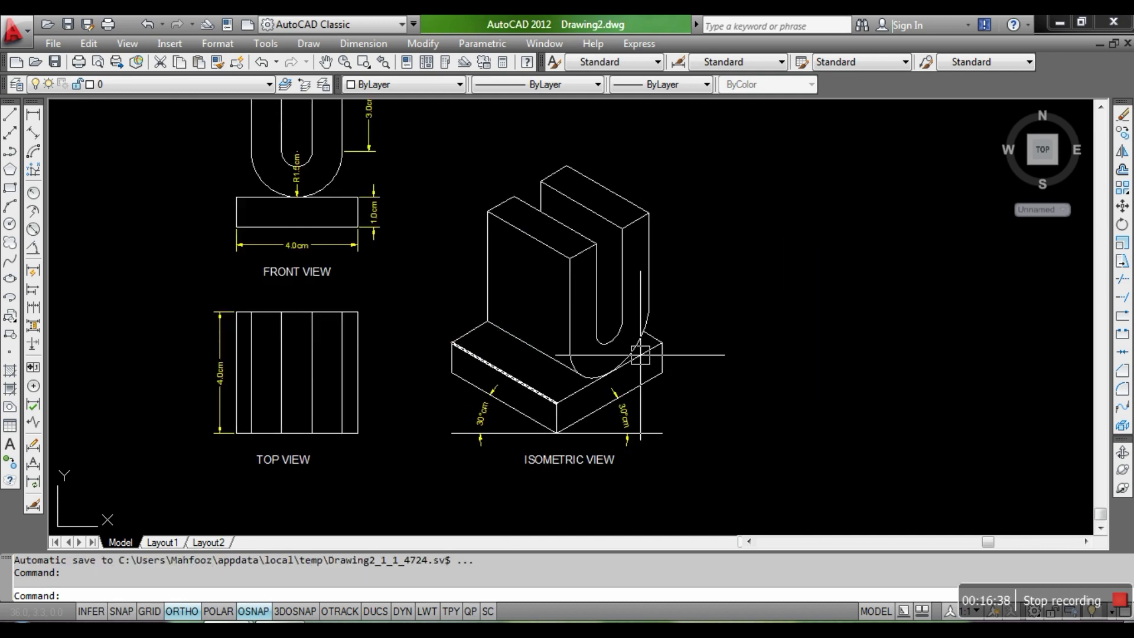
Step: Back in Drawing3, dimension the 30° angle between the left front base edge and ground line
key(ctrl+Tab)
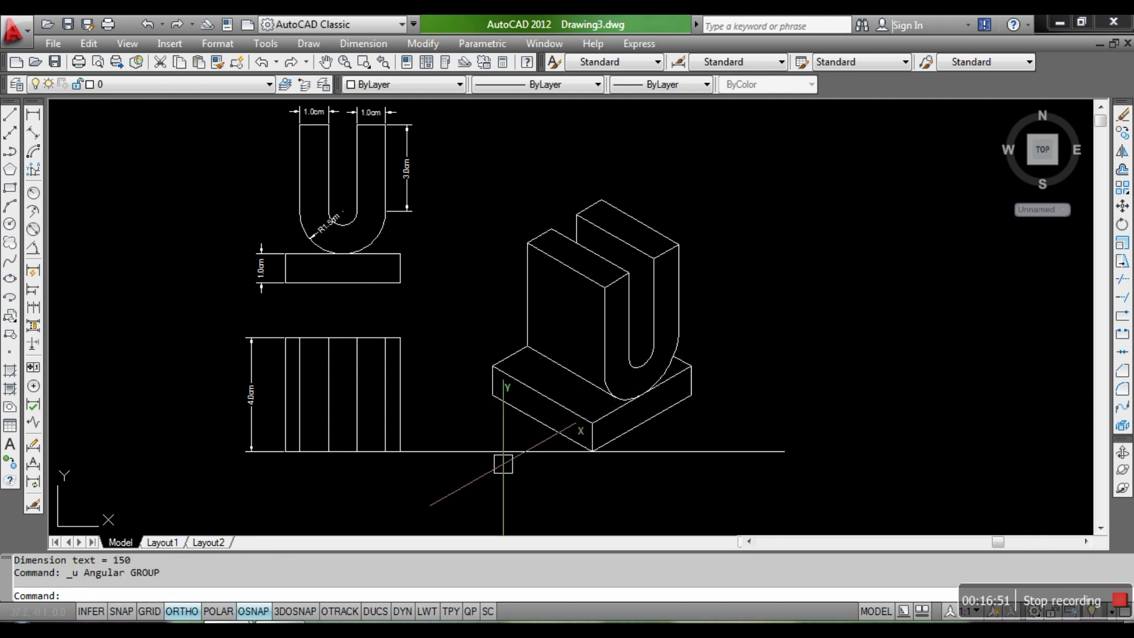
scroll(504, 461, up, 3)
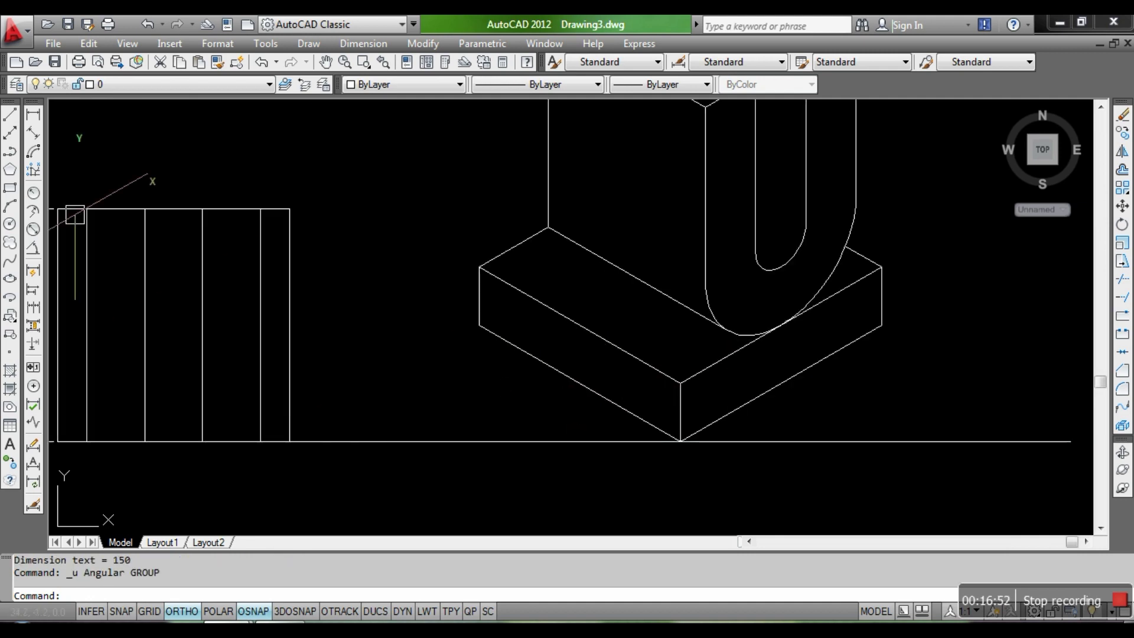
click(32, 245)
key(Return)
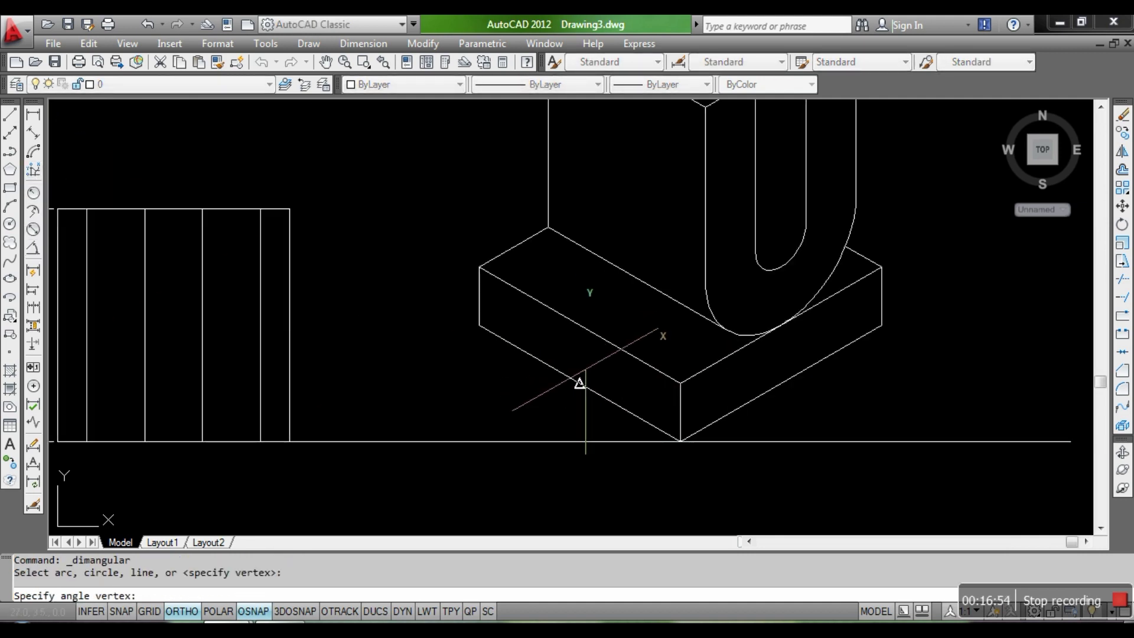
key(Escape)
key(Return)
click(583, 389)
click(552, 441)
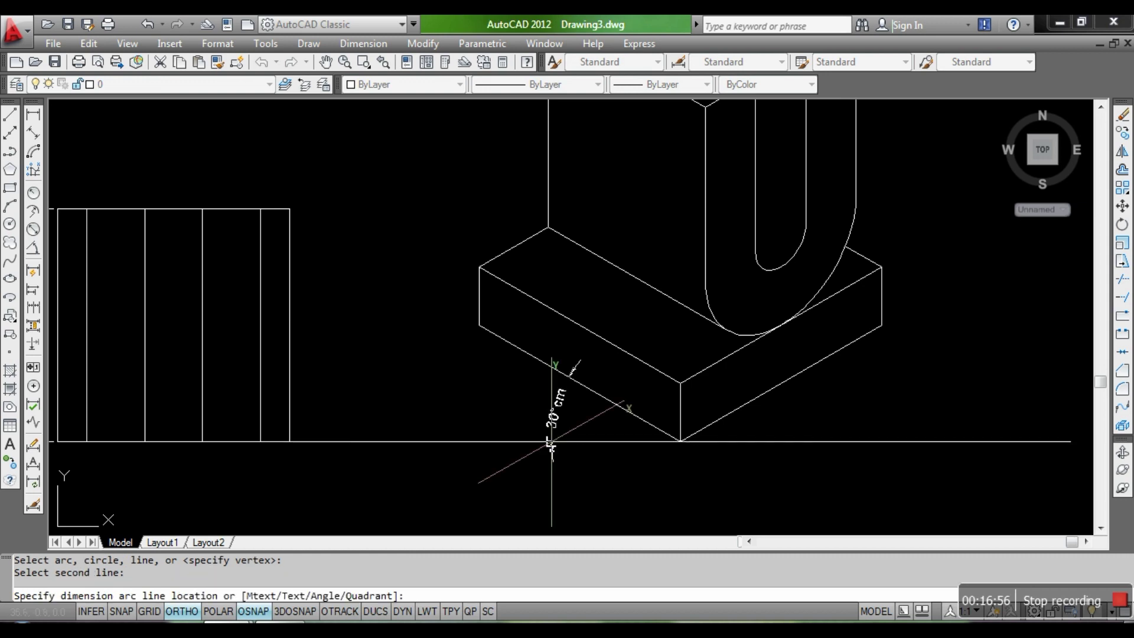
scroll(552, 404, up, 4)
click(478, 386)
scroll(477, 387, down, 3)
Step: Add the matching 30° angular dimension between the right front base edge and ground line
key(Return)
key(Return)
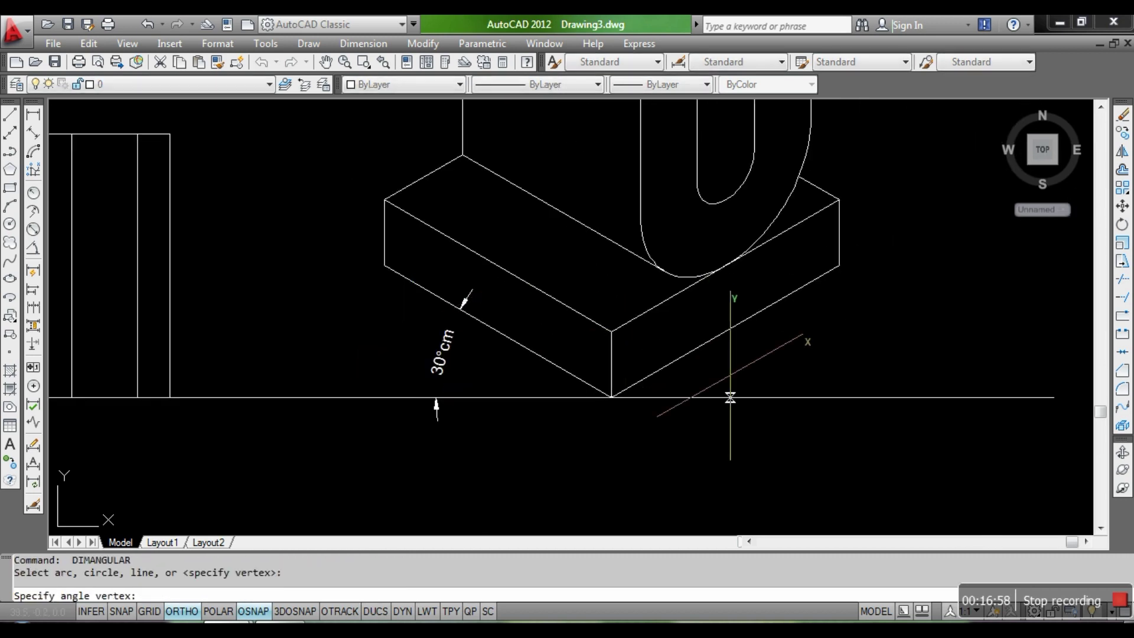
key(Escape)
click(733, 394)
key(Escape)
key(Return)
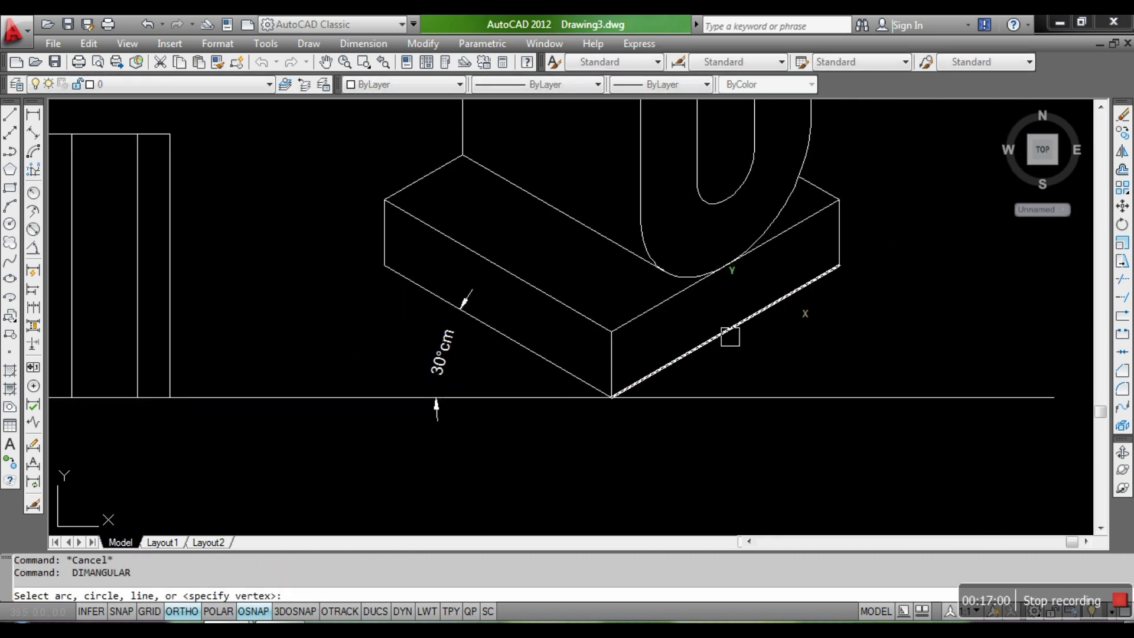
click(729, 330)
click(749, 397)
scroll(753, 404, up, 2)
click(738, 413)
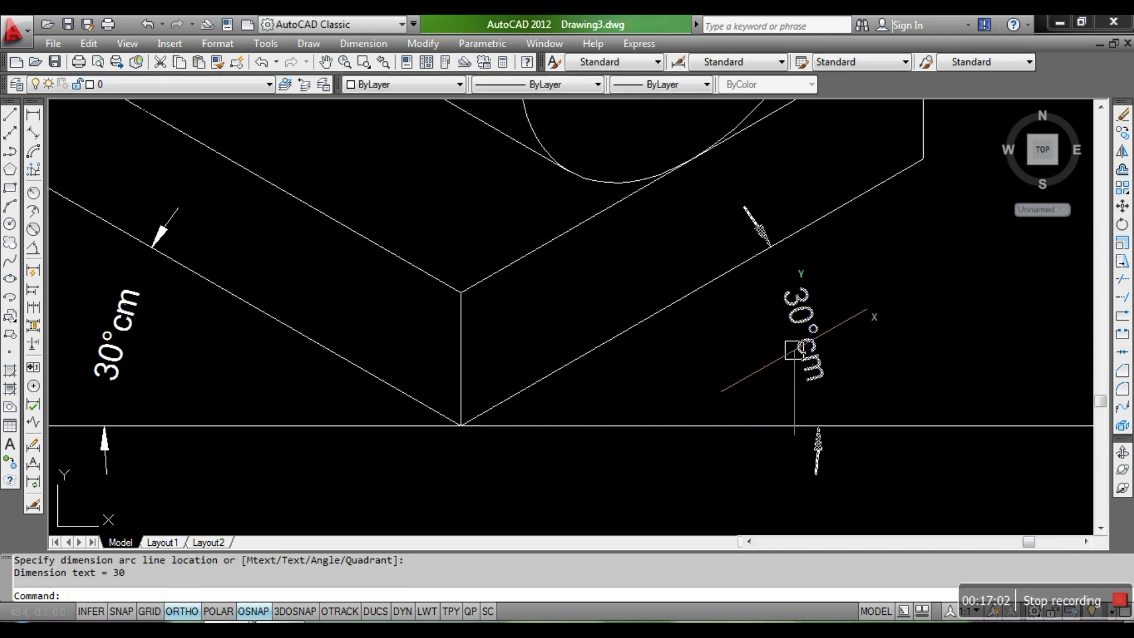
scroll(738, 414, down, 3)
scroll(723, 415, down, 1)
scroll(886, 399, down, 3)
scroll(903, 381, down, 1)
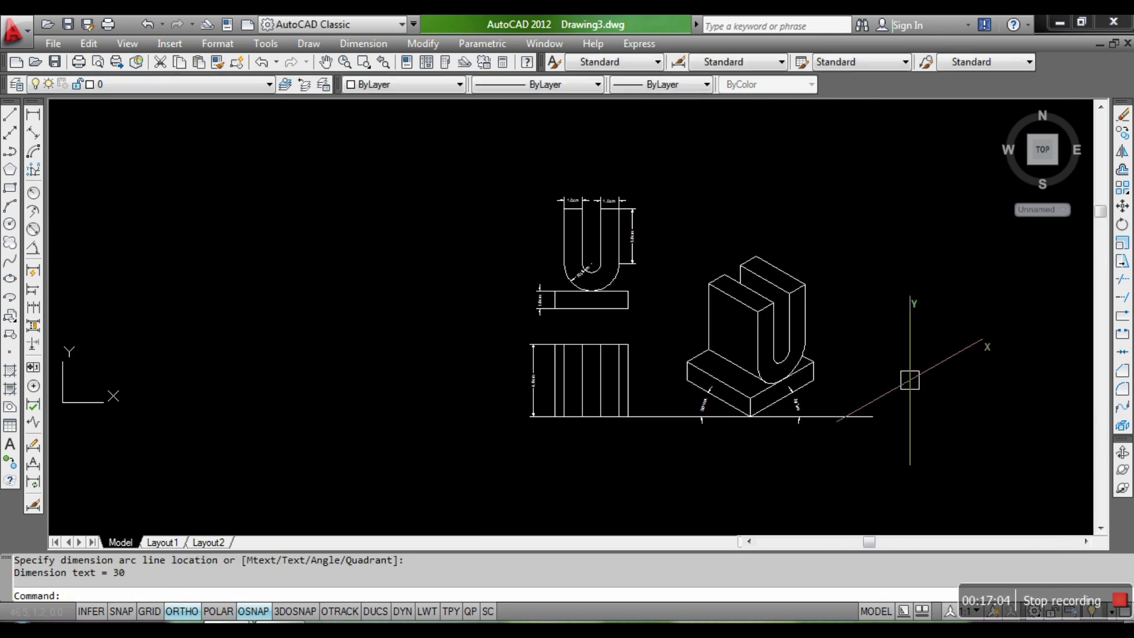